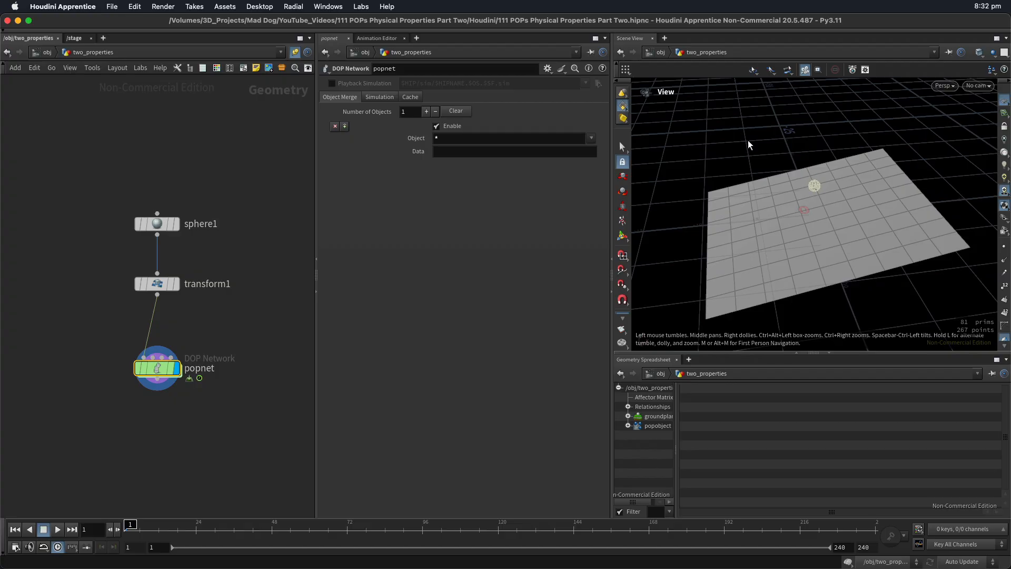
Inspect the scene up close, comparing the display of the transform1 sphere with the popnet output
{"action": "right_click_drag", "start_coordinate": [805, 207], "coordinate": [904, 153]}
{"action": "left_click_drag", "start_coordinate": [807, 232], "coordinate": [927, 129]}
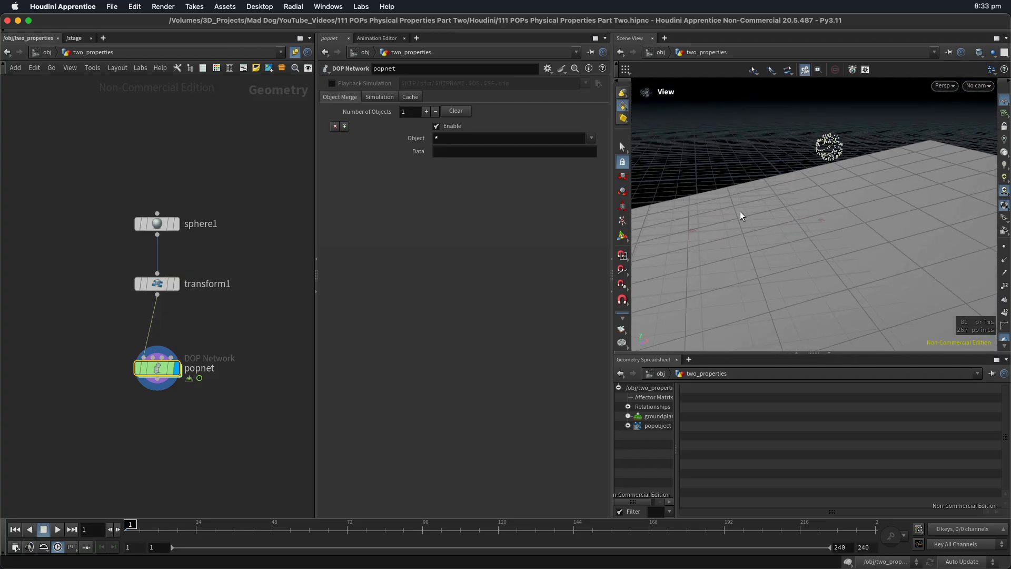
{"action": "left_click_drag", "start_coordinate": [820, 207], "coordinate": [817, 99]}
{"action": "left_click", "coordinate": [177, 283]}
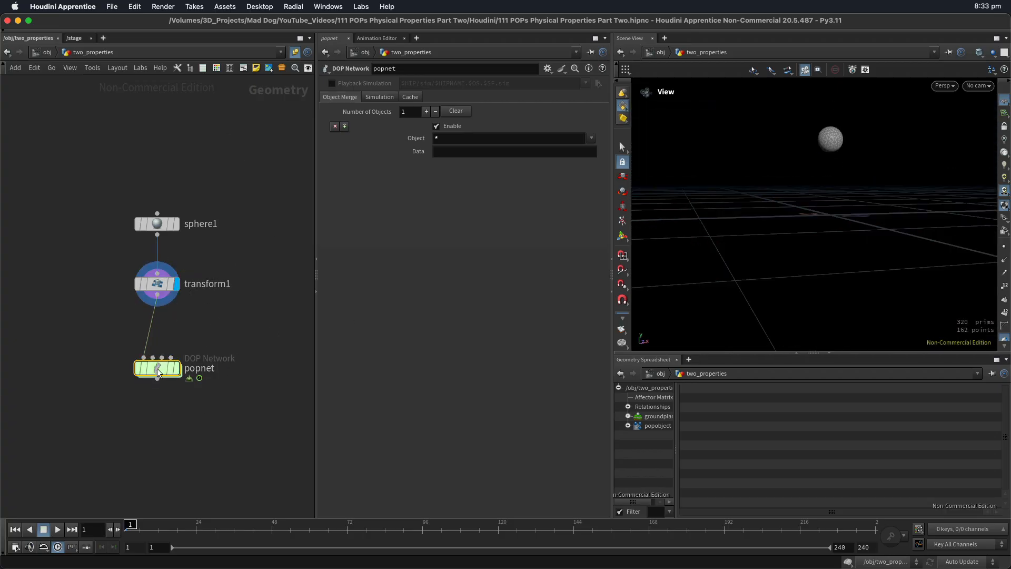
{"action": "left_click", "coordinate": [179, 368]}
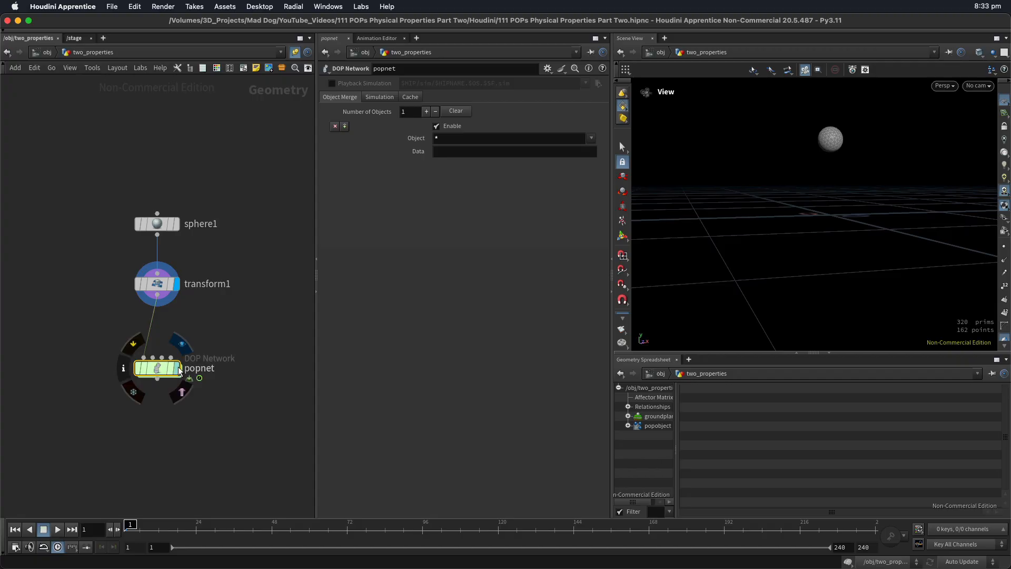
Go inside the popnet and shift the source_first_input node slightly closer to popsolver
{"action": "double_click", "coordinate": [157, 368]}
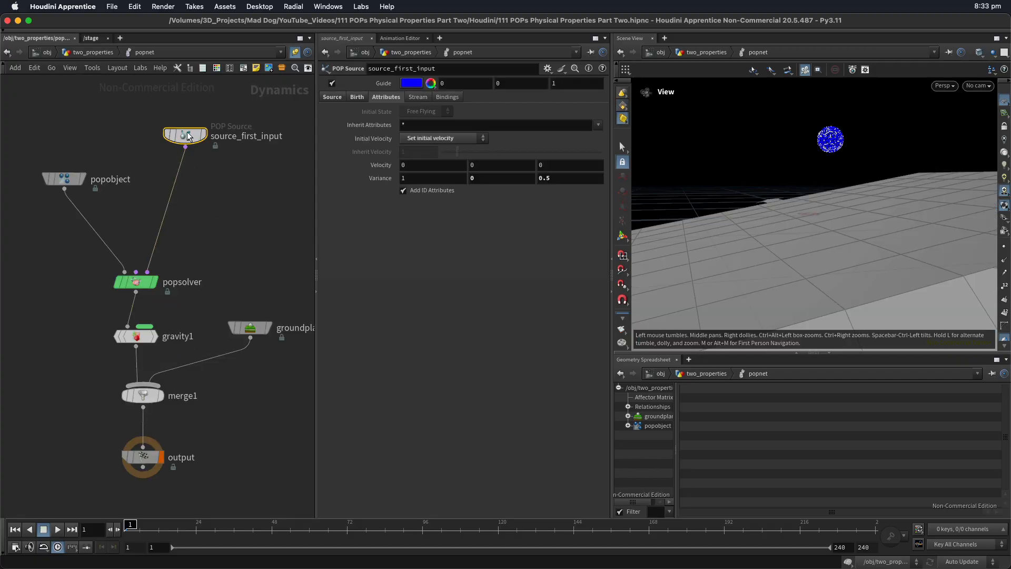
{"action": "left_click_drag", "start_coordinate": [189, 135], "coordinate": [195, 154]}
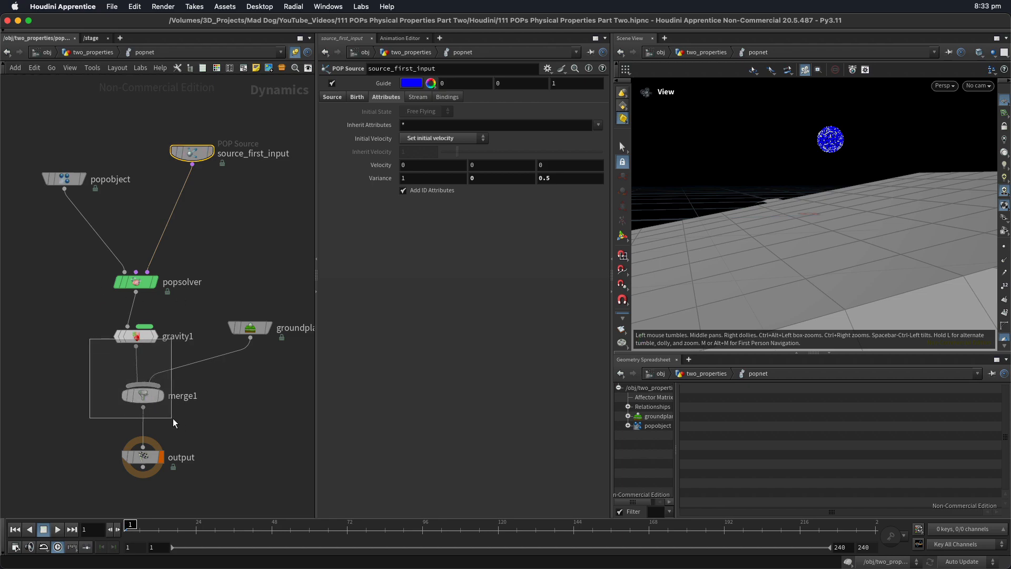
Bypass the gravity1 and merge1 nodes together and save the scene
{"action": "left_click_drag", "start_coordinate": [173, 418], "coordinate": [191, 424]}
{"action": "key", "text": "b"}
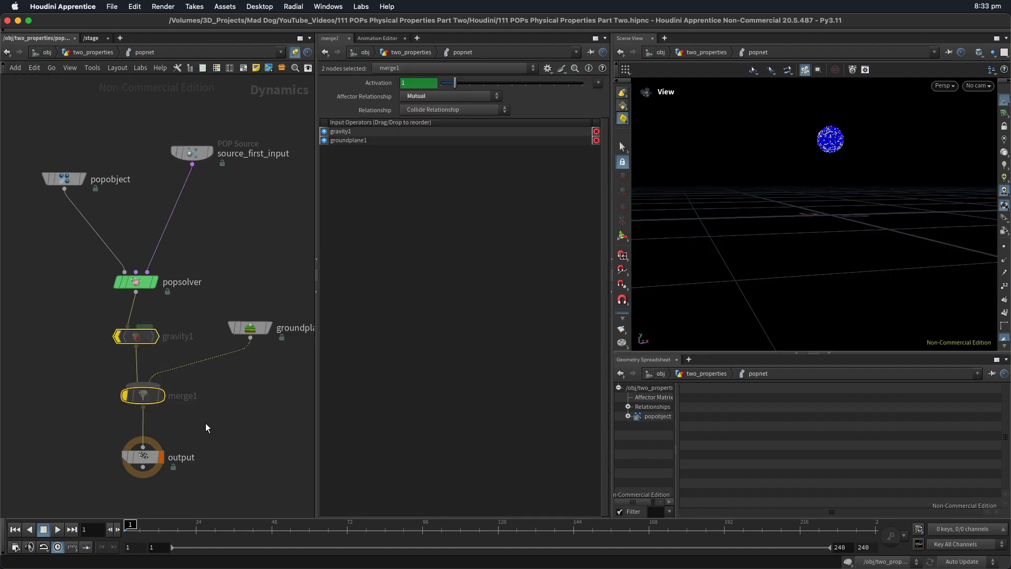
{"action": "key", "text": "super+s"}
Play the simulation and examine the emitted particles from the side and from above
{"action": "key", "text": "Up"}
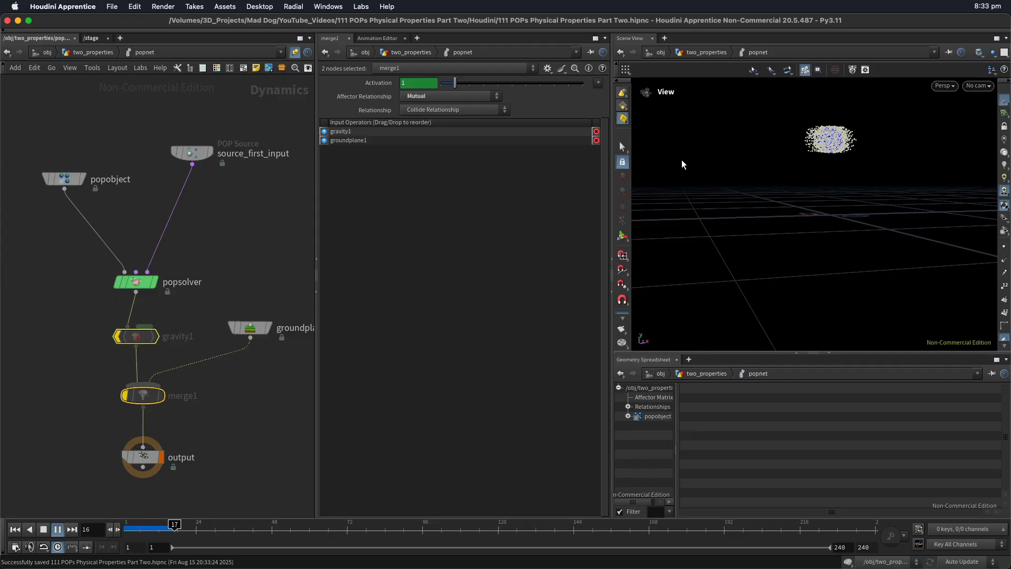
{"action": "middle_click_drag", "start_coordinate": [775, 188], "coordinate": [785, 227]}
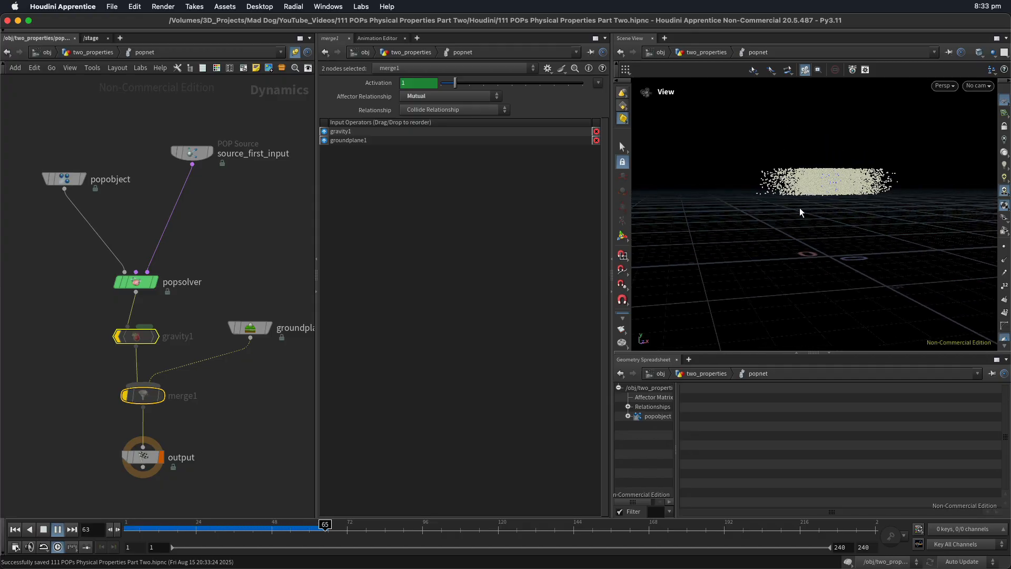
{"action": "right_click_drag", "start_coordinate": [800, 208], "coordinate": [772, 217]}
{"action": "left_click_drag", "start_coordinate": [772, 217], "coordinate": [768, 258]}
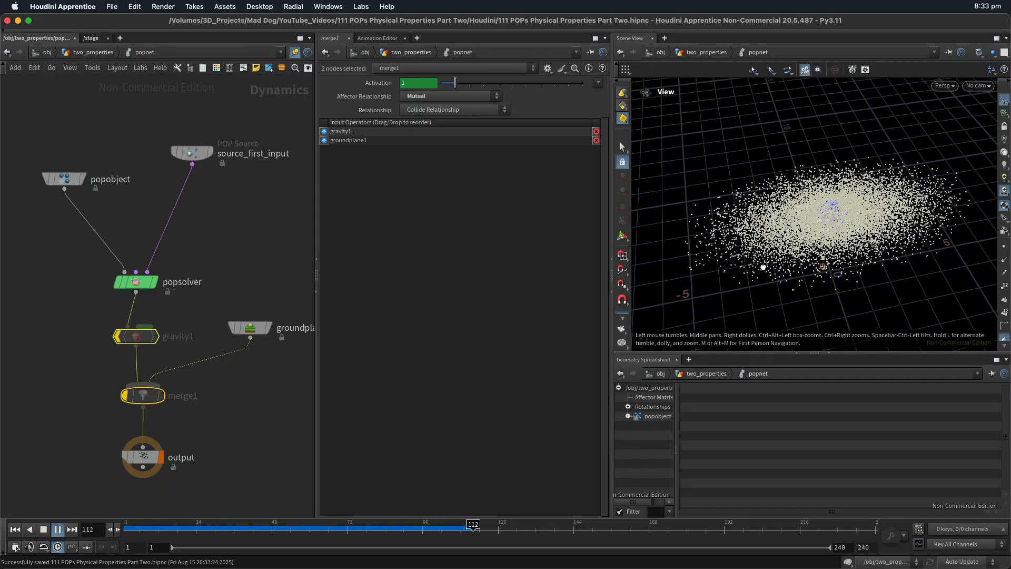
{"action": "left_click_drag", "start_coordinate": [814, 217], "coordinate": [810, 210]}
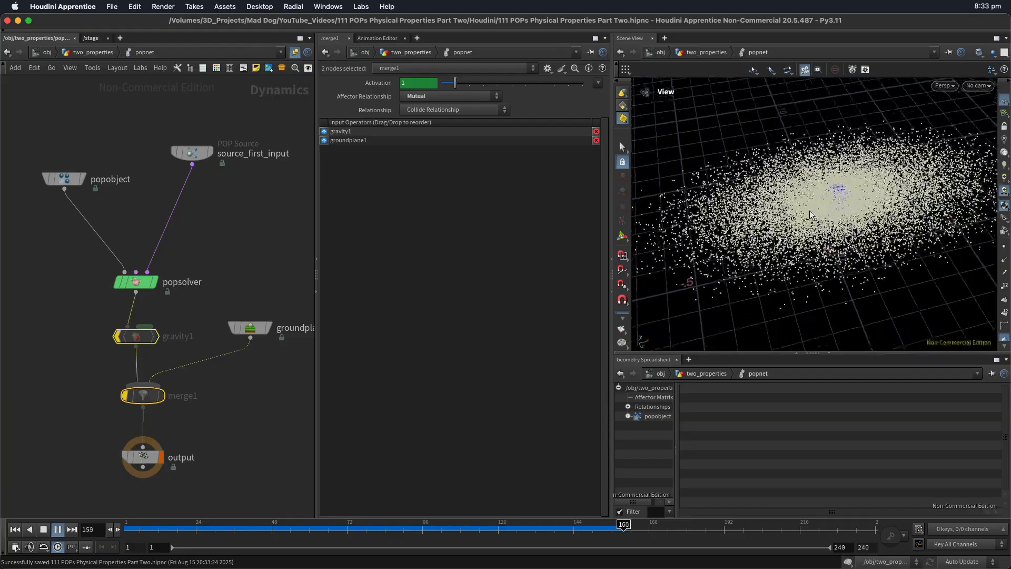
Set the initial velocity variance of source_first_input to 0 on all three axes
{"action": "left_click", "coordinate": [192, 152]}
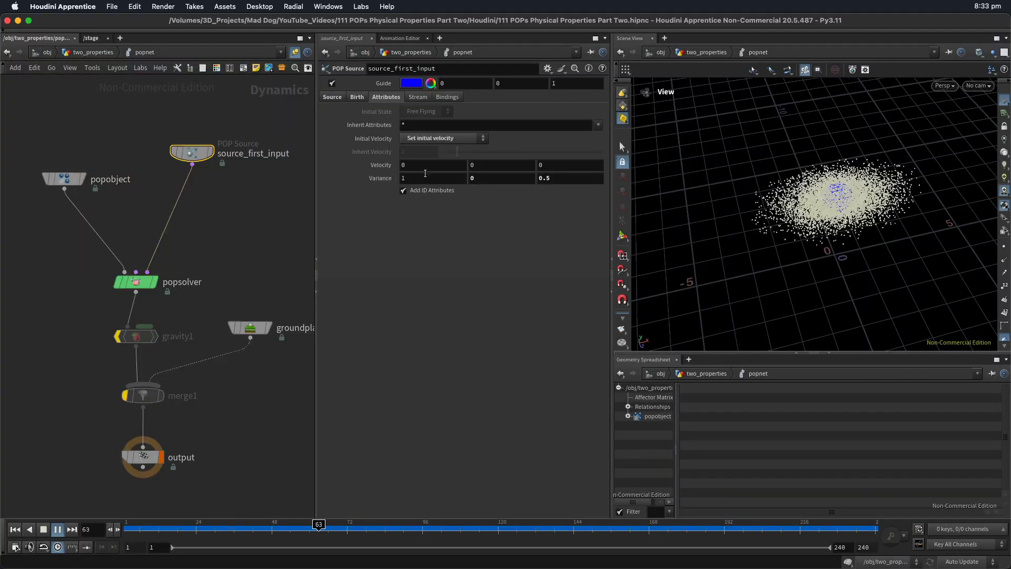
{"action": "left_click_drag", "start_coordinate": [412, 178], "coordinate": [388, 183]}
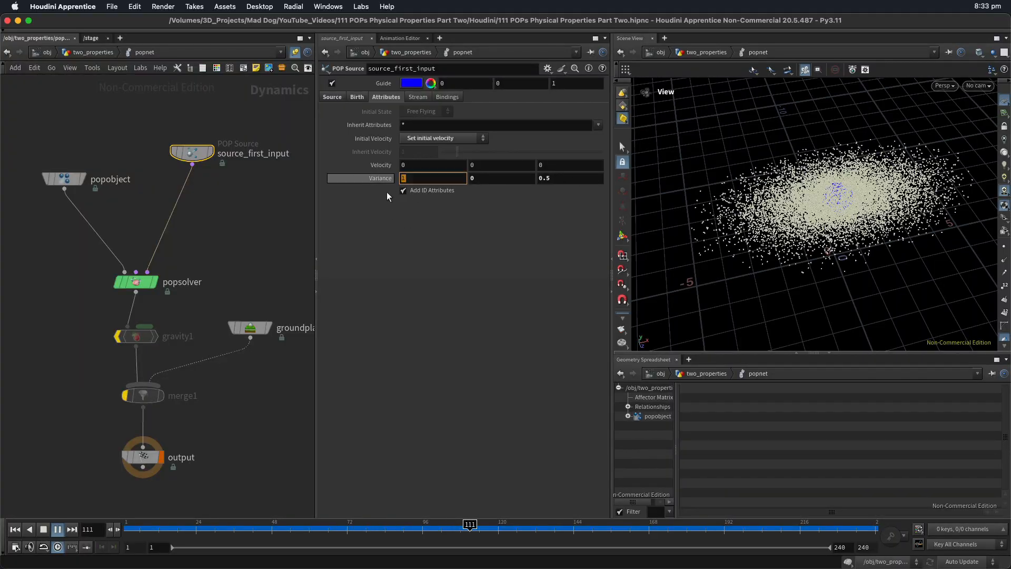
{"action": "type", "text": "0"}
{"action": "key", "text": "Tab"}
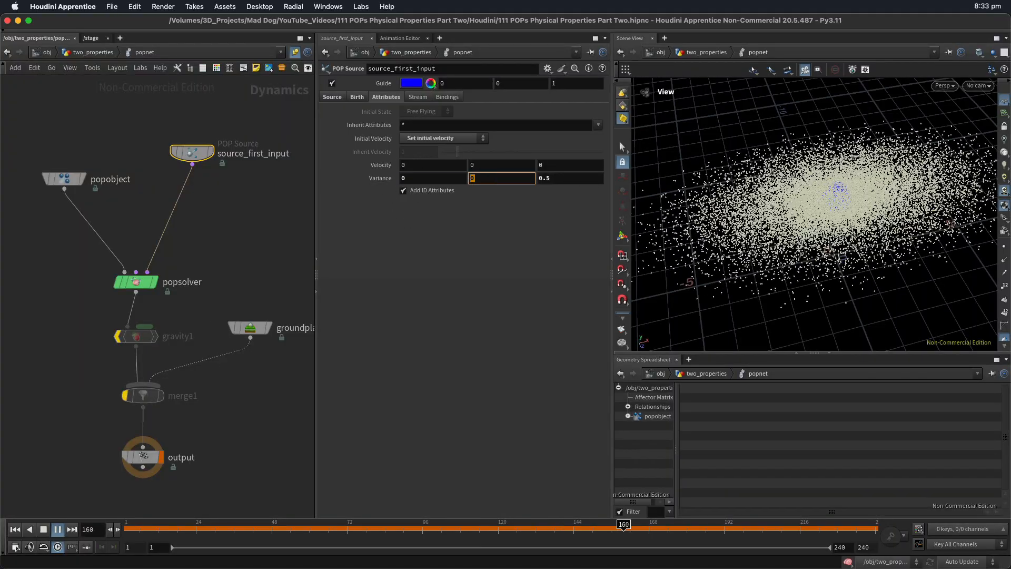
{"action": "key", "text": "Tab"}
{"action": "type", "text": "0"}
{"action": "key", "text": "Return"}
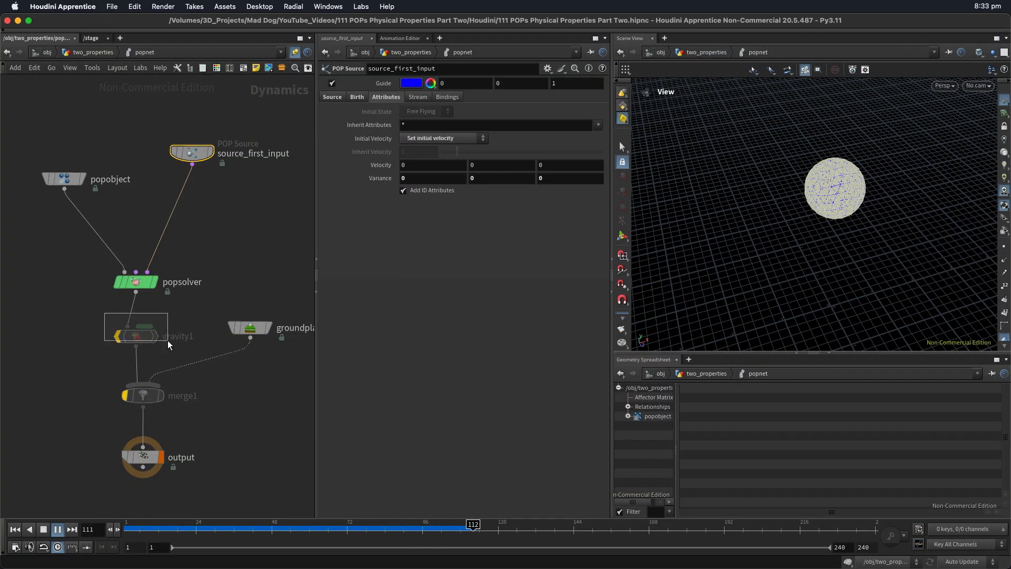
Re-enable the gravity1 node, save the scene and check how the particles fall
{"action": "left_click_drag", "start_coordinate": [167, 340], "coordinate": [169, 342]}
{"action": "key", "text": "b"}
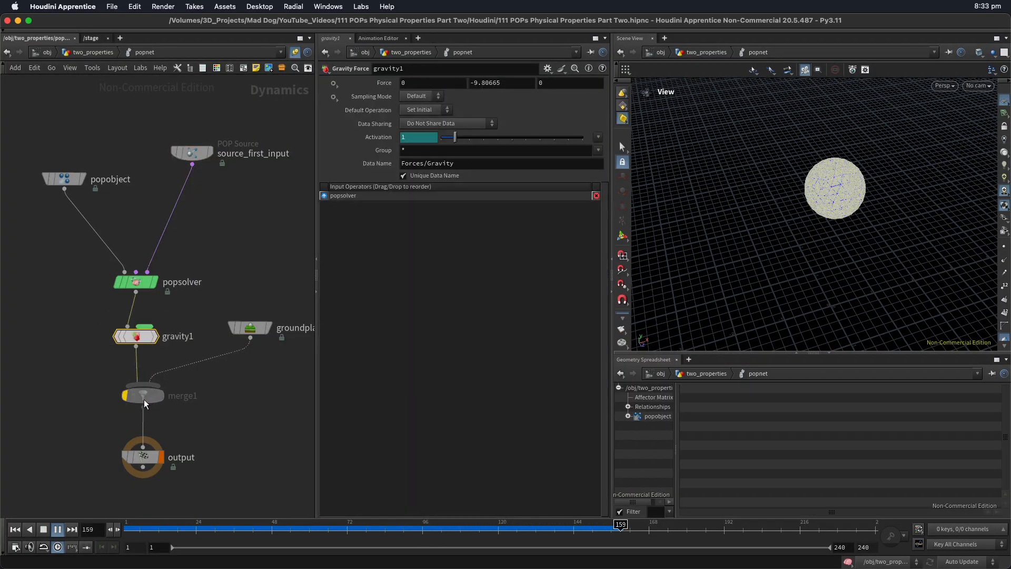
{"action": "key", "text": "super+s"}
{"action": "right_click_drag", "start_coordinate": [909, 154], "coordinate": [754, 265]}
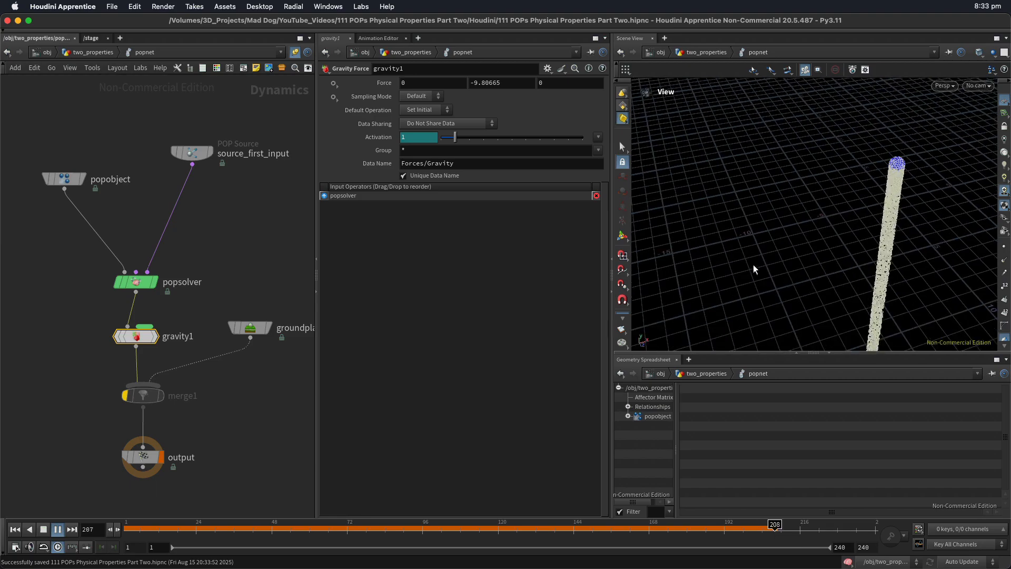
{"action": "middle_click_drag", "start_coordinate": [767, 237], "coordinate": [689, 237]}
{"action": "right_click_drag", "start_coordinate": [786, 229], "coordinate": [724, 233]}
{"action": "middle_click_drag", "start_coordinate": [724, 232], "coordinate": [677, 251]}
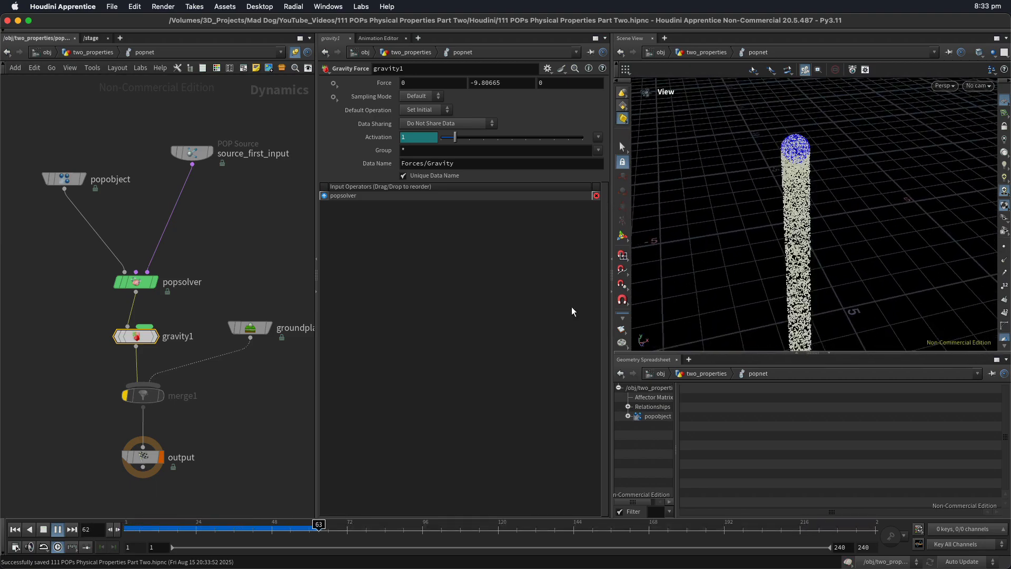
Re-enable merge1 to bring back the ground plane, check the particle collision and return to the first frame
{"action": "left_click", "coordinate": [143, 396]}
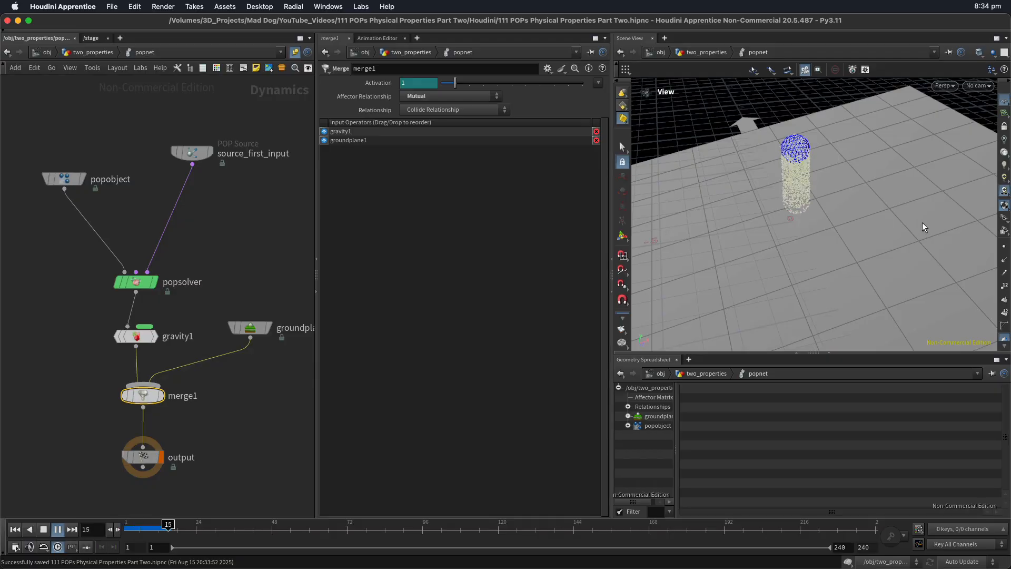
{"action": "left_click_drag", "start_coordinate": [922, 222], "coordinate": [864, 261]}
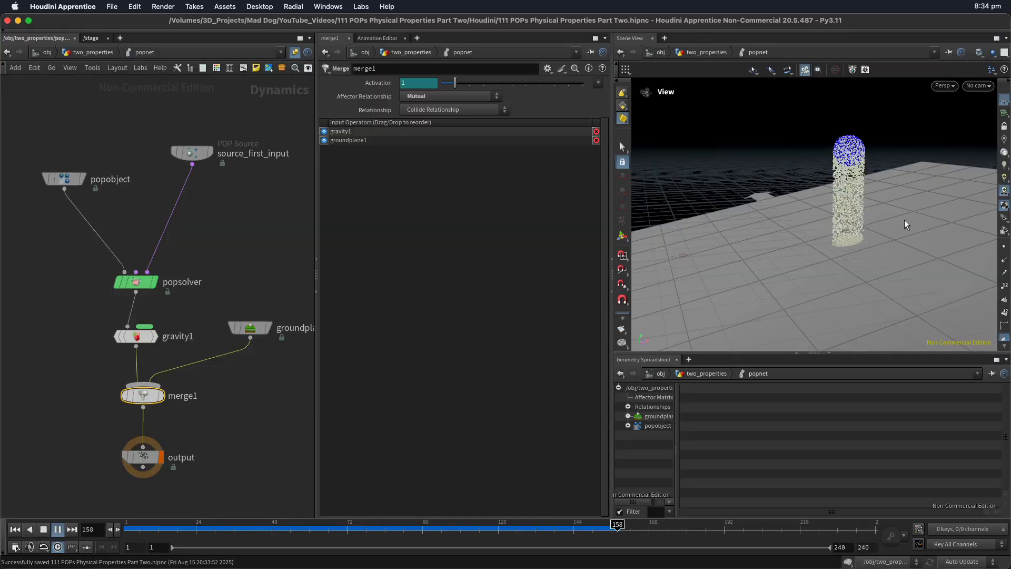
{"action": "key", "text": "ctrl+Up"}
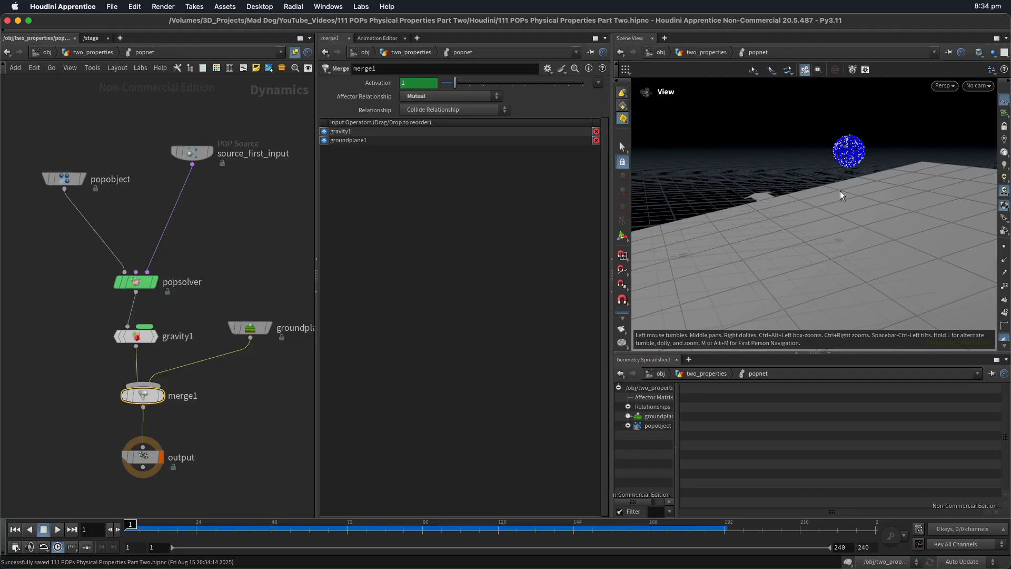
Go back up to the two_properties level, duplicate sphere1 and transform1 beside the originals, and move popnet further down
{"action": "left_click", "coordinate": [276, 230]}
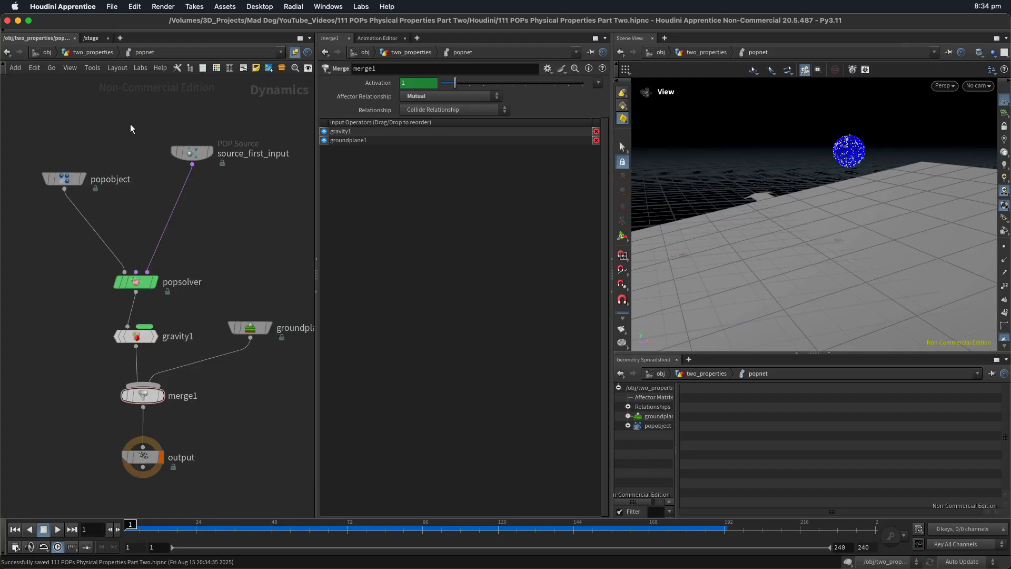
{"action": "left_click", "coordinate": [97, 54]}
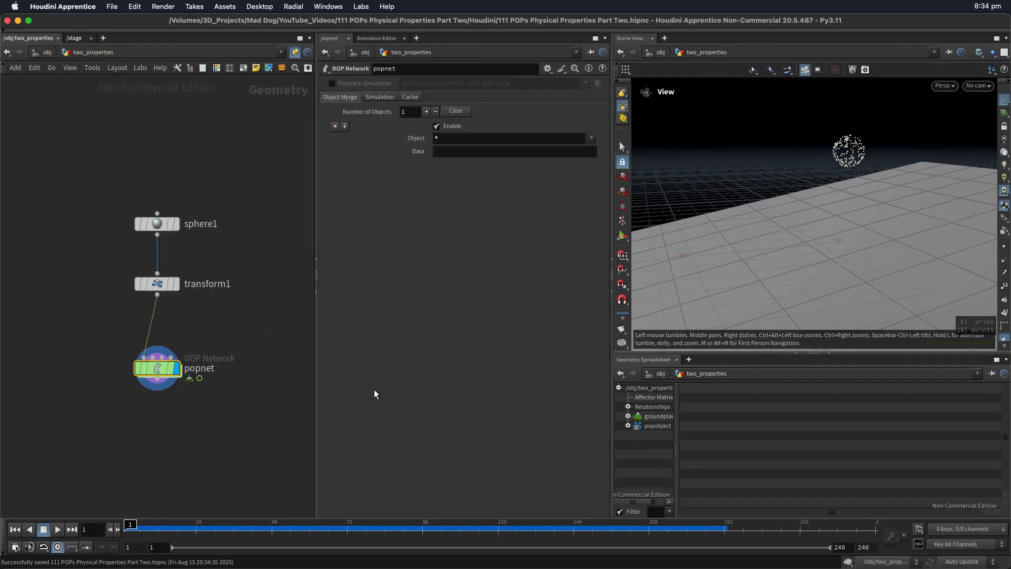
{"action": "left_click_drag", "start_coordinate": [89, 198], "coordinate": [224, 258]}
{"action": "left_click_drag", "start_coordinate": [158, 369], "coordinate": [161, 450]}
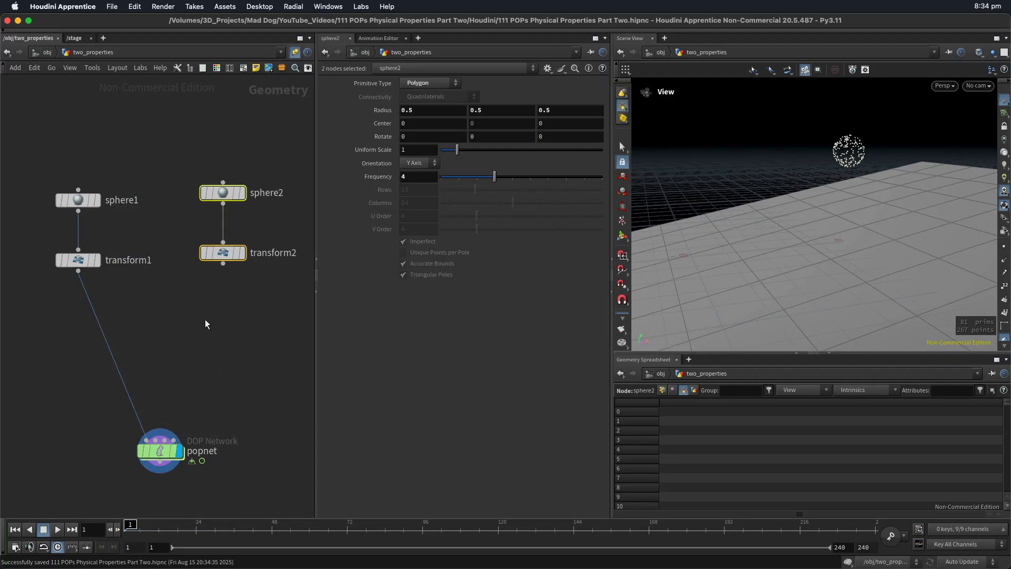
Display transform2 with transform1 templated, and set transform2's X translation to 2.6
{"action": "left_click", "coordinate": [244, 253]}
{"action": "left_click", "coordinate": [91, 260]}
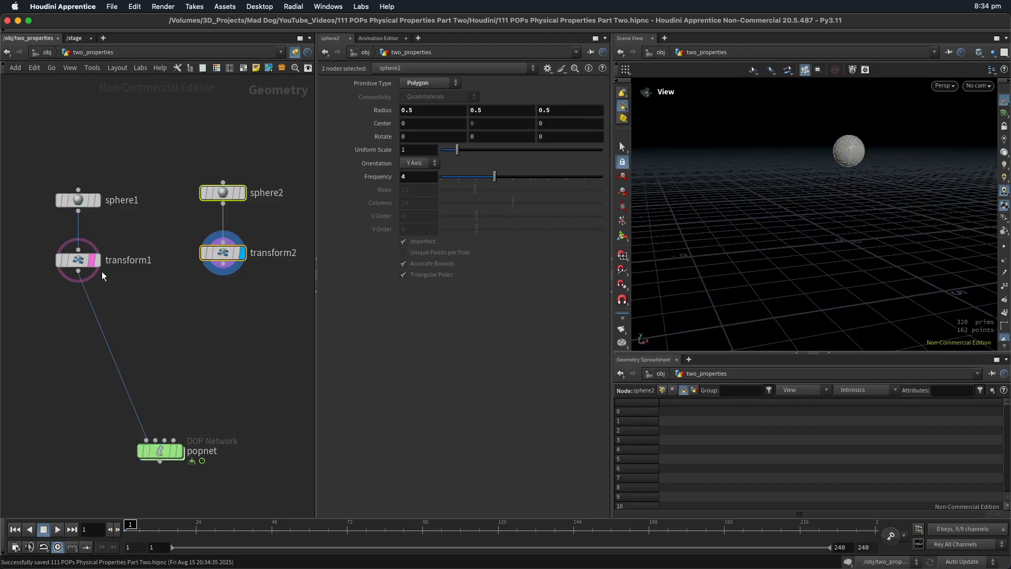
{"action": "left_click", "coordinate": [222, 258]}
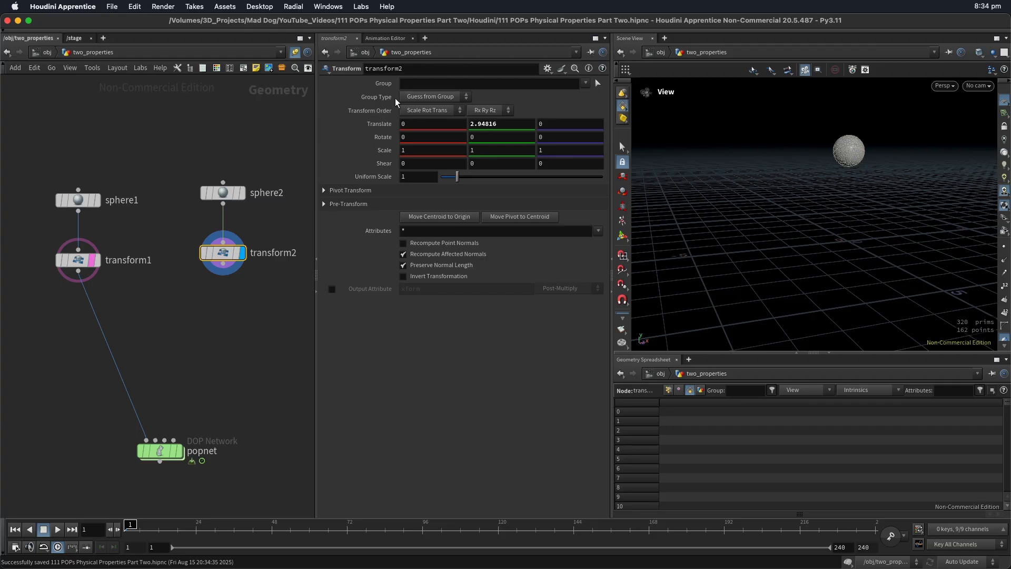
{"action": "middle_click_drag", "start_coordinate": [400, 124], "coordinate": [532, 130]}
{"action": "left_click", "coordinate": [172, 338]}
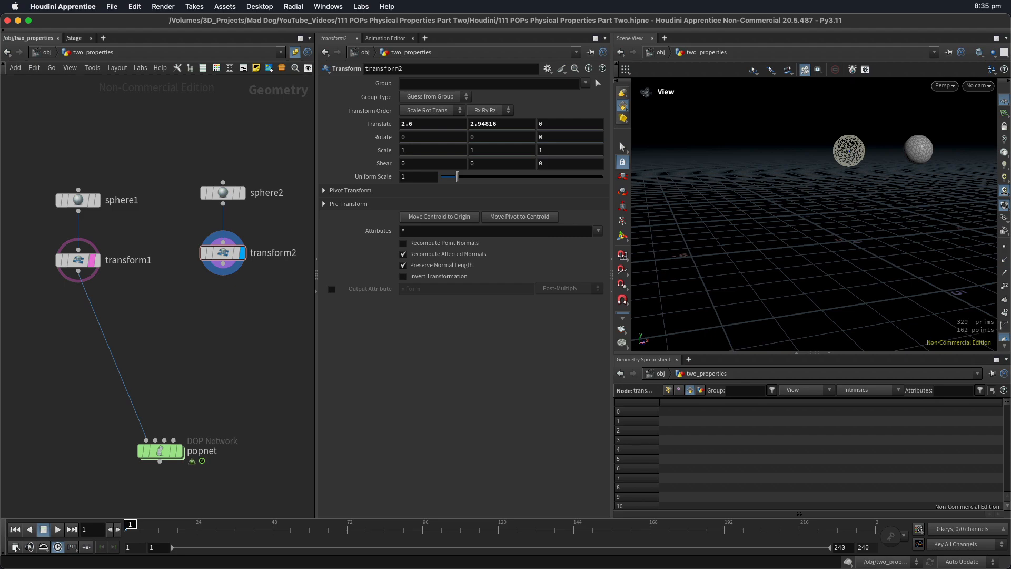
Add a Merge node that combines transform1 and transform2, and wire it into the first input of popnet
{"action": "key", "text": "Tab"}
{"action": "type", "text": "merg"}
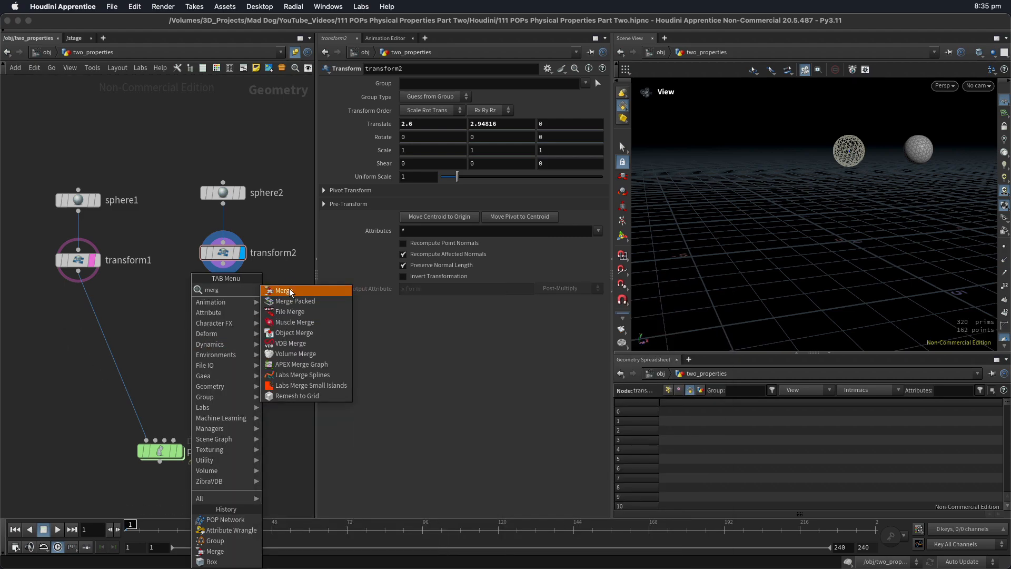
{"action": "left_click", "coordinate": [290, 292]}
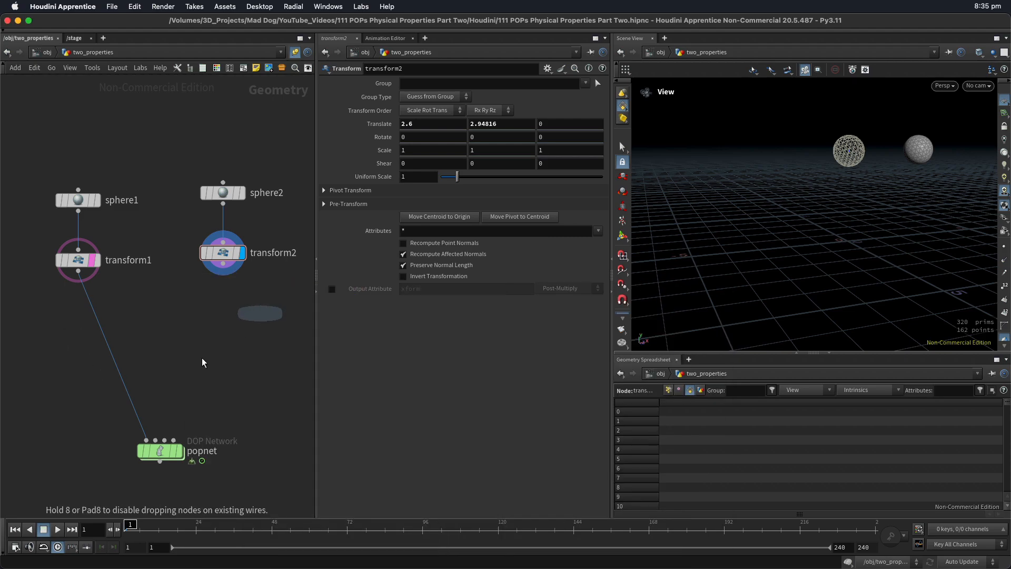
{"action": "left_click", "coordinate": [144, 359]}
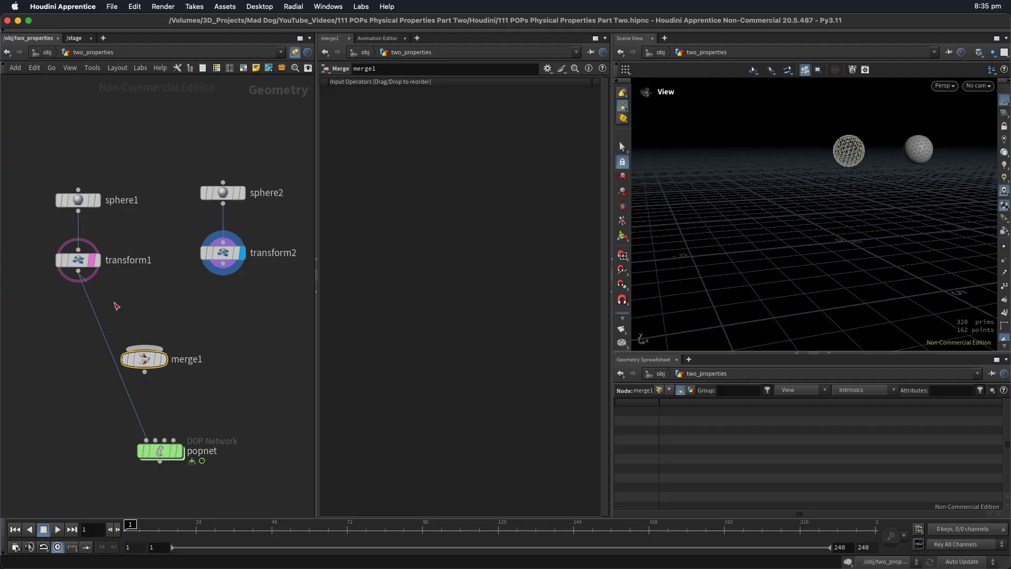
{"action": "left_click_drag", "start_coordinate": [78, 271], "coordinate": [145, 345]}
{"action": "left_click_drag", "start_coordinate": [222, 271], "coordinate": [146, 440]}
Display the popnet output, save the scene and turn off the template display of transform1
{"action": "left_click", "coordinate": [180, 451]}
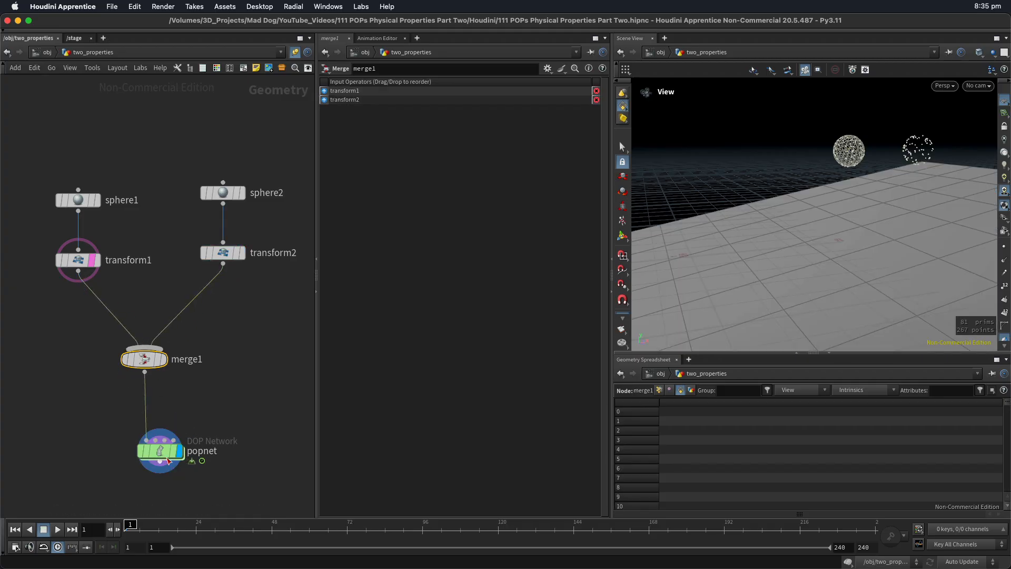
{"action": "key", "text": "super+s"}
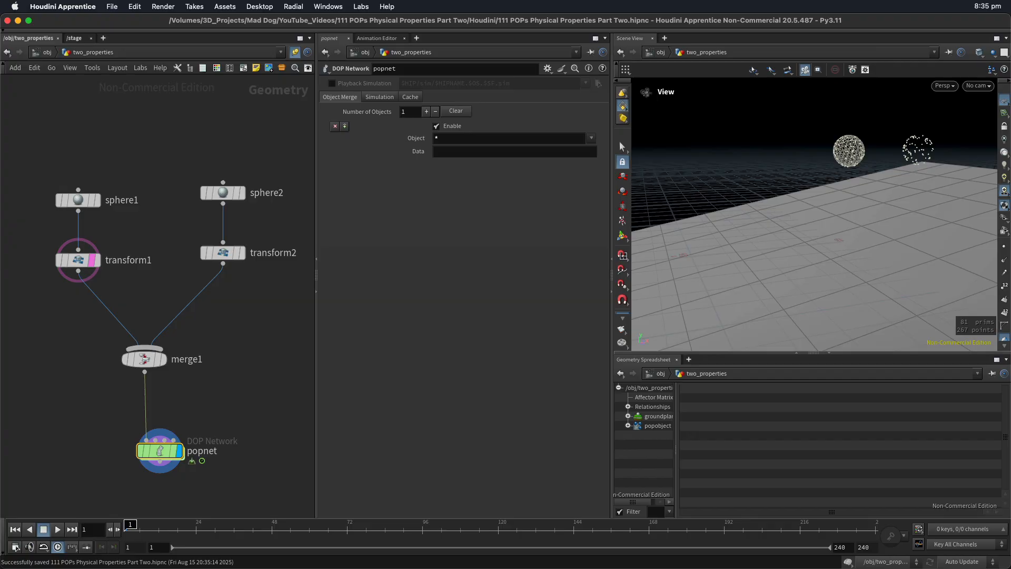
{"action": "left_click", "coordinate": [92, 263]}
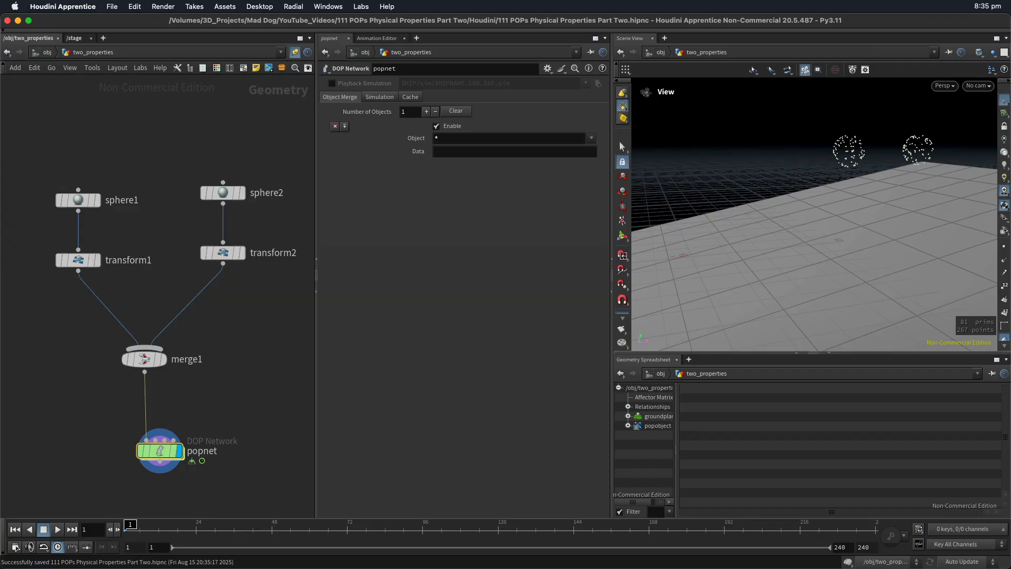
Play the simulation to examine the particles falling from both spheres, and return to the first frame
{"action": "key", "text": "Up"}
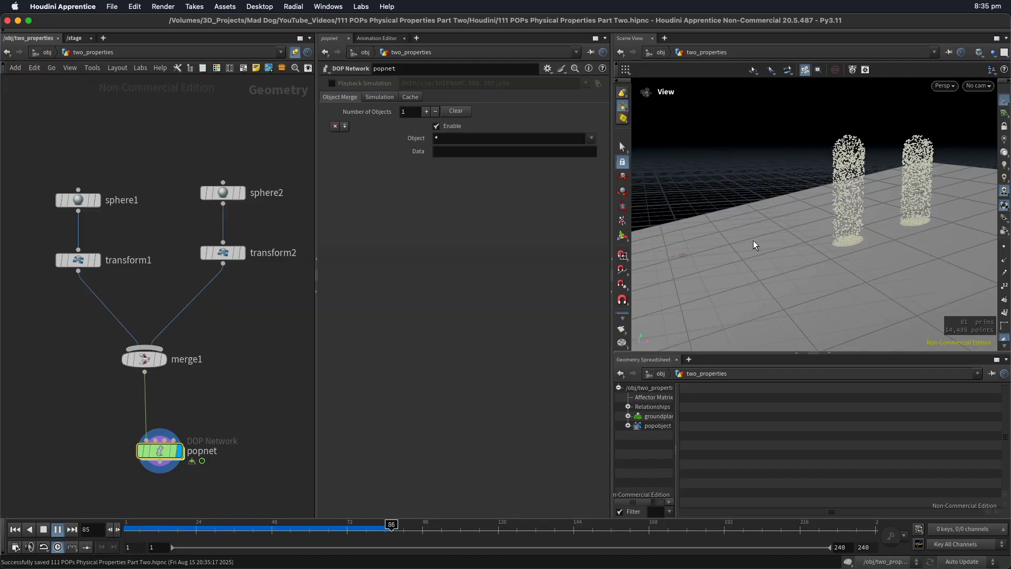
{"action": "left_click_drag", "start_coordinate": [773, 221], "coordinate": [717, 240]}
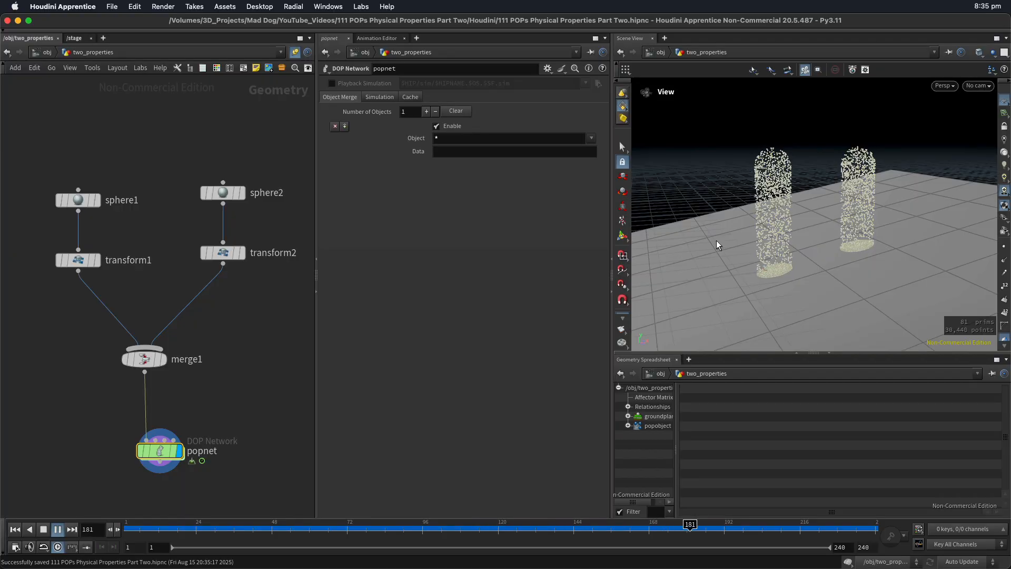
{"action": "key", "text": "ctrl+Up"}
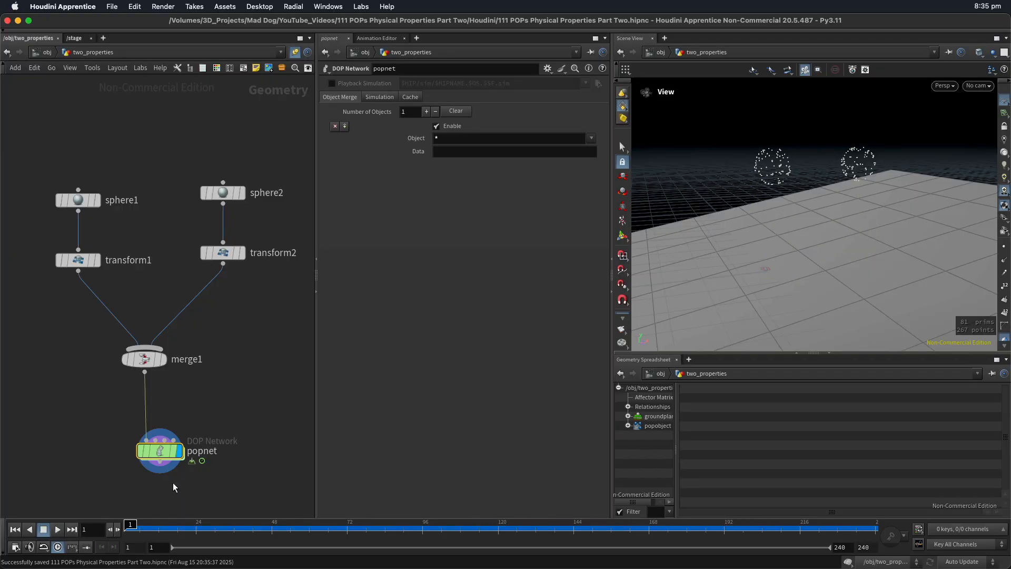
Open the popnet network and move source_first_input higher to make room above popsolver
{"action": "double_click", "coordinate": [162, 459]}
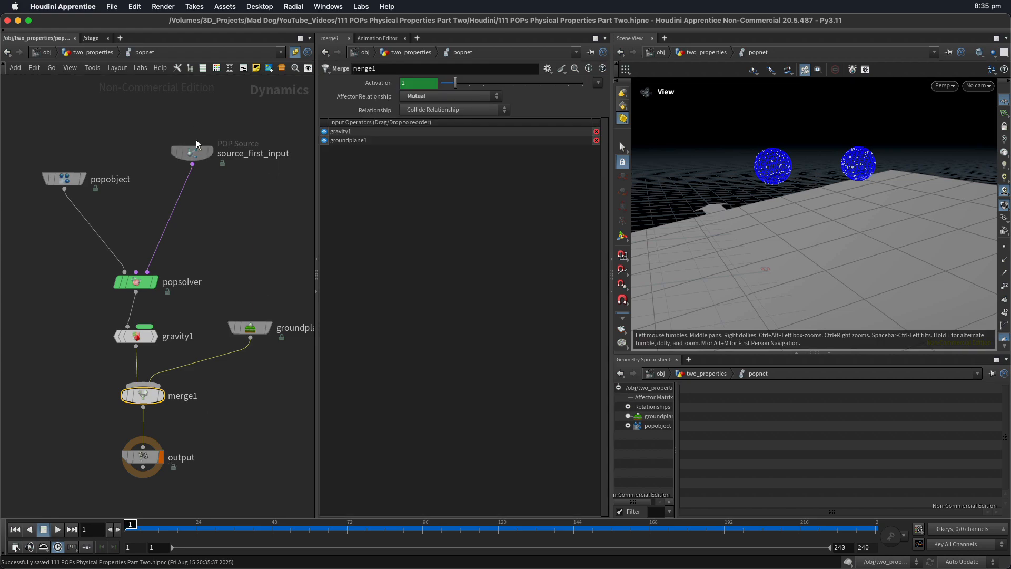
{"action": "left_click_drag", "start_coordinate": [196, 147], "coordinate": [208, 97]}
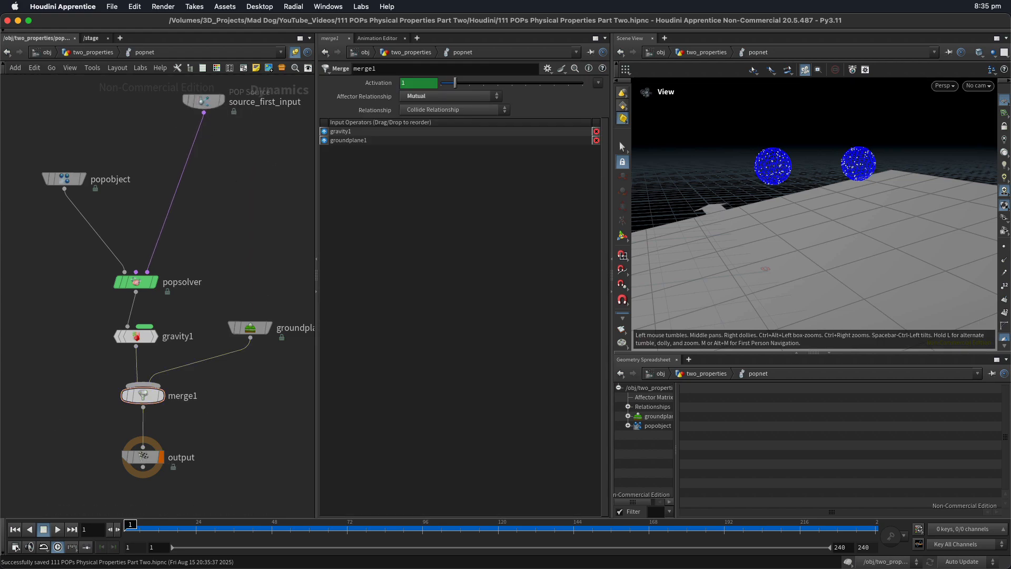
{"action": "key", "text": "Tab"}
{"action": "type", "text": "p"}
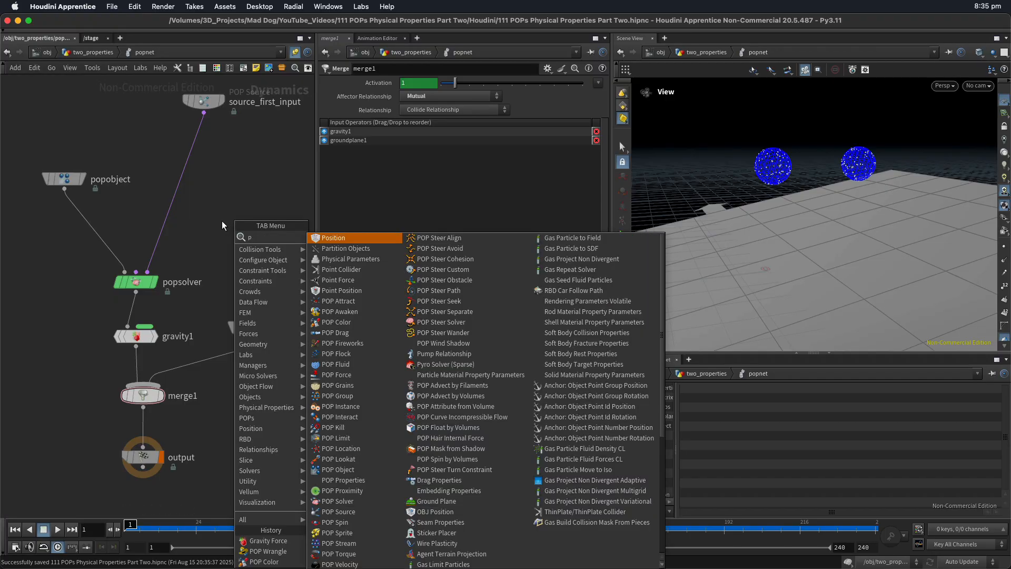
{"action": "type", "text": "op"}
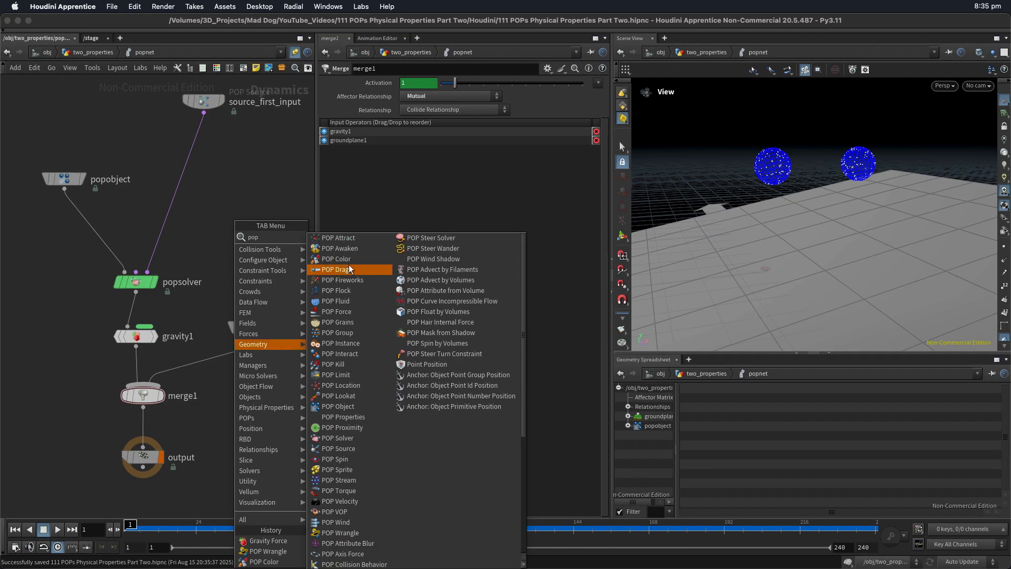
{"action": "left_click", "coordinate": [349, 268]}
{"action": "left_click", "coordinate": [222, 205]}
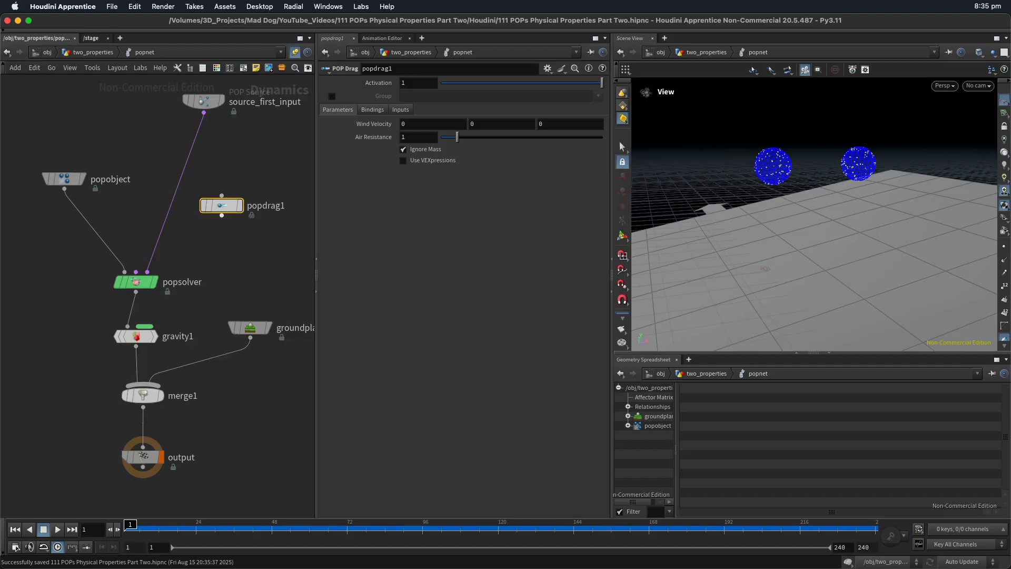
{"action": "key", "text": "Delete"}
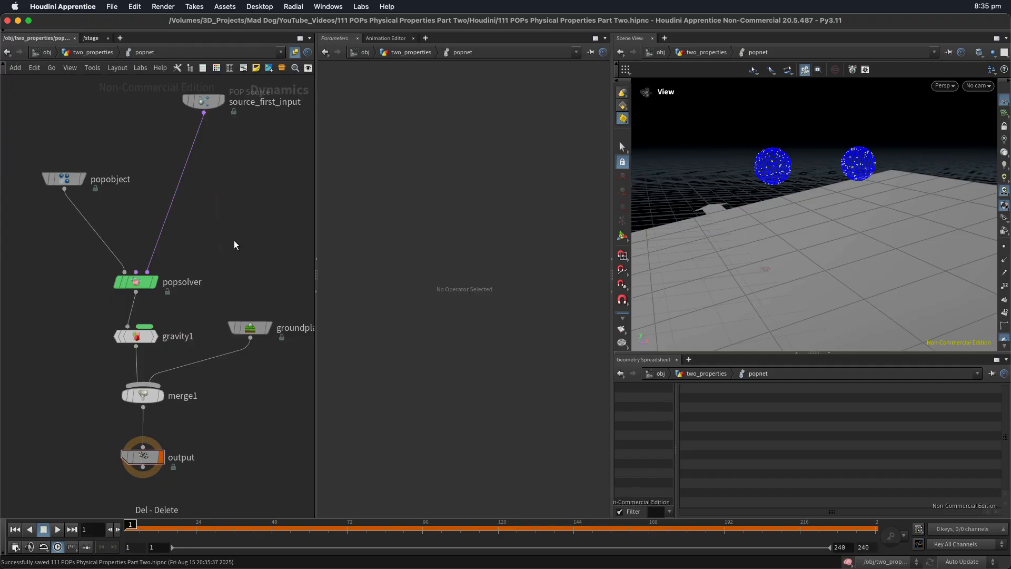
Add a POP Color node and insert it on the wire between source_first_input and popsolver
{"action": "key", "text": "Tab"}
{"action": "type", "text": "c"}
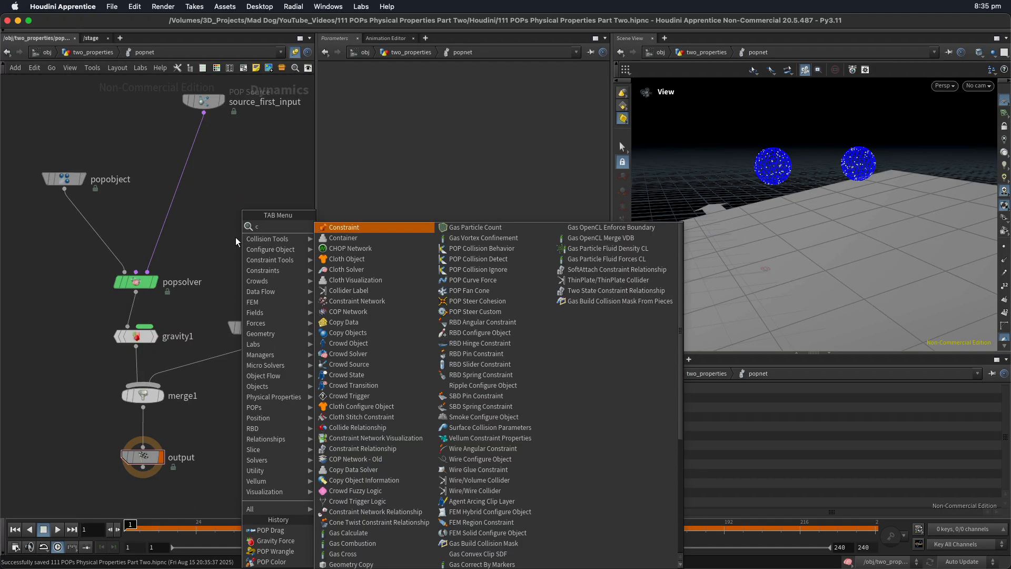
{"action": "type", "text": "ol"}
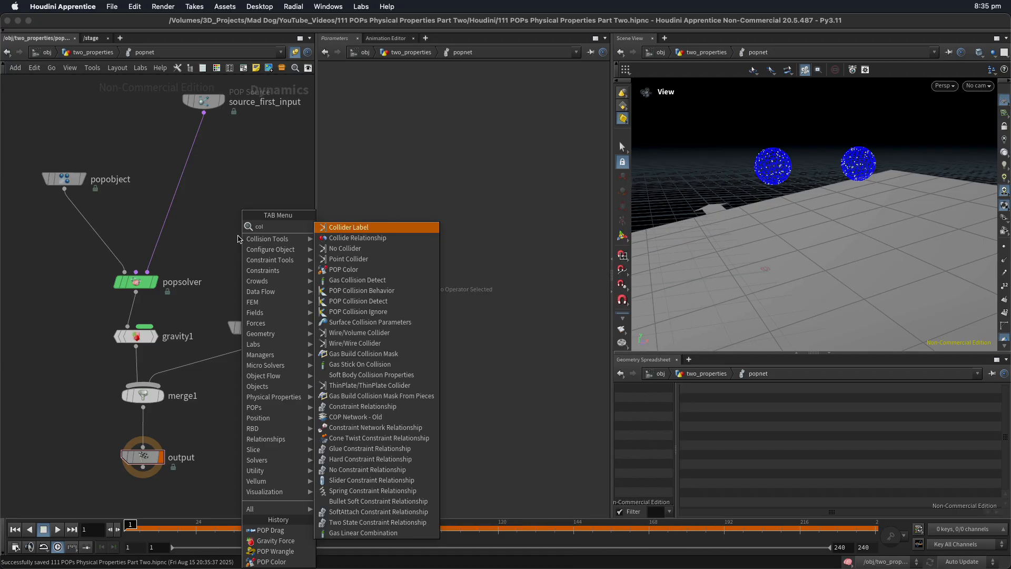
{"action": "left_click", "coordinate": [355, 268]}
{"action": "left_click", "coordinate": [214, 169]}
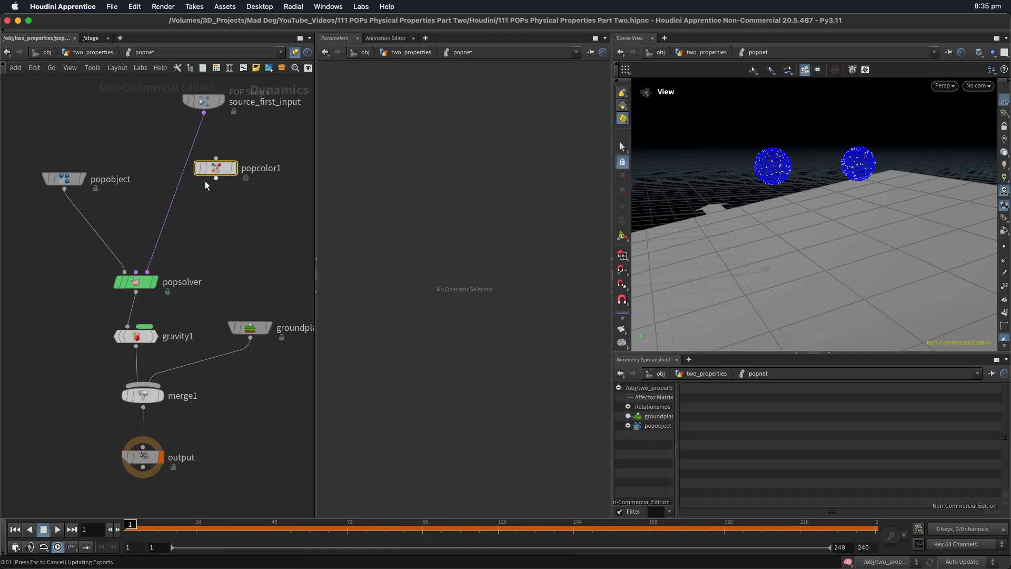
{"action": "mouse_move", "coordinate": [212, 174]}
{"action": "left_mouse_down"}
{"action": "mouse_move", "coordinate": [192, 170]}
{"action": "mouse_move", "coordinate": [213, 162]}
{"action": "left_mouse_up"}
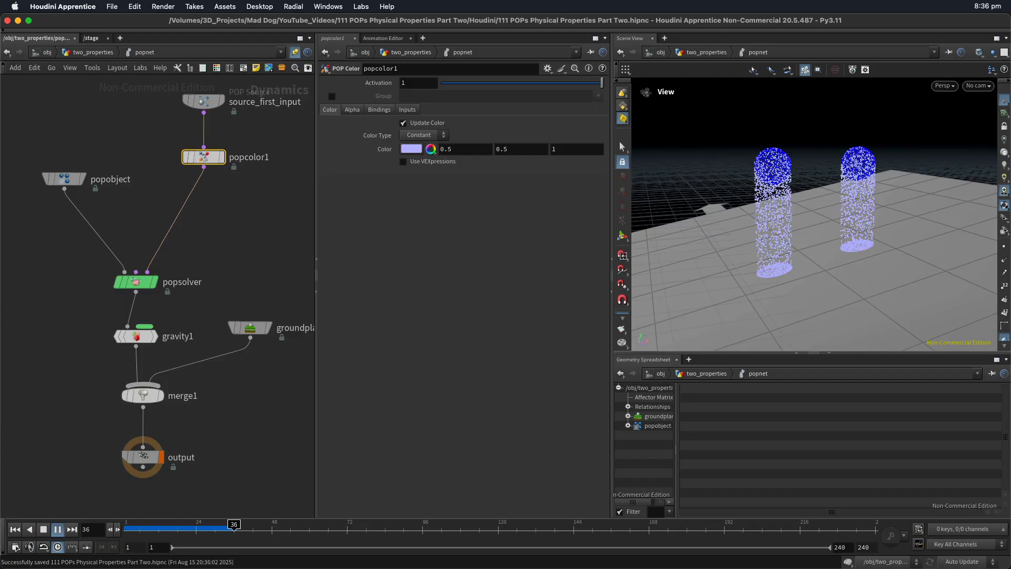
Set popcolor1's constant color to a light blue by lowering red to 0.161, and return to the first frame
{"action": "left_click", "coordinate": [413, 149]}
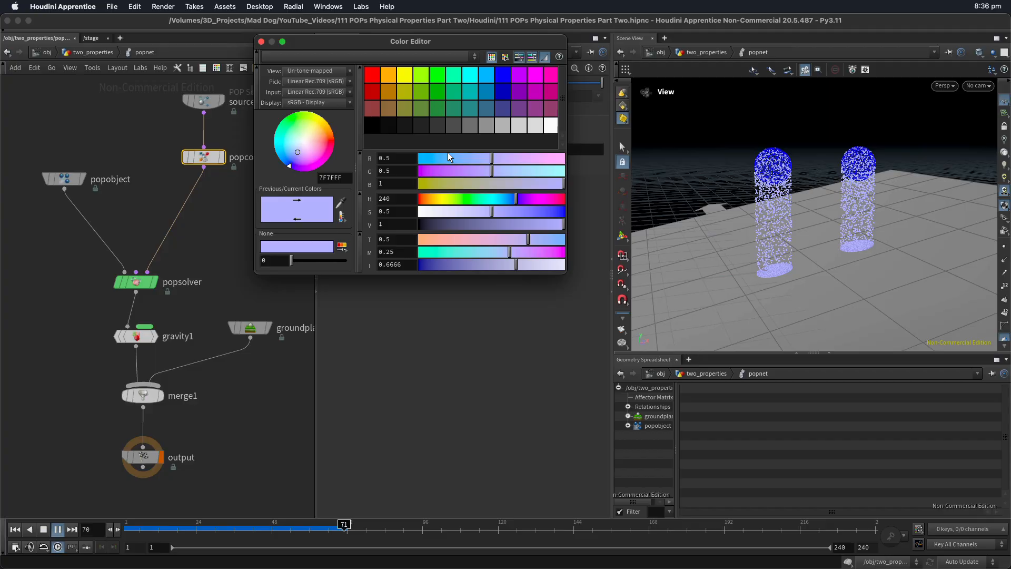
{"action": "left_click_drag", "start_coordinate": [455, 152], "coordinate": [429, 153]}
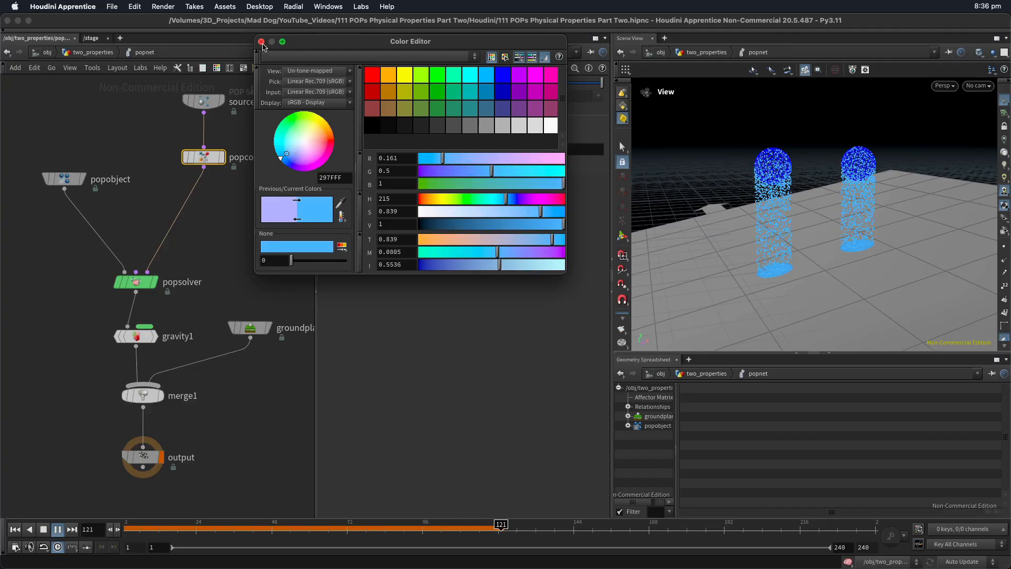
{"action": "left_click", "coordinate": [262, 42]}
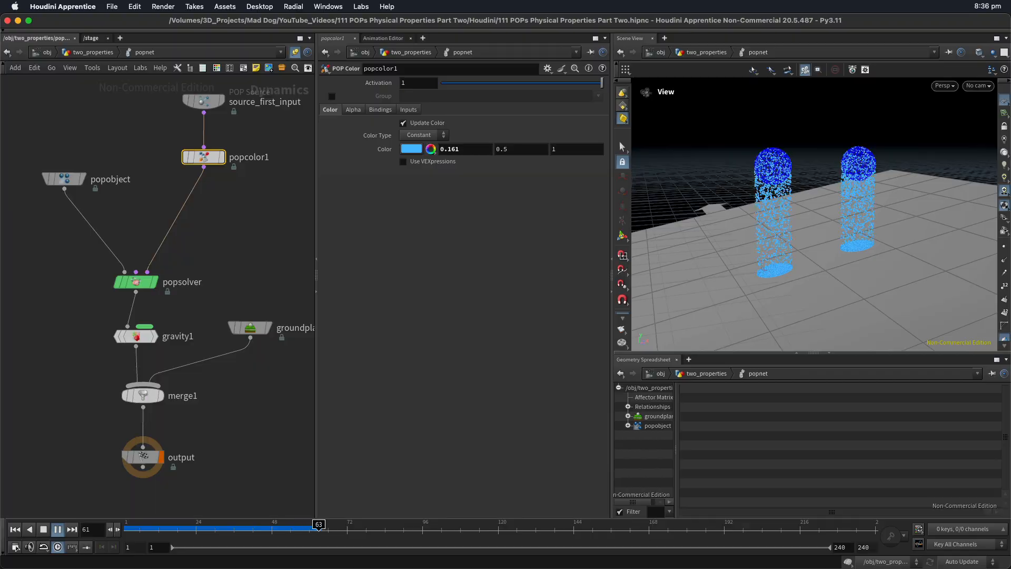
{"action": "key", "text": "ctrl+Up"}
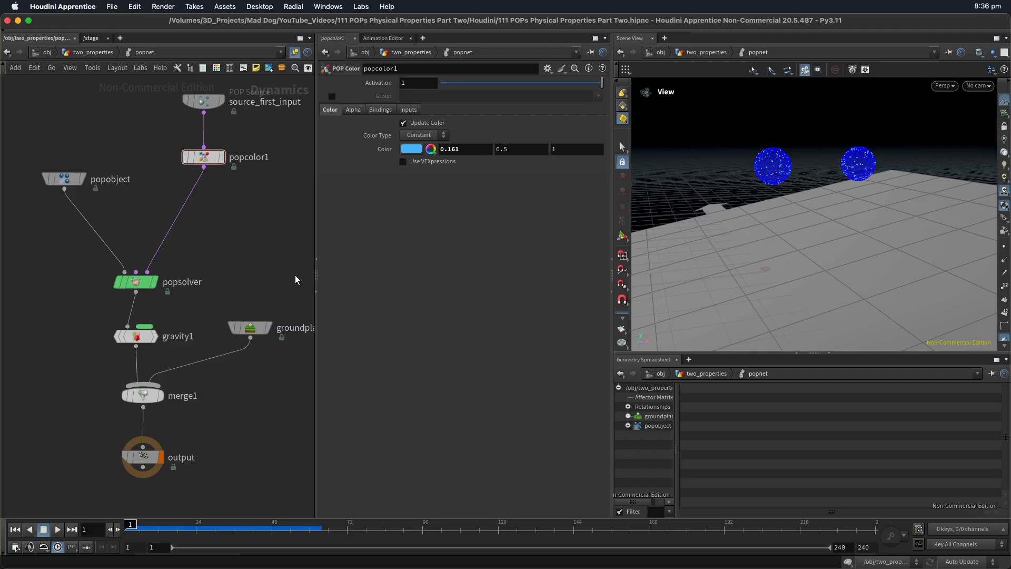
Go back up to two_properties and move both sphere and transform pairs higher to make room above merge1
{"action": "left_click", "coordinate": [93, 52]}
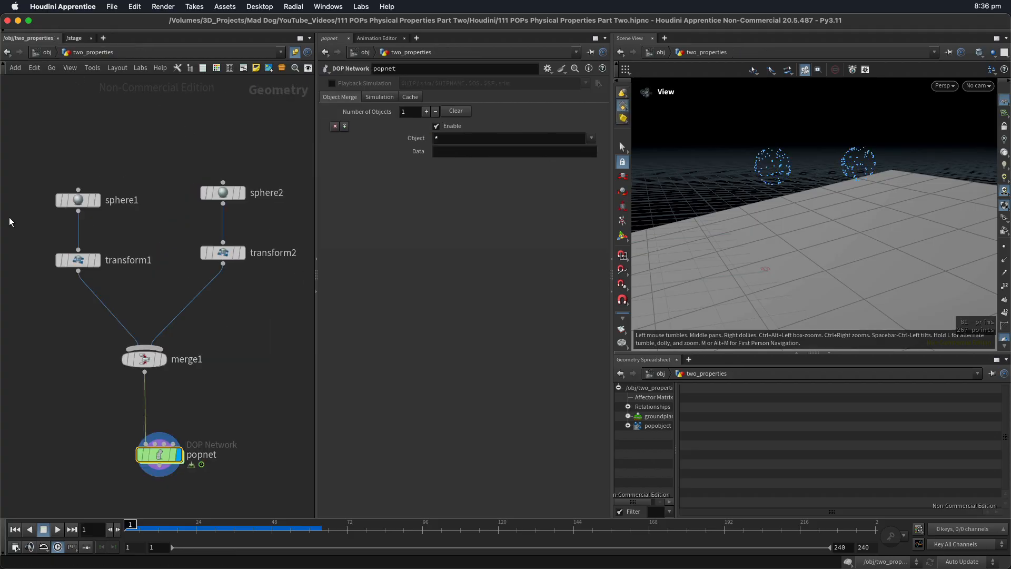
{"action": "left_click_drag", "start_coordinate": [39, 170], "coordinate": [76, 228]}
{"action": "left_click_drag", "start_coordinate": [170, 115], "coordinate": [231, 235]}
{"action": "left_click", "coordinate": [188, 436]}
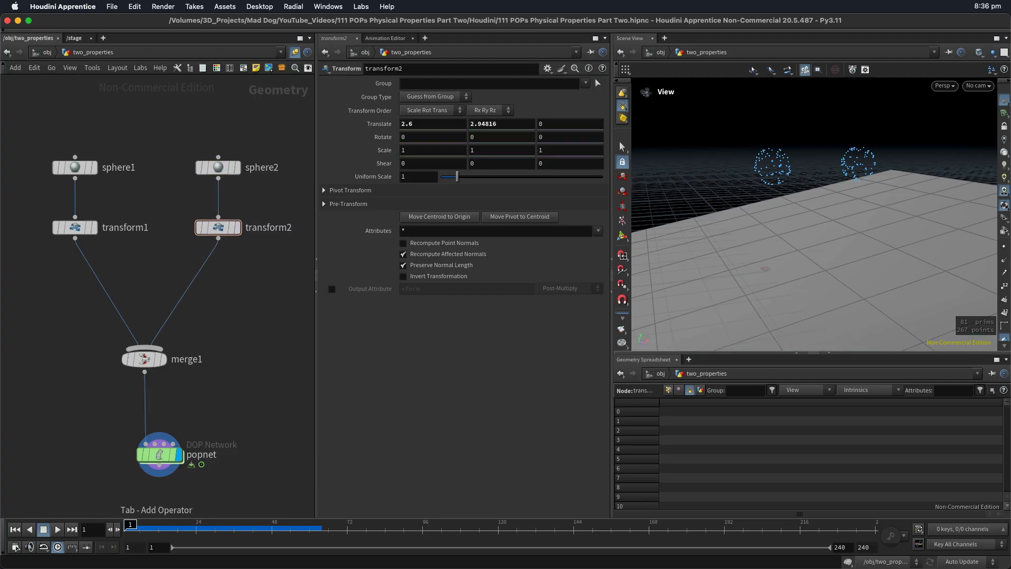
Add a Group node and insert it on the wire between transform1 and merge1
{"action": "key", "text": "Tab"}
{"action": "type", "text": "grop"}
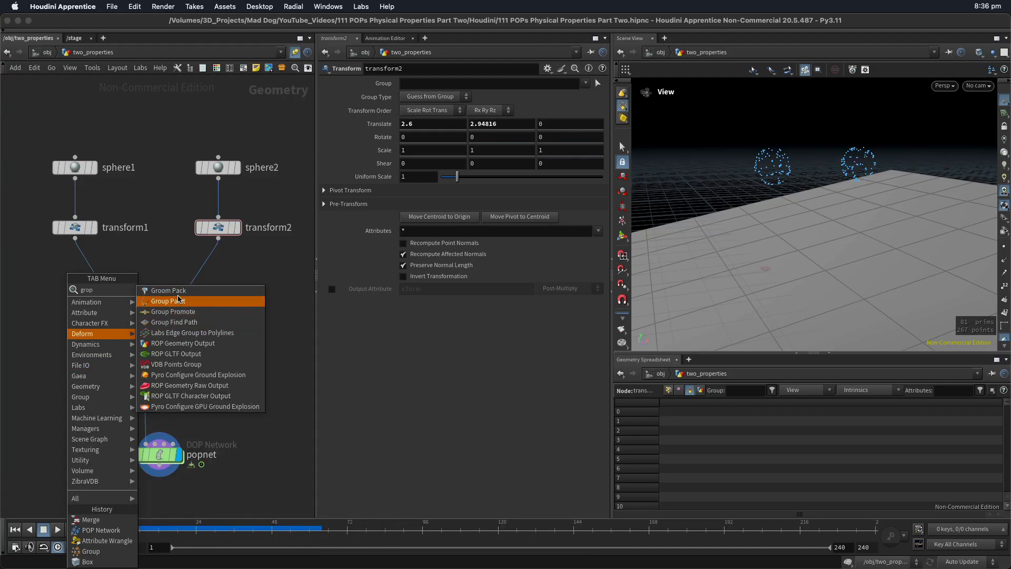
{"action": "key", "text": "BackSpace"}
{"action": "type", "text": "u"}
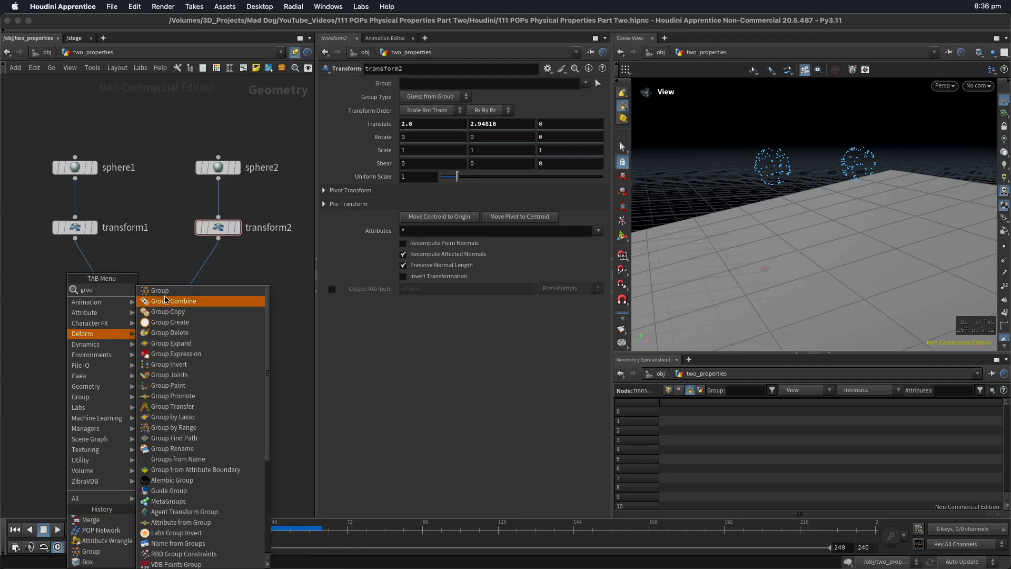
{"action": "left_click", "coordinate": [158, 292]}
{"action": "left_click", "coordinate": [66, 325]}
{"action": "left_click_drag", "start_coordinate": [70, 331], "coordinate": [88, 298]}
Set the group name in the group1 node to grp_box_01
{"action": "left_click_drag", "start_coordinate": [426, 83], "coordinate": [409, 83]}
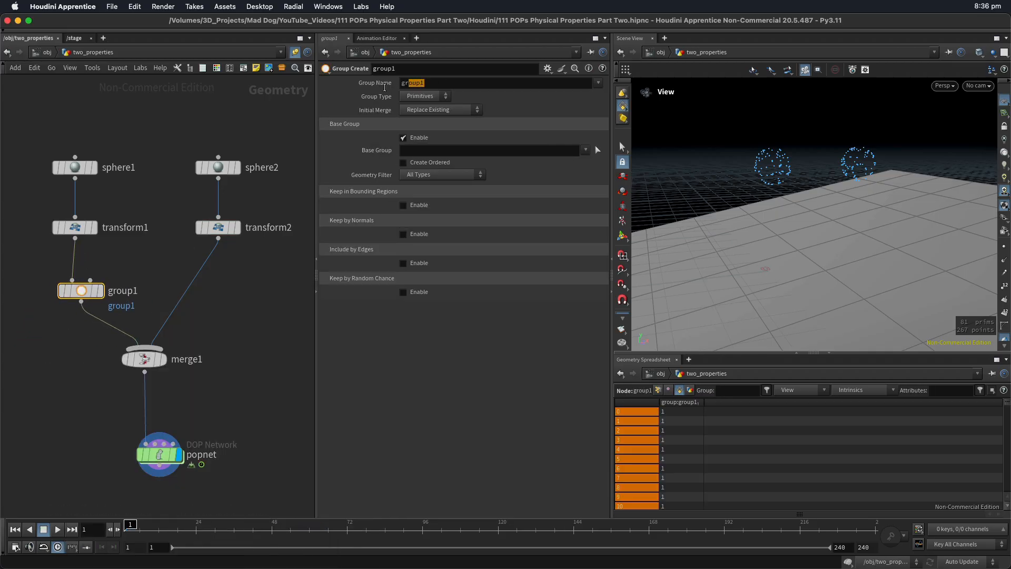
{"action": "key", "text": "BackSpace"}
{"action": "key", "text": "BackSpace"}
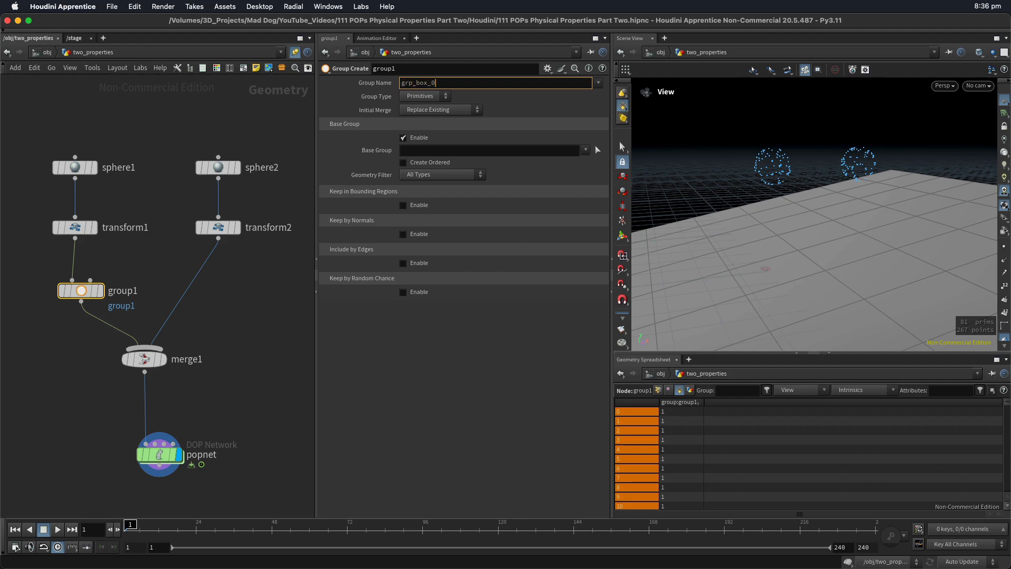
{"action": "type", "text": "rp_box_01"}
{"action": "key", "text": "Return"}
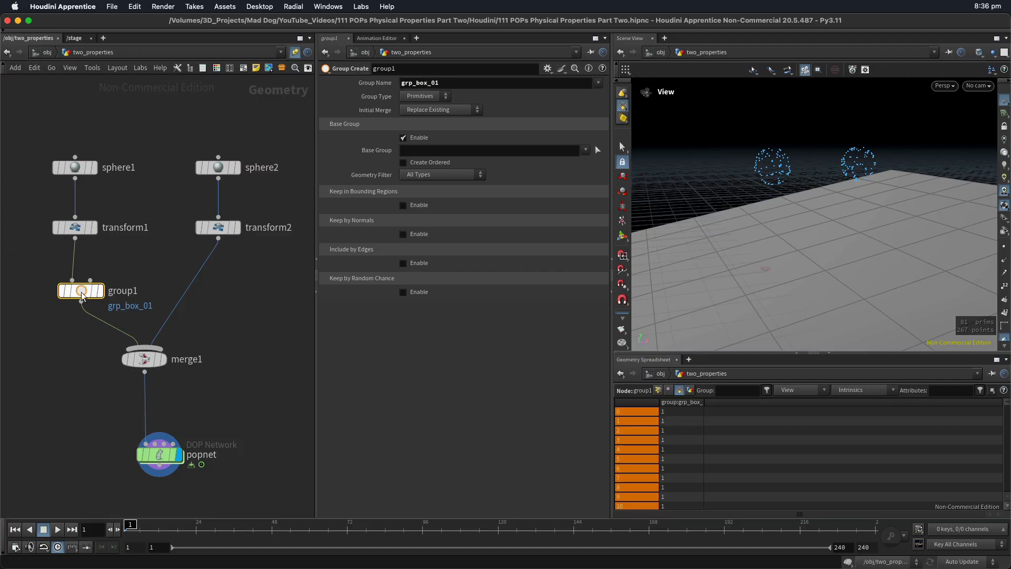
Insert a copy of group1 between transform2 and merge1, name its group grp_box_02, and save the scene
{"action": "left_click_drag", "start_coordinate": [82, 297], "coordinate": [225, 289], "text": "alt"}
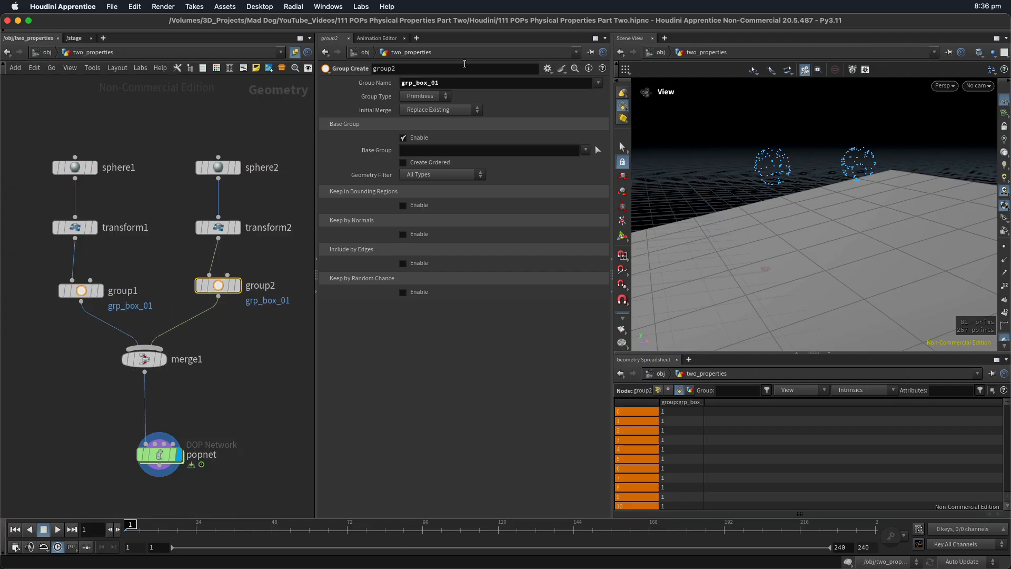
{"action": "left_click_drag", "start_coordinate": [436, 83], "coordinate": [449, 73]}
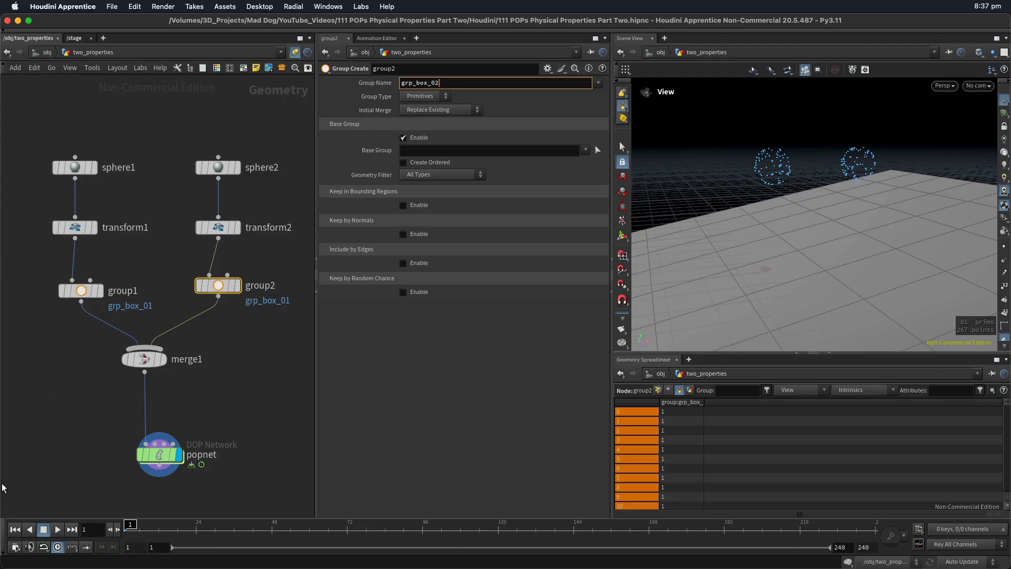
{"action": "key", "text": "Return"}
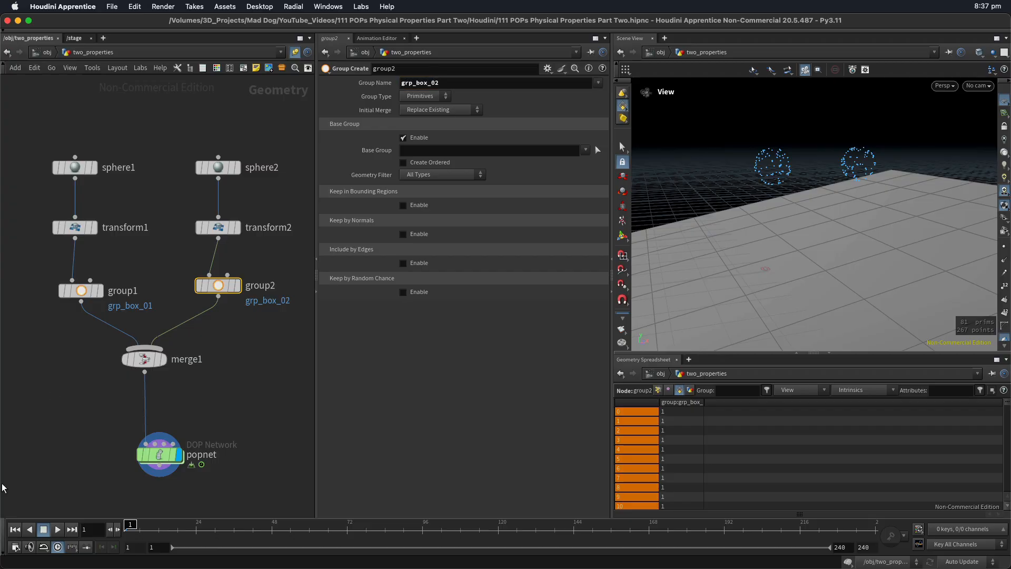
{"action": "left_click", "coordinate": [160, 453]}
{"action": "key", "text": "super+s"}
Display merge1 and examine its primitive groups and point attributes in the geometry spreadsheet
{"action": "left_click", "coordinate": [145, 360]}
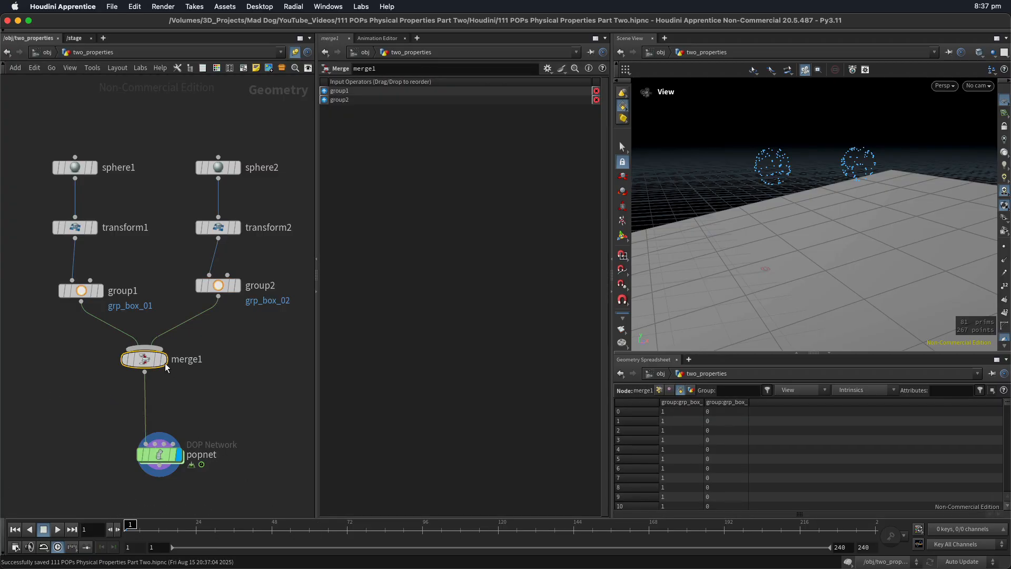
{"action": "left_click", "coordinate": [165, 359]}
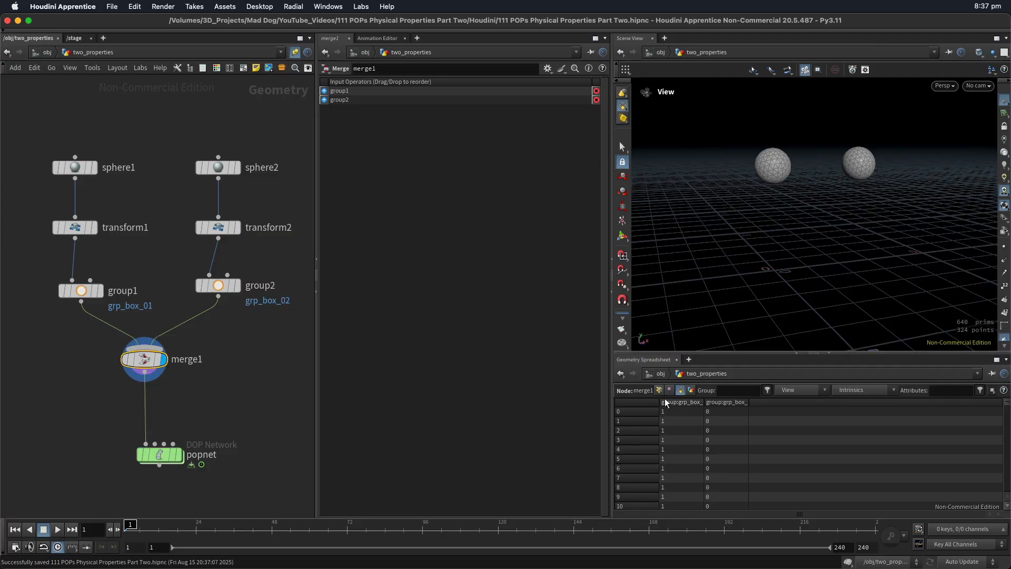
{"action": "key", "text": "super+s"}
{"action": "left_click_drag", "start_coordinate": [704, 401], "coordinate": [726, 403]}
{"action": "left_click", "coordinate": [670, 391]}
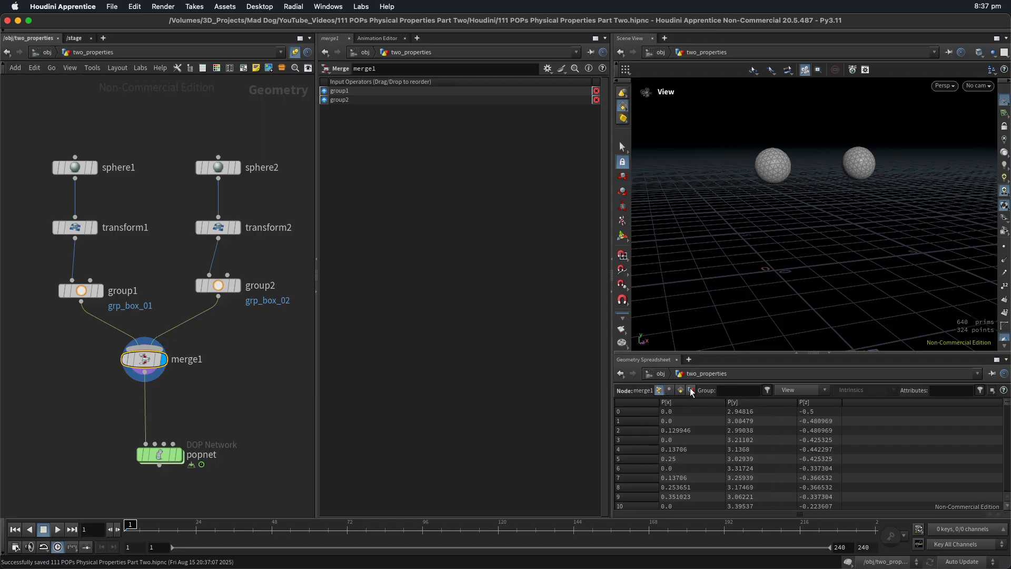
{"action": "left_click", "coordinate": [682, 391]}
{"action": "left_click", "coordinate": [662, 390]}
{"action": "left_click", "coordinate": [262, 365]}
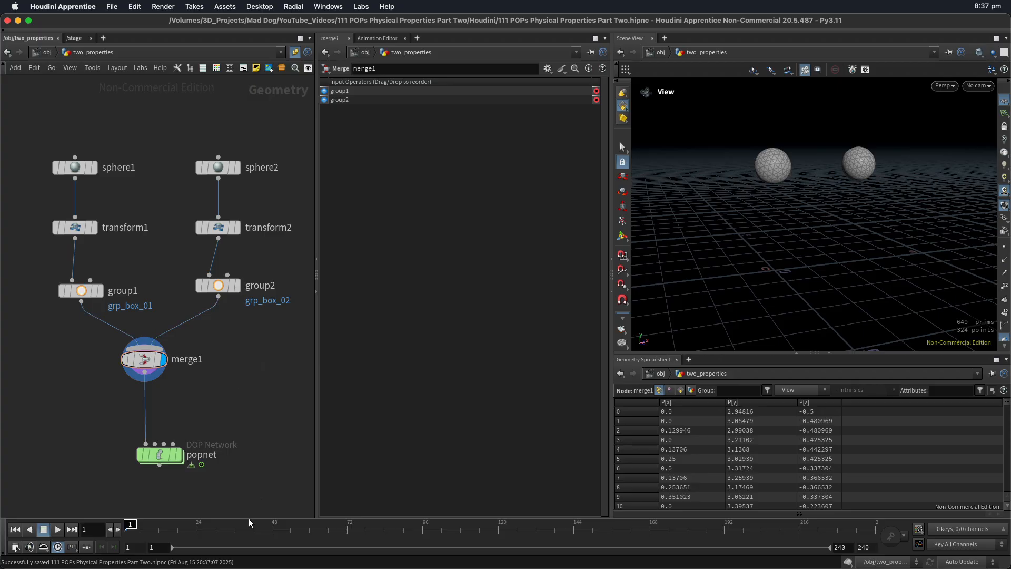
Display the popnet output again and, inside its network, limit popcolor1 to the group grp_box_01
{"action": "left_click", "coordinate": [178, 455]}
{"action": "double_click", "coordinate": [170, 455]}
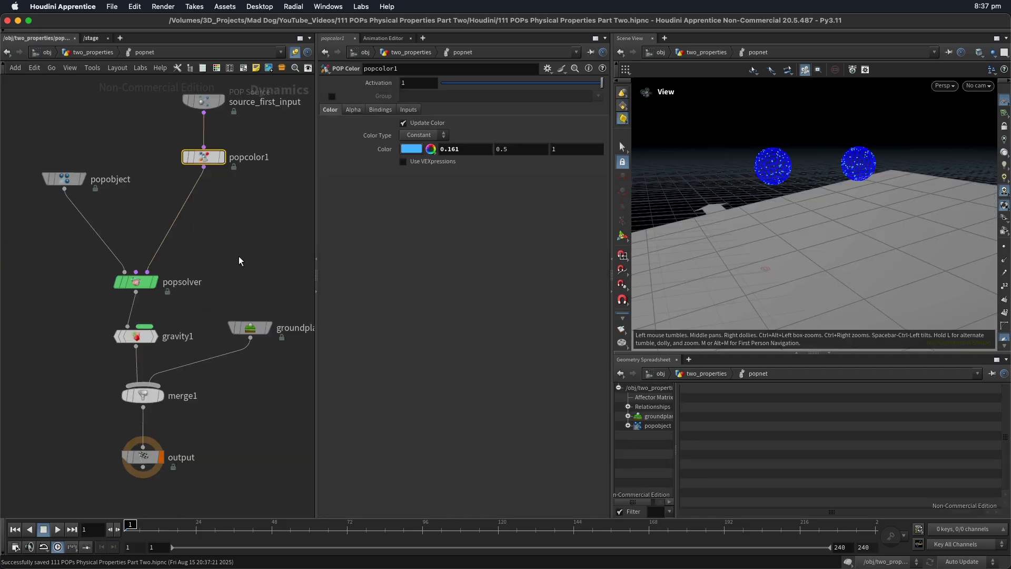
{"action": "left_click", "coordinate": [211, 129]}
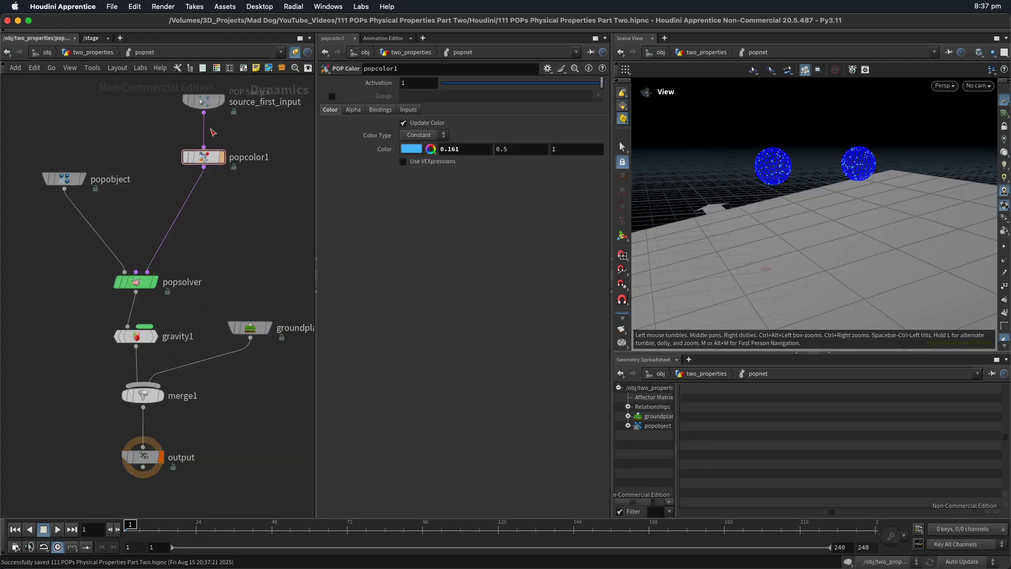
{"action": "left_click", "coordinate": [206, 156]}
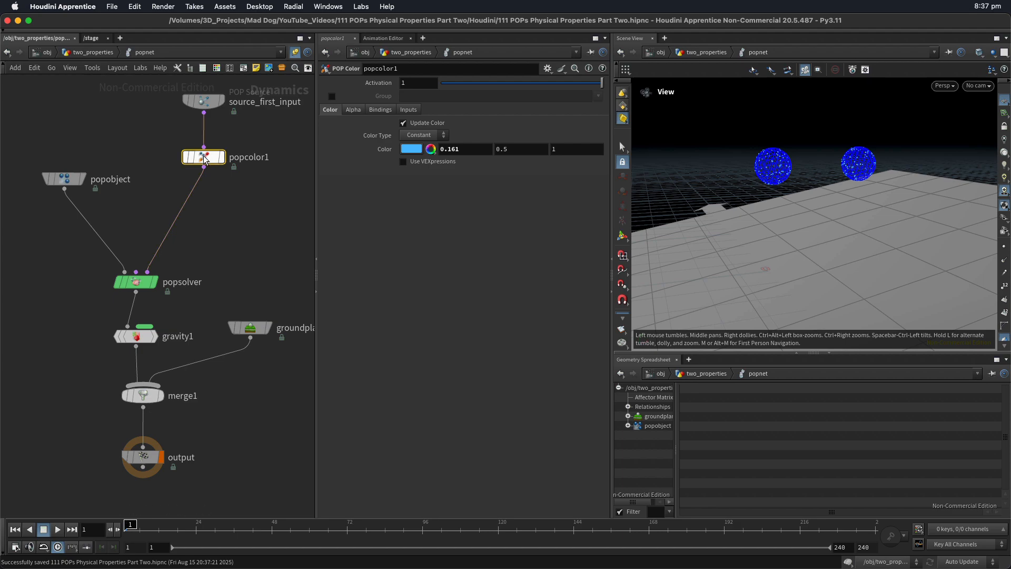
{"action": "left_click", "coordinate": [332, 96]}
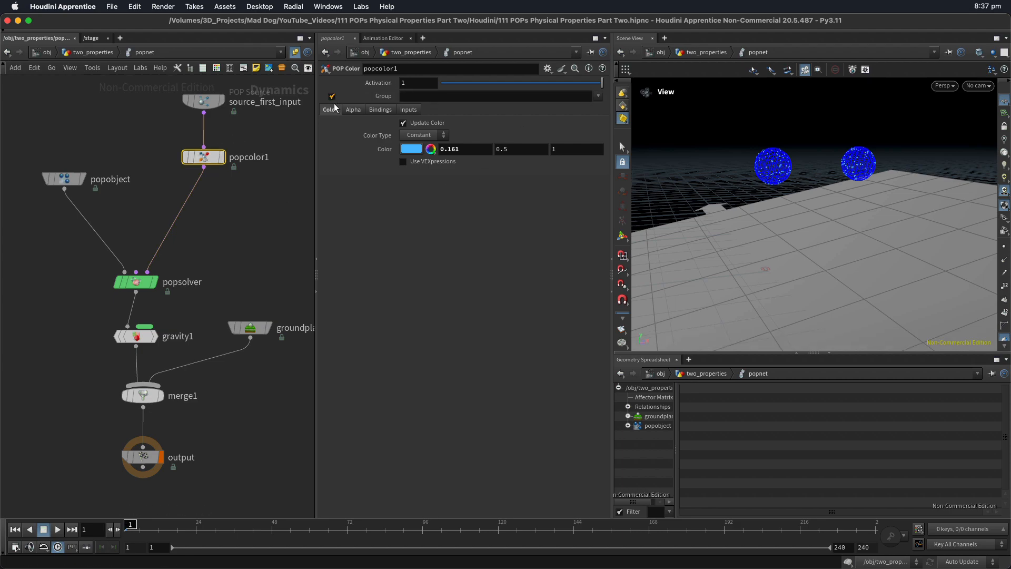
{"action": "left_click", "coordinate": [598, 95]}
{"action": "left_click", "coordinate": [622, 107]}
{"action": "left_click", "coordinate": [264, 258]}
Save the scene and play the simulation to examine the particle colors of both streams, stopping at frame 60
{"action": "key", "text": "super+s"}
{"action": "key", "text": "Up"}
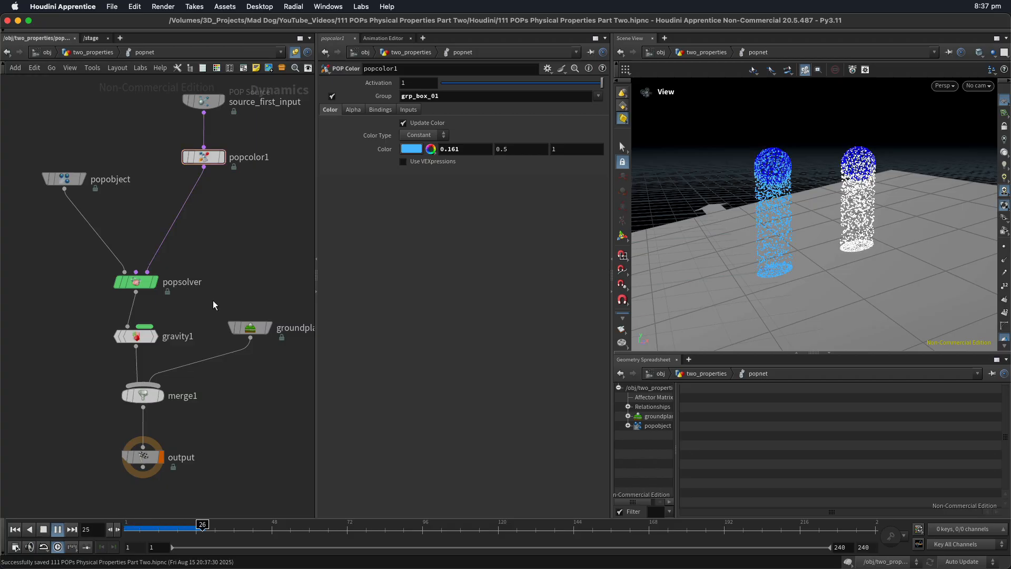
{"action": "key", "text": "Up"}
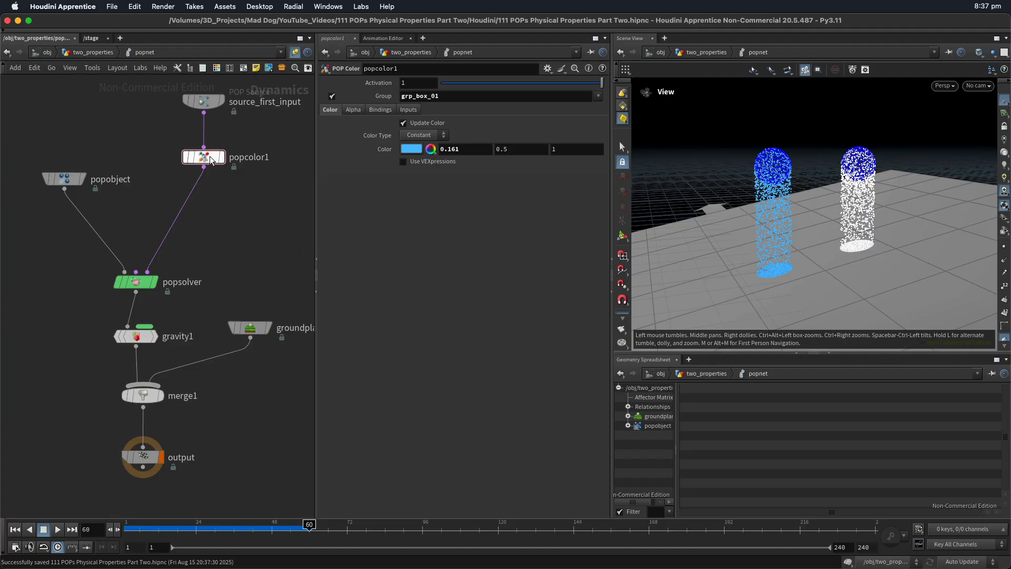
Insert a copy of popcolor1 between popcolor1 and popsolver and limit the copy to the group grp_box_02
{"action": "left_click_drag", "start_coordinate": [204, 157], "coordinate": [204, 153]}
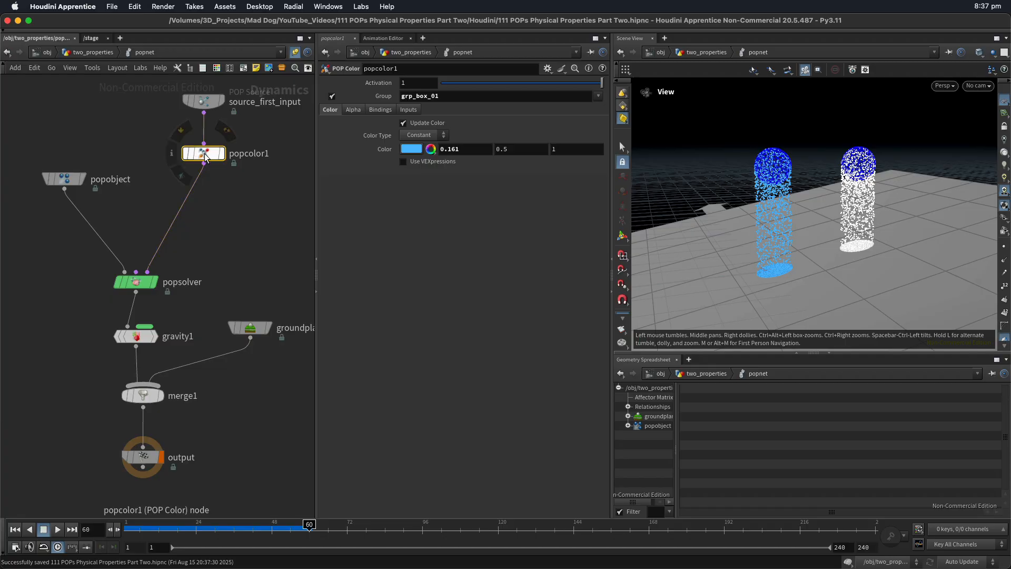
{"action": "key", "text": "super+v"}
{"action": "left_click_drag", "start_coordinate": [219, 181], "coordinate": [202, 200]}
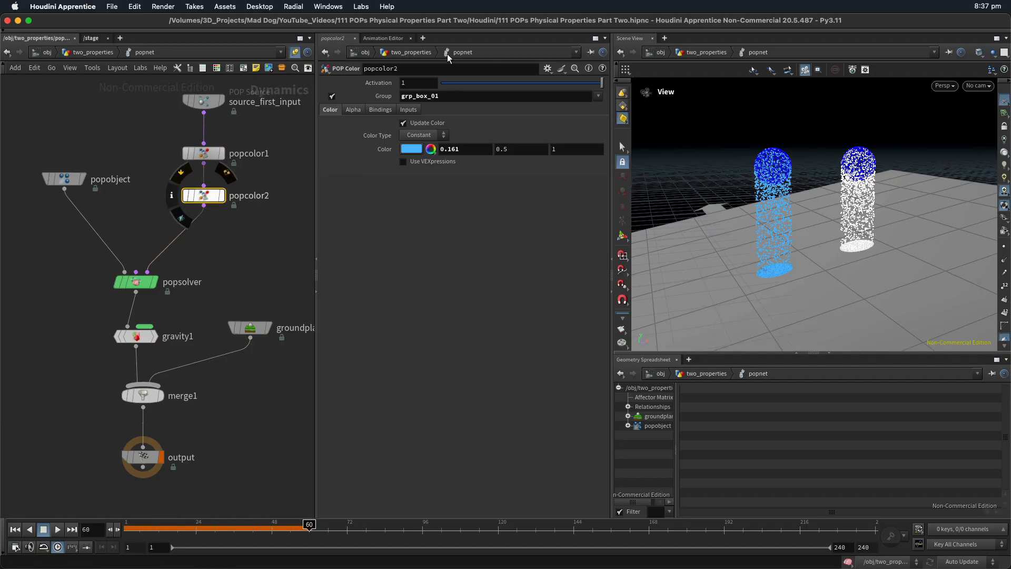
{"action": "left_click", "coordinate": [598, 96]}
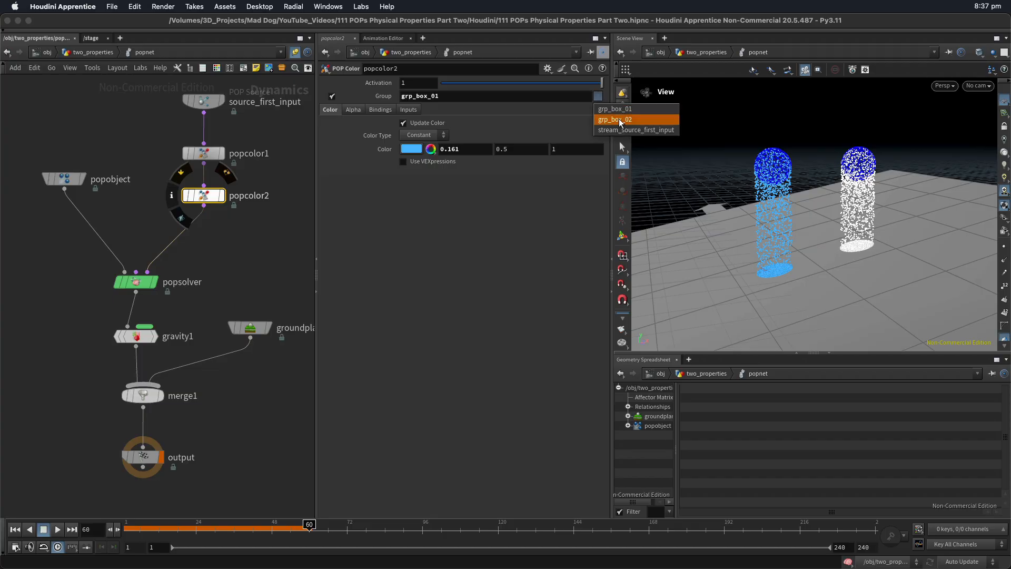
{"action": "left_click", "coordinate": [618, 118]}
{"action": "left_click_drag", "start_coordinate": [445, 95], "coordinate": [400, 96]}
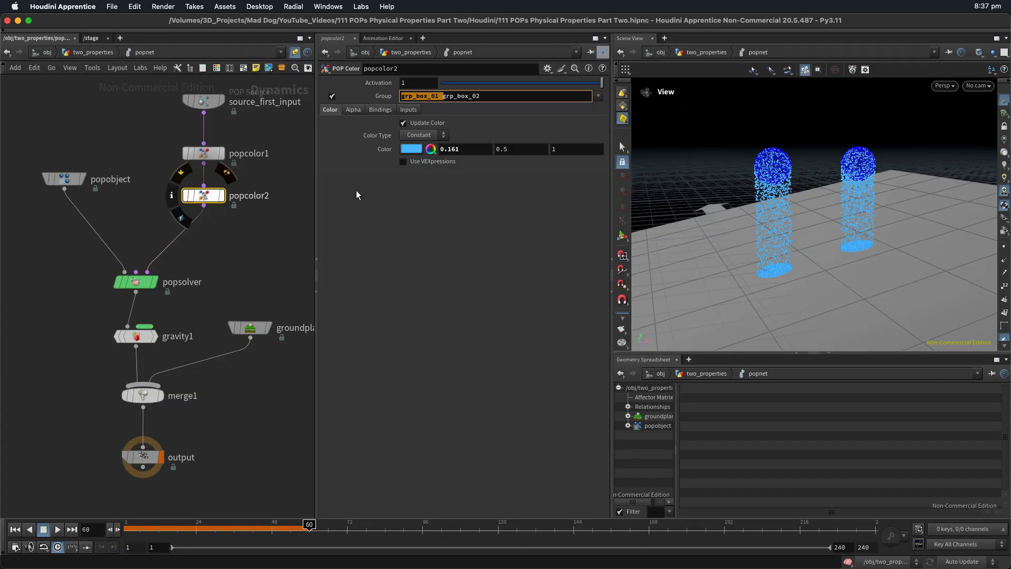
{"action": "key", "text": "BackSpace"}
{"action": "key", "text": "Return"}
Set popcolor2's color to dark orange (0.5, 0.25, 0), save the scene, and play the simulation to check both streams
{"action": "left_click", "coordinate": [411, 151]}
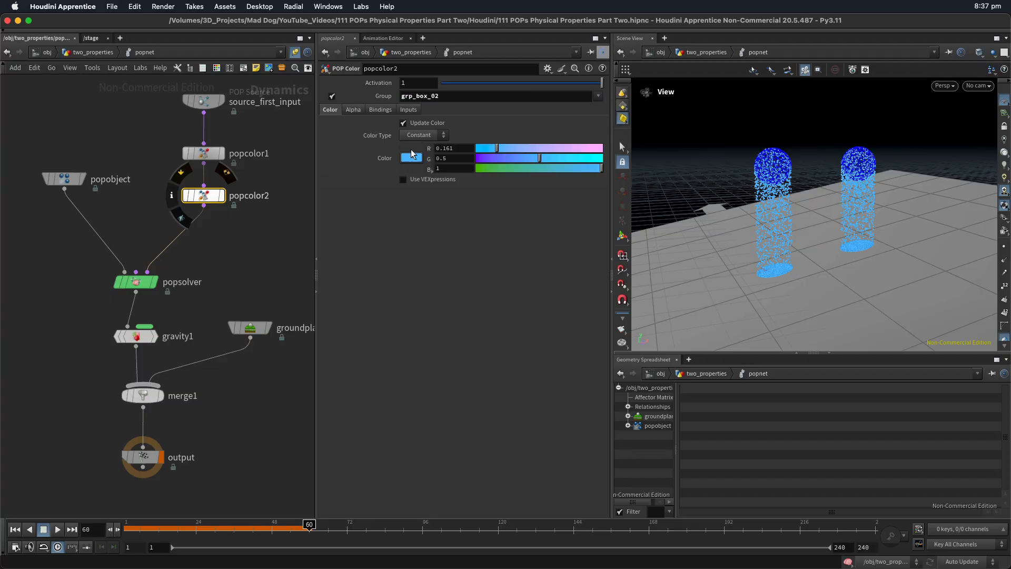
{"action": "left_click", "coordinate": [410, 157]}
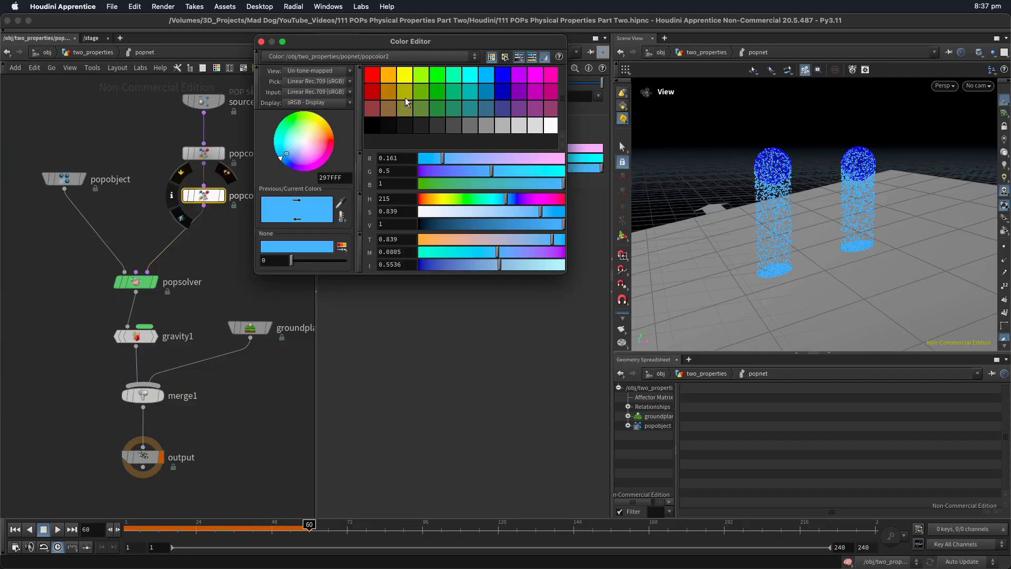
{"action": "left_click", "coordinate": [388, 92]}
{"action": "key", "text": "super+s"}
{"action": "key", "text": "Up"}
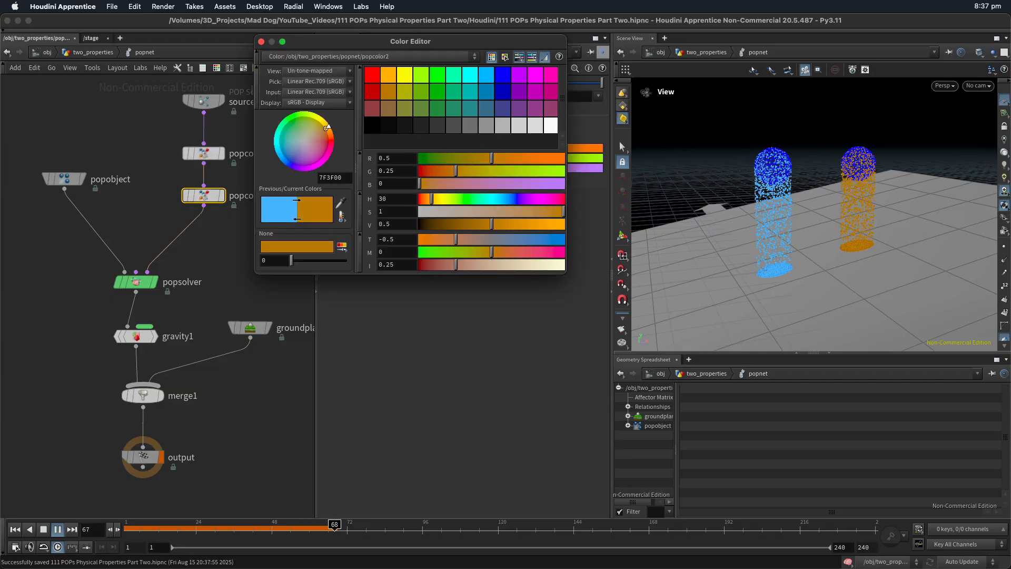
{"action": "left_click_drag", "start_coordinate": [766, 265], "coordinate": [822, 243], "text": "alt"}
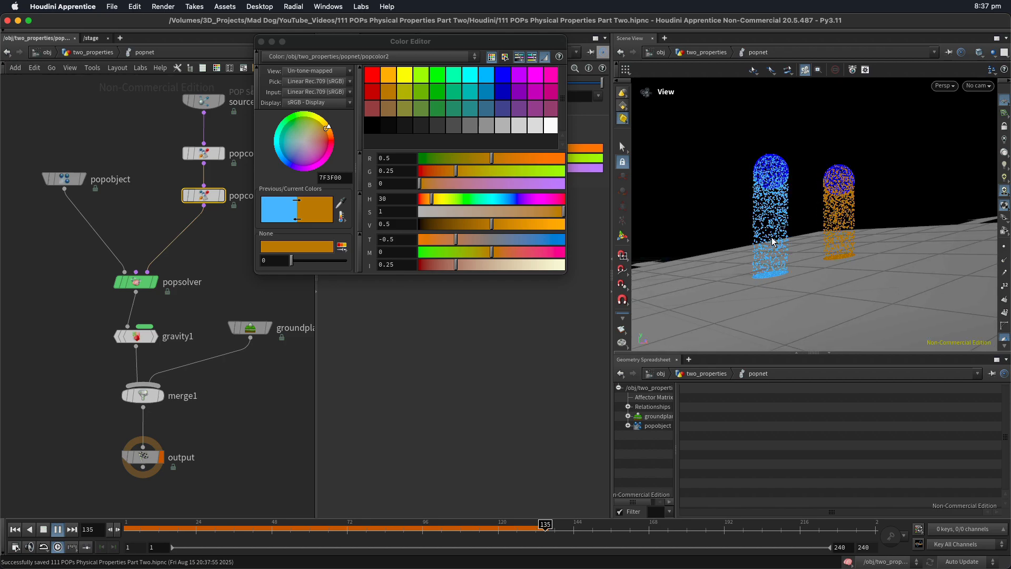
Set popcolor2's color to pure red (1, 0, 0), close the color editor, return to frame 1, and save the scene
{"action": "left_click", "coordinate": [379, 78]}
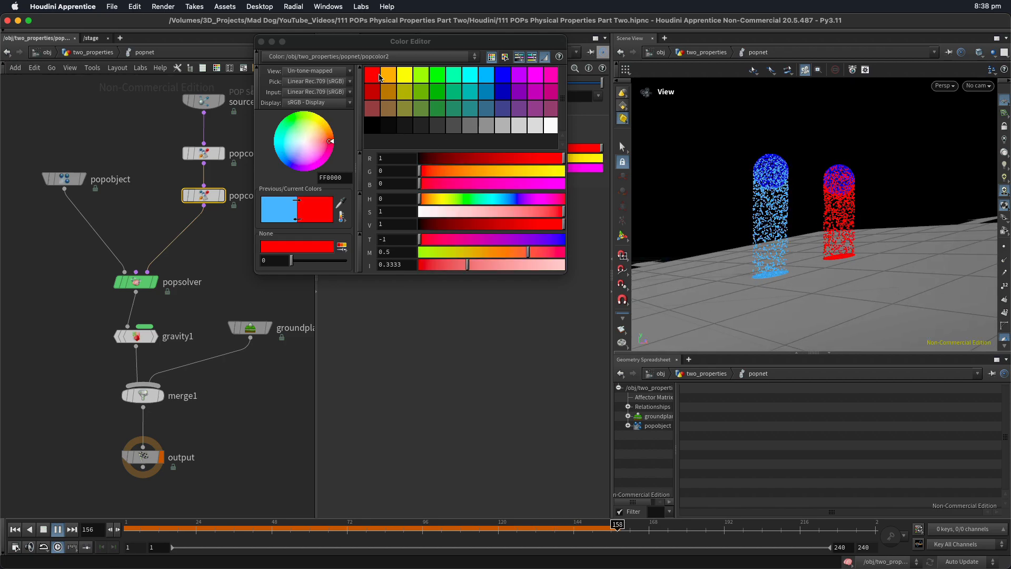
{"action": "left_click", "coordinate": [262, 43]}
{"action": "left_click_drag", "start_coordinate": [813, 267], "coordinate": [838, 282], "text": "alt"}
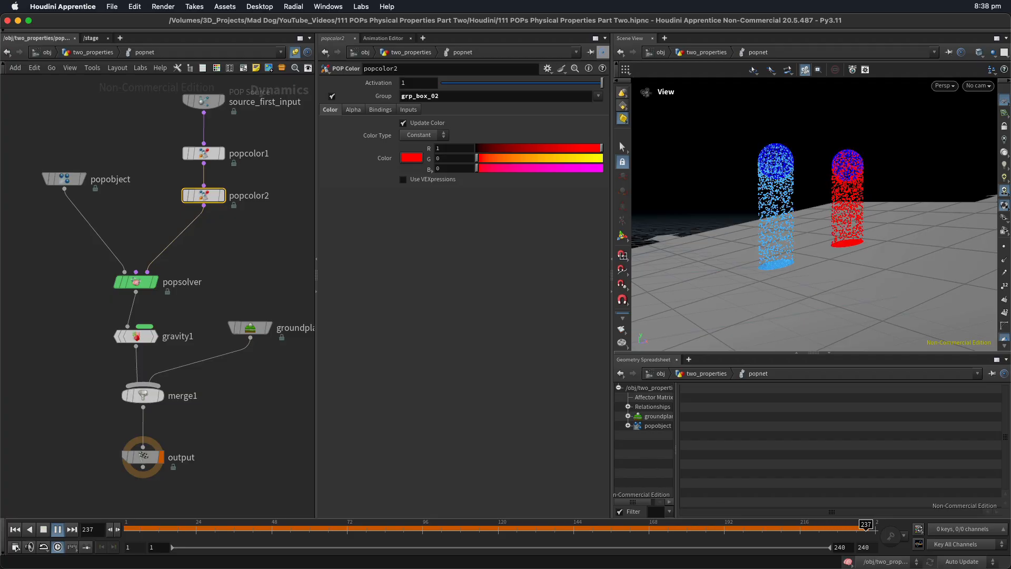
{"action": "key", "text": "ctrl+Up"}
{"action": "key", "text": "ctrl+s"}
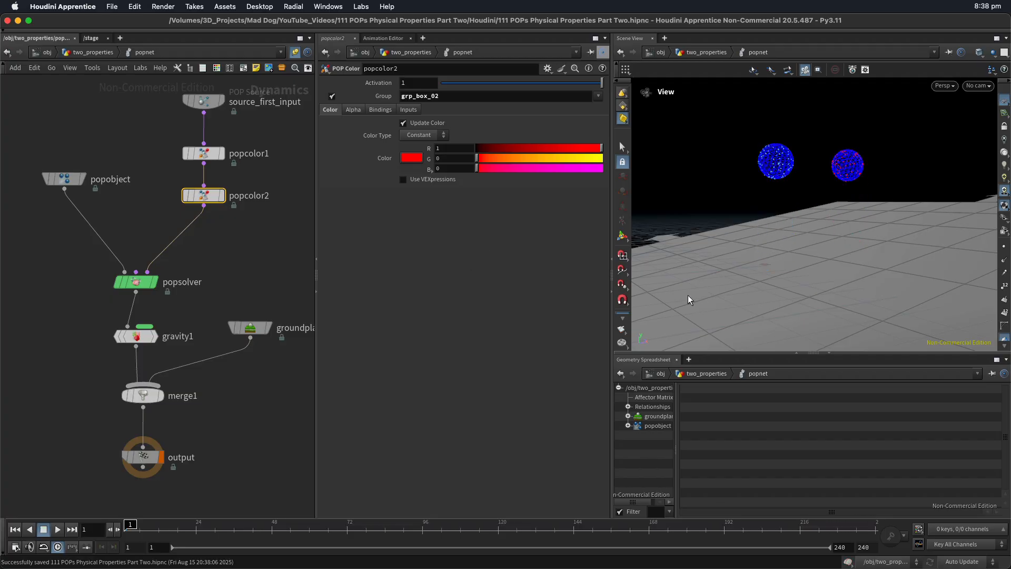
Set the ground plane's friction to 0, save the scene, and play the simulation before returning to frame 1
{"action": "left_click", "coordinate": [250, 328]}
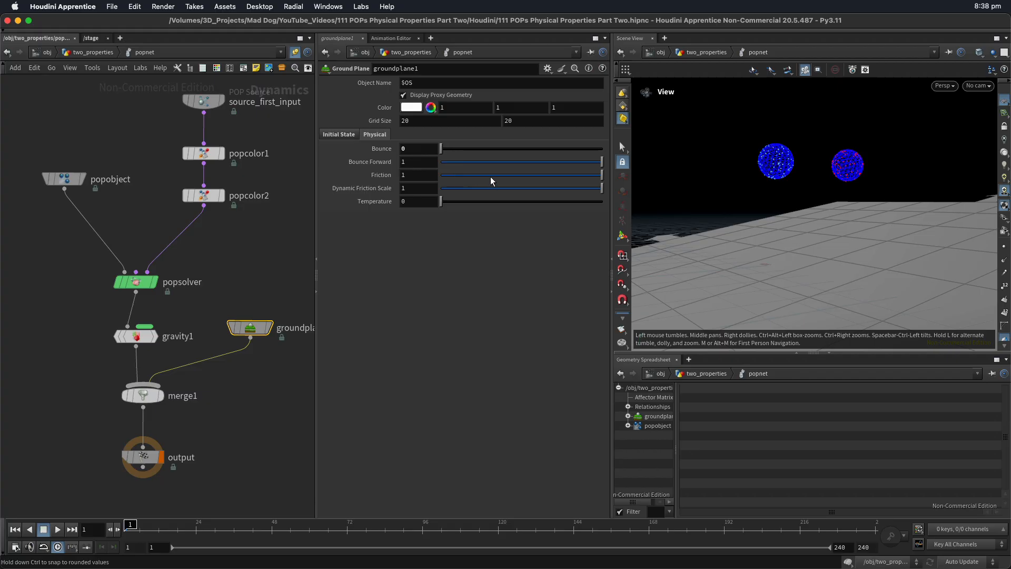
{"action": "left_click_drag", "start_coordinate": [491, 176], "coordinate": [444, 183]}
{"action": "key", "text": "ctrl+s"}
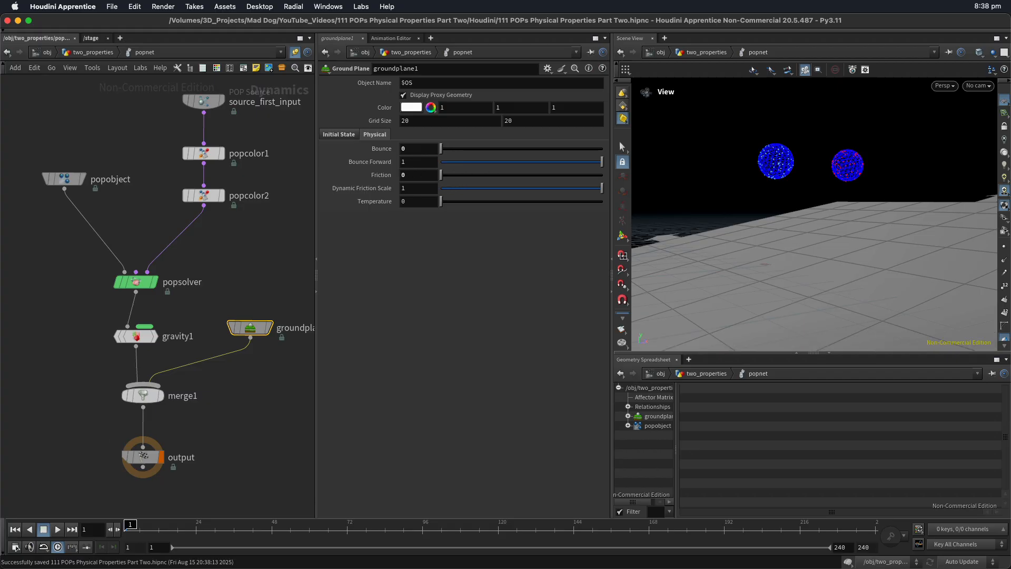
{"action": "key", "text": "Up"}
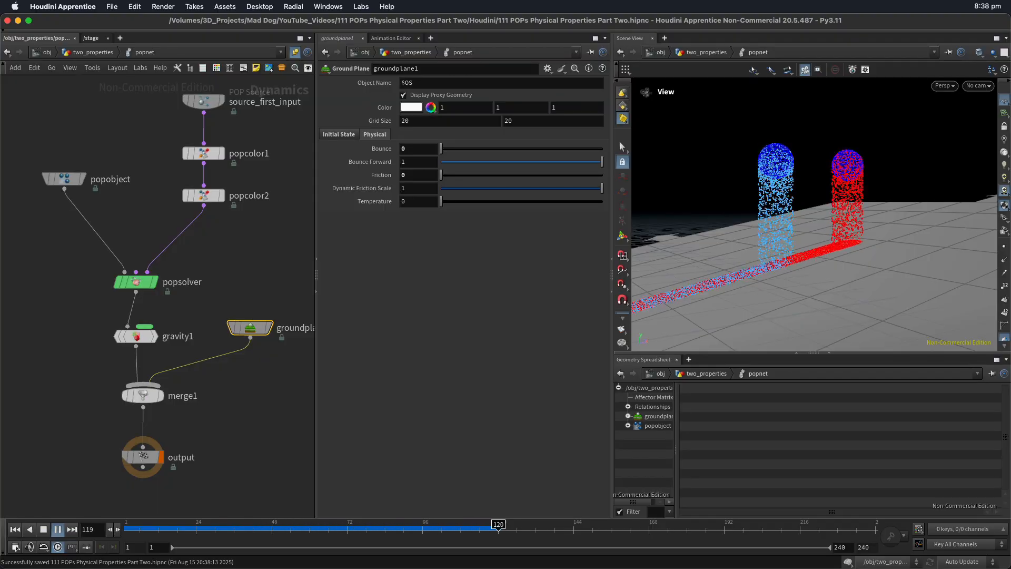
{"action": "key", "text": "ctrl+Up"}
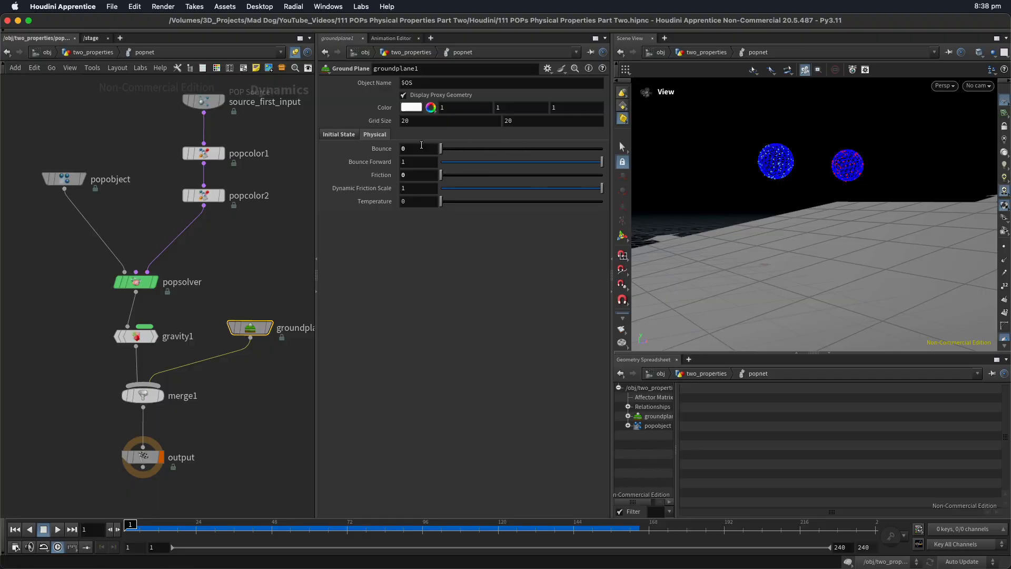
Raise the ground plane's bounce to about 0.366, save the scene, and play the simulation to examine the rebounding particles
{"action": "left_click", "coordinate": [403, 149]}
{"action": "key", "text": "super+s"}
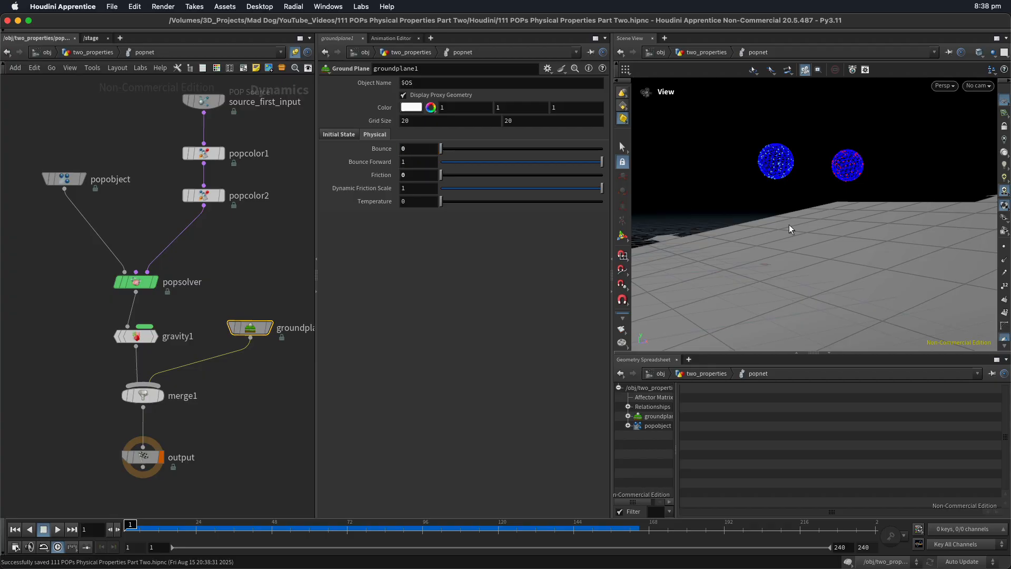
{"action": "left_click_drag", "start_coordinate": [810, 241], "coordinate": [844, 236]}
{"action": "key", "text": "super+s"}
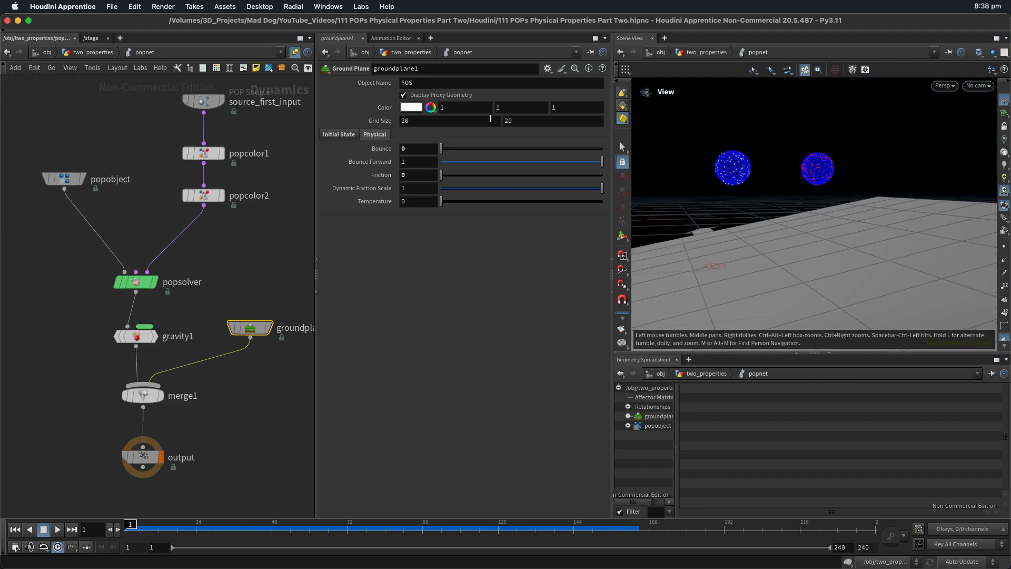
{"action": "left_click_drag", "start_coordinate": [458, 146], "coordinate": [498, 140]}
{"action": "key", "text": "super+s"}
{"action": "key", "text": "Up"}
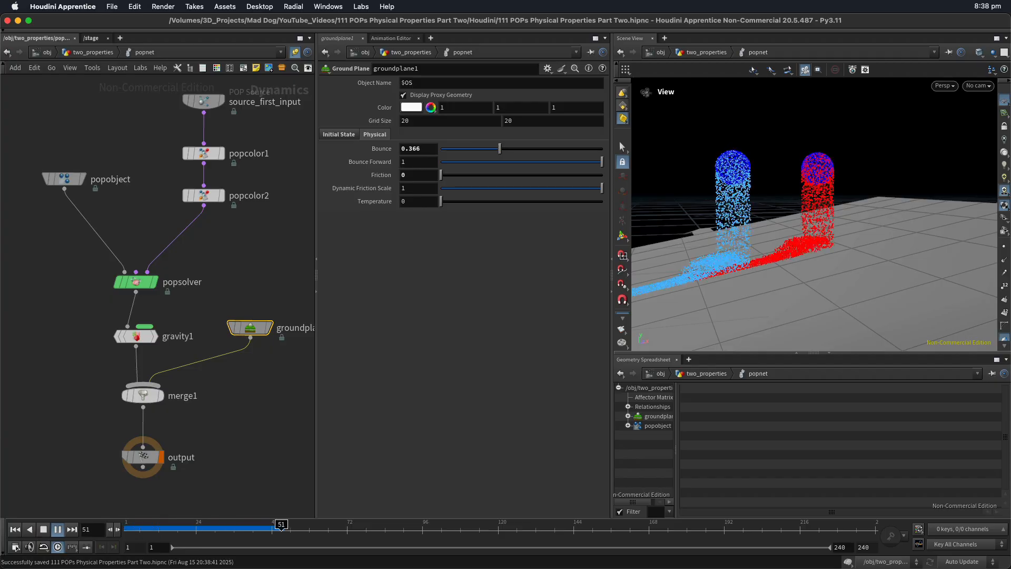
{"action": "left_click_drag", "start_coordinate": [800, 272], "coordinate": [764, 277]}
Set the ground plane's bounce to 1 and play the simulation from the start to compare both streams, ending at frame 1
{"action": "left_click_drag", "start_coordinate": [435, 149], "coordinate": [367, 154]}
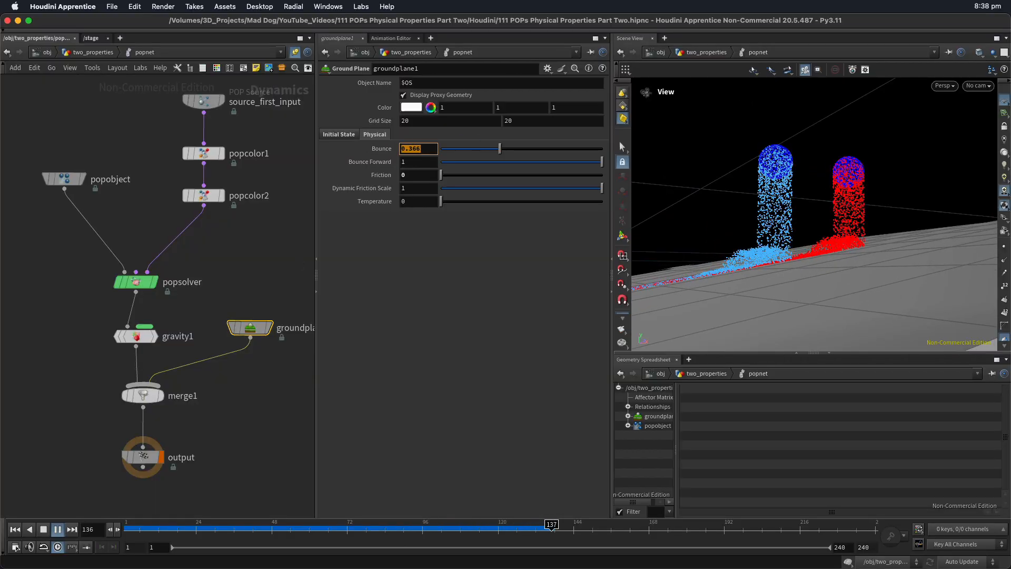
{"action": "type", "text": "1"}
{"action": "key", "text": "Return"}
{"action": "key", "text": "ctrl+Up"}
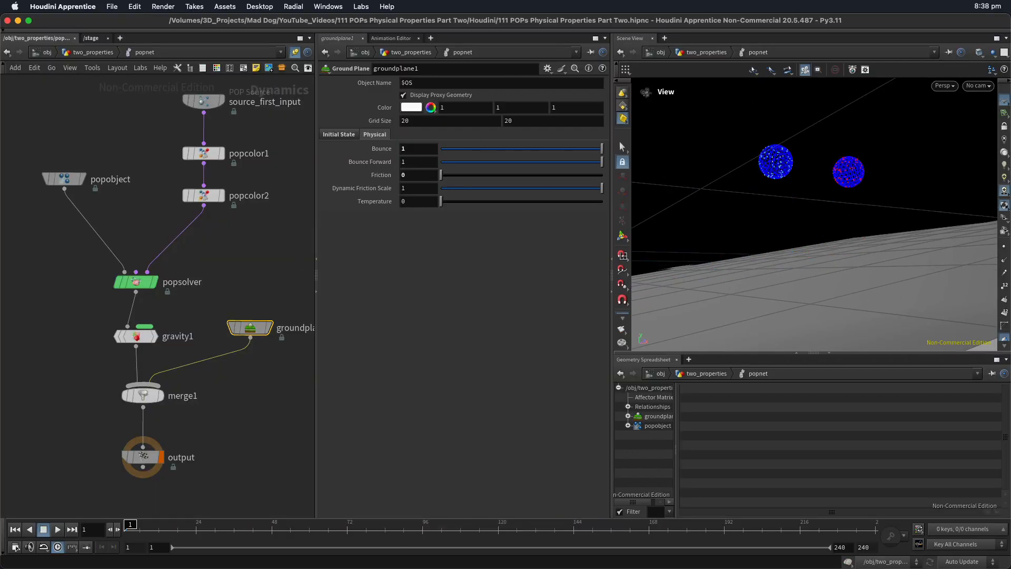
{"action": "key", "text": "Up"}
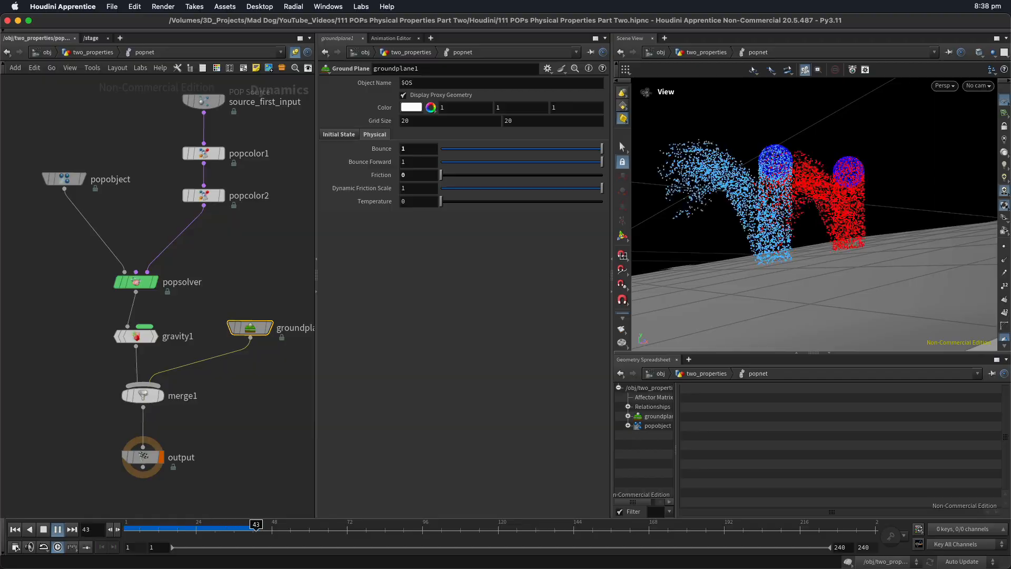
{"action": "left_click_drag", "start_coordinate": [911, 342], "coordinate": [760, 285]}
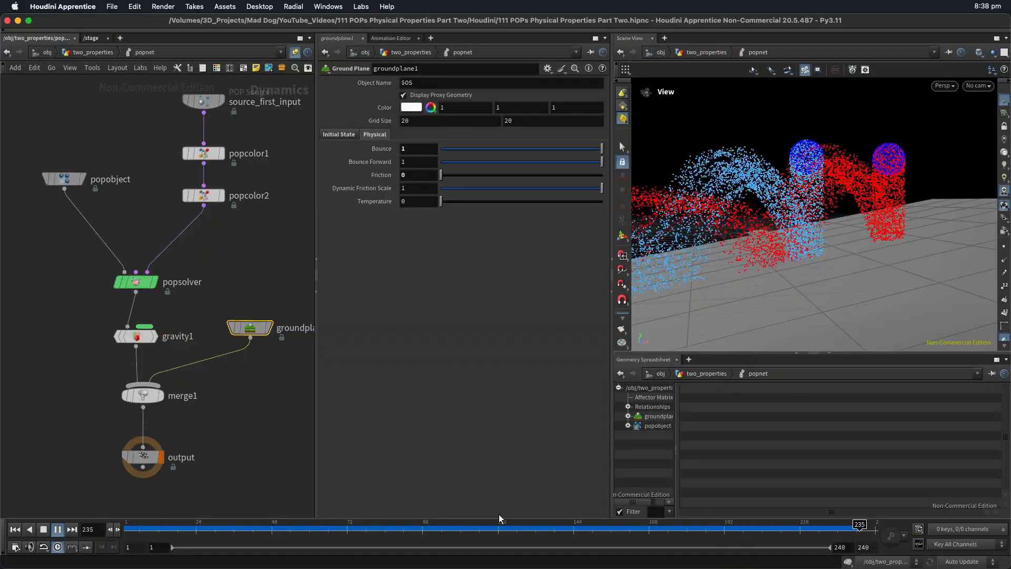
{"action": "key", "text": "ctrl+Up"}
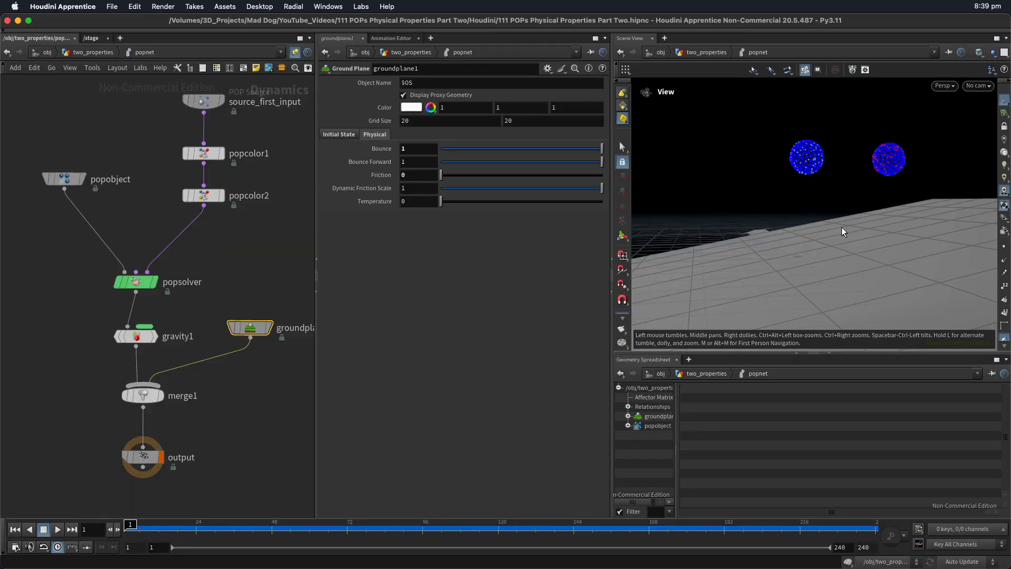
{"action": "key", "text": "Up"}
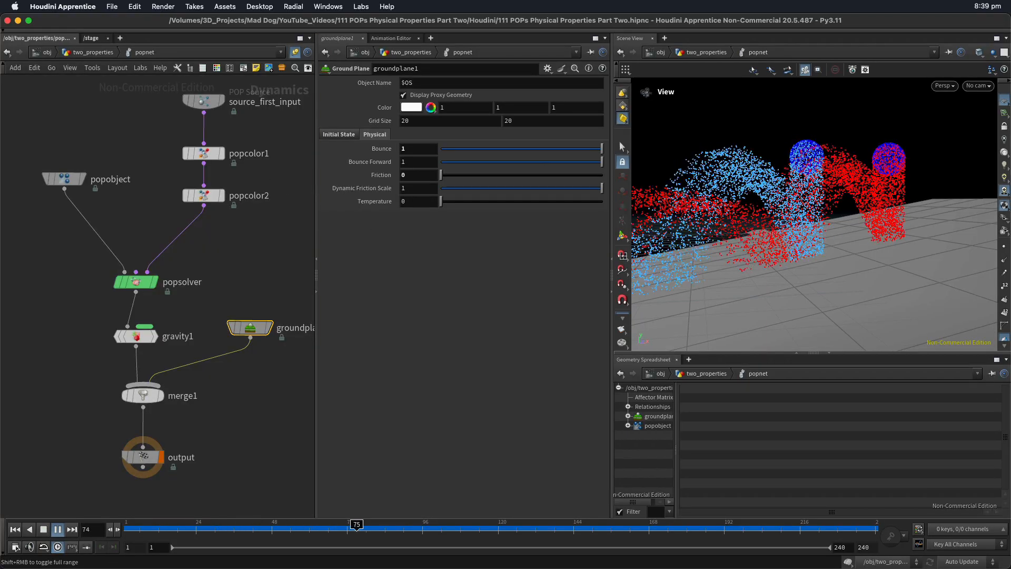
{"action": "key", "text": "ctrl+Up"}
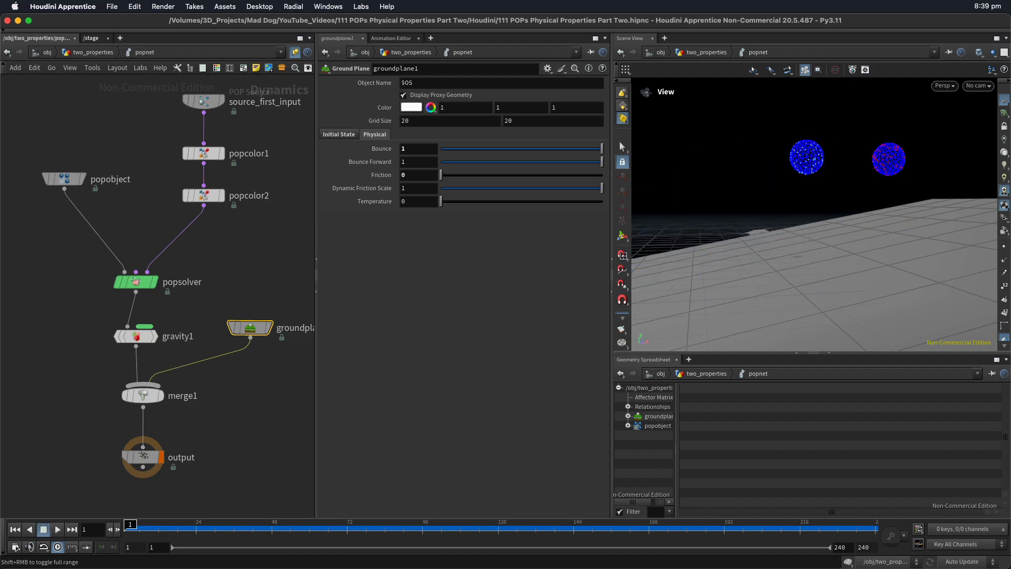
Insert a POP Wrangle node between popcolor2 and popsolver and align it beneath popcolor2
{"action": "left_click", "coordinate": [270, 270]}
{"action": "key", "text": "Tab"}
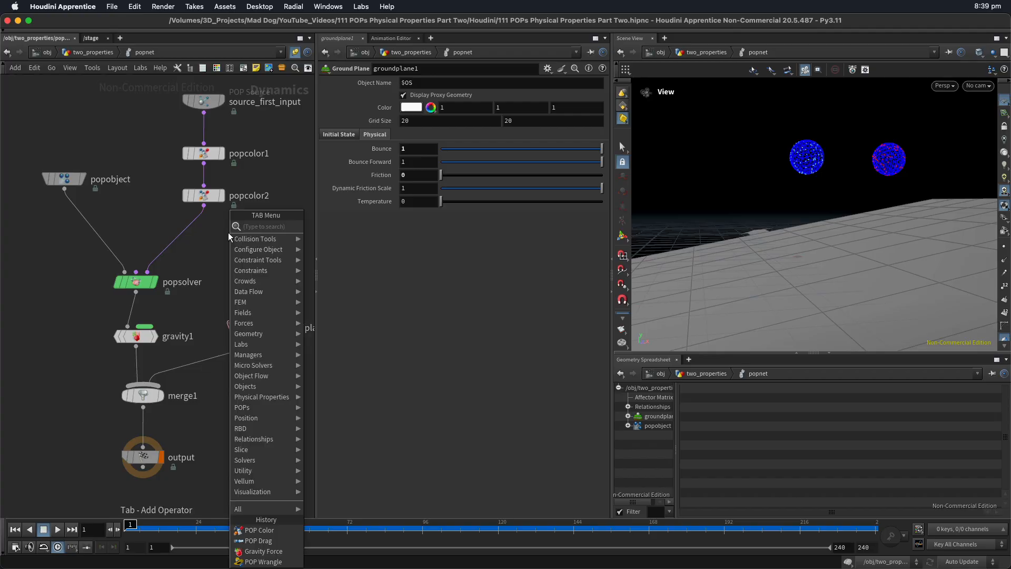
{"action": "type", "text": "pop"}
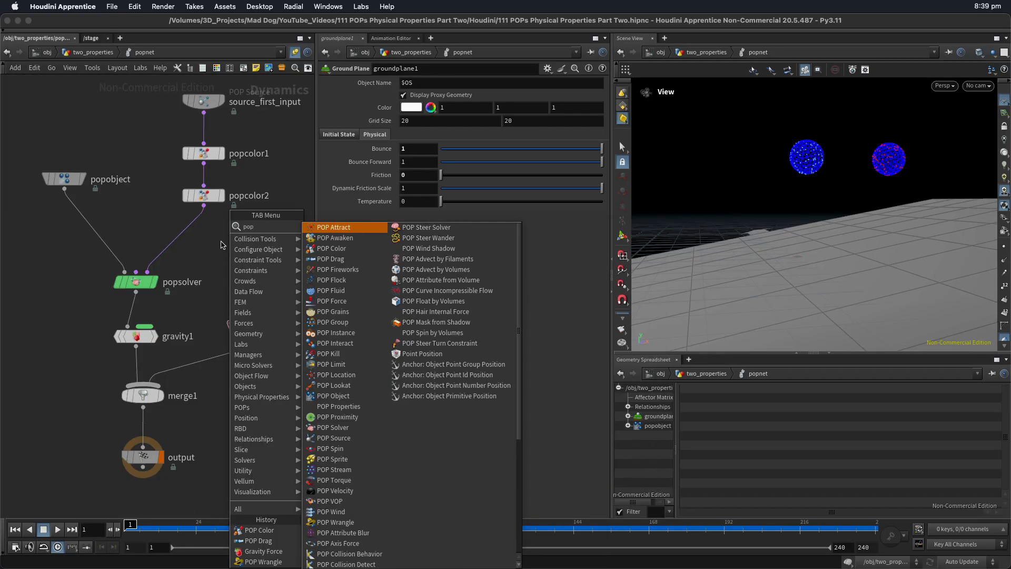
{"action": "type", "text": "wr"}
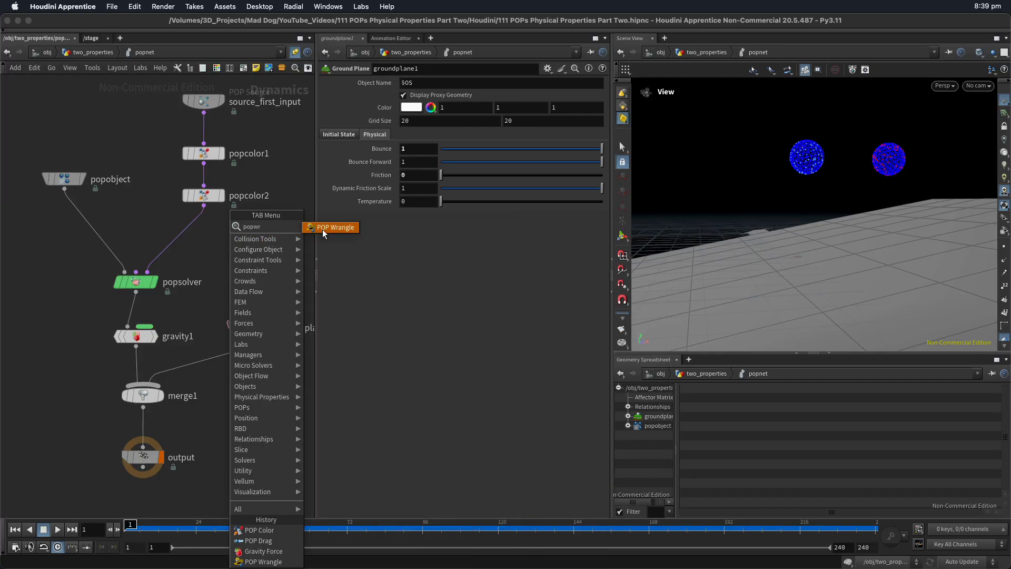
{"action": "left_click", "coordinate": [322, 229]}
{"action": "left_click", "coordinate": [190, 245]}
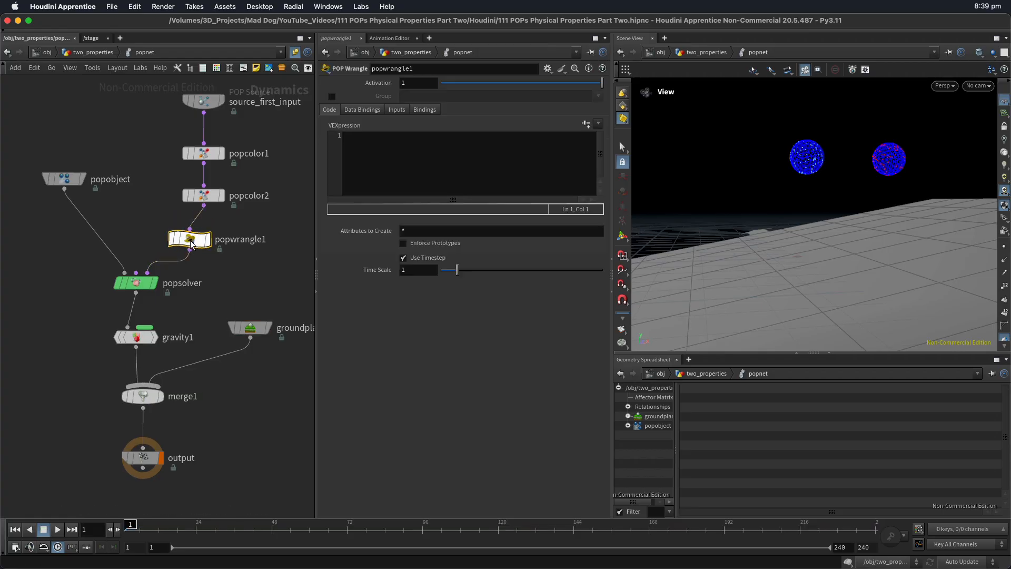
{"action": "left_click_drag", "start_coordinate": [190, 245], "coordinate": [205, 239]}
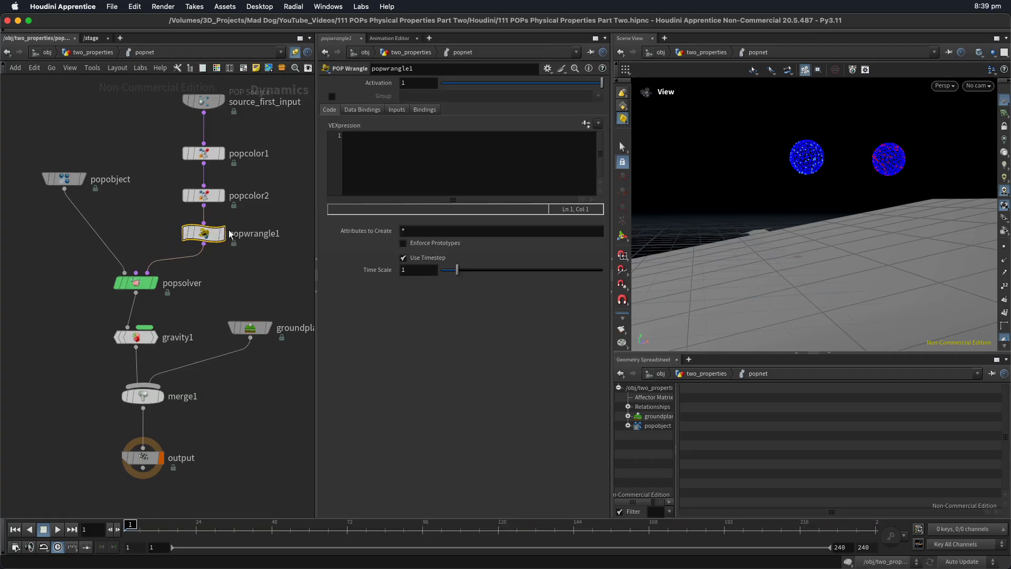
Rename the new POP Wrangle node to bounce
{"action": "double_click", "coordinate": [260, 233]}
{"action": "type", "text": "bou"}
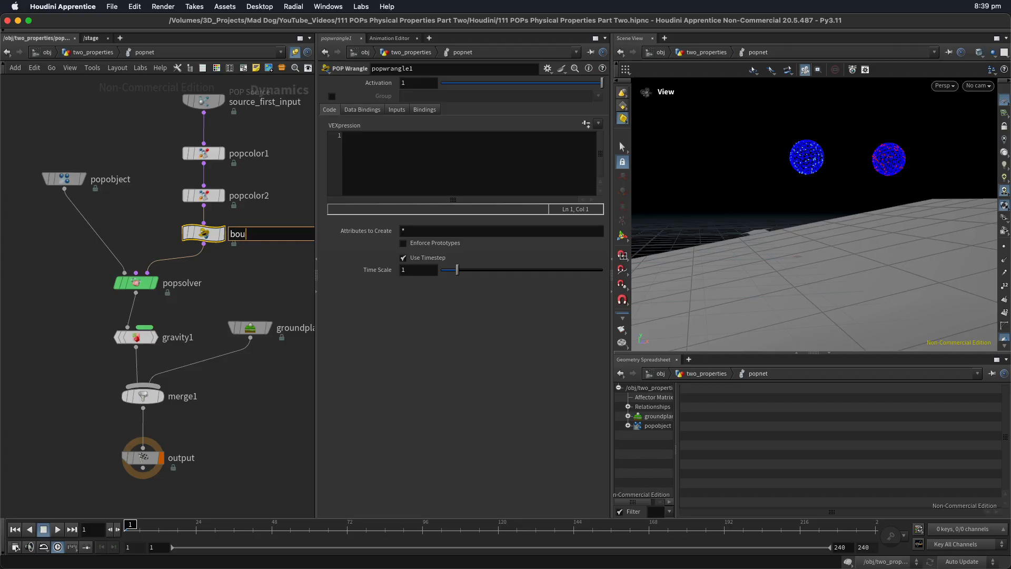
{"action": "type", "text": "nce"}
{"action": "key", "text": "Return"}
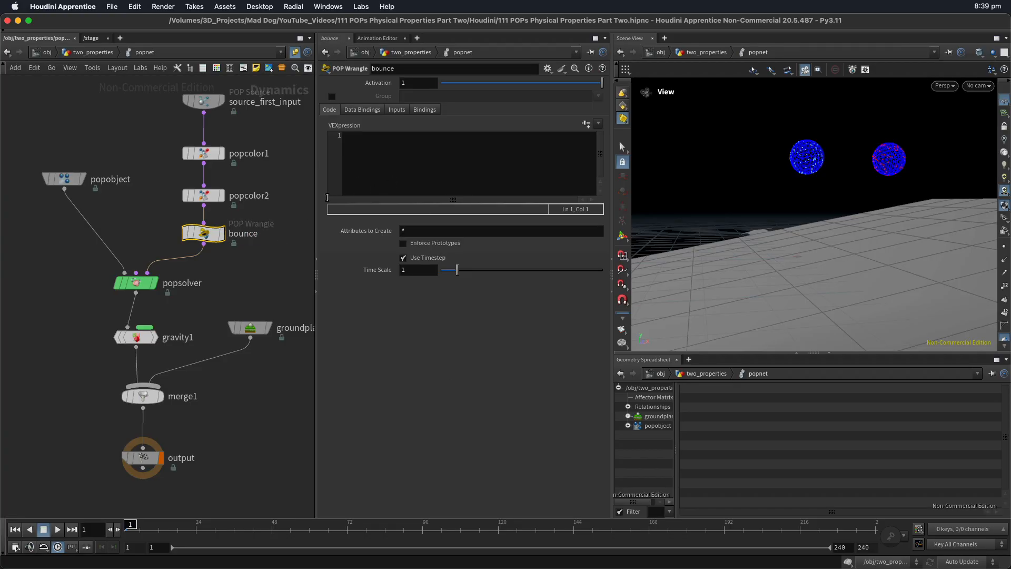
Write the VEX line f@bounce = 2; in the bounce wrangle's expression
{"action": "left_click", "coordinate": [386, 152]}
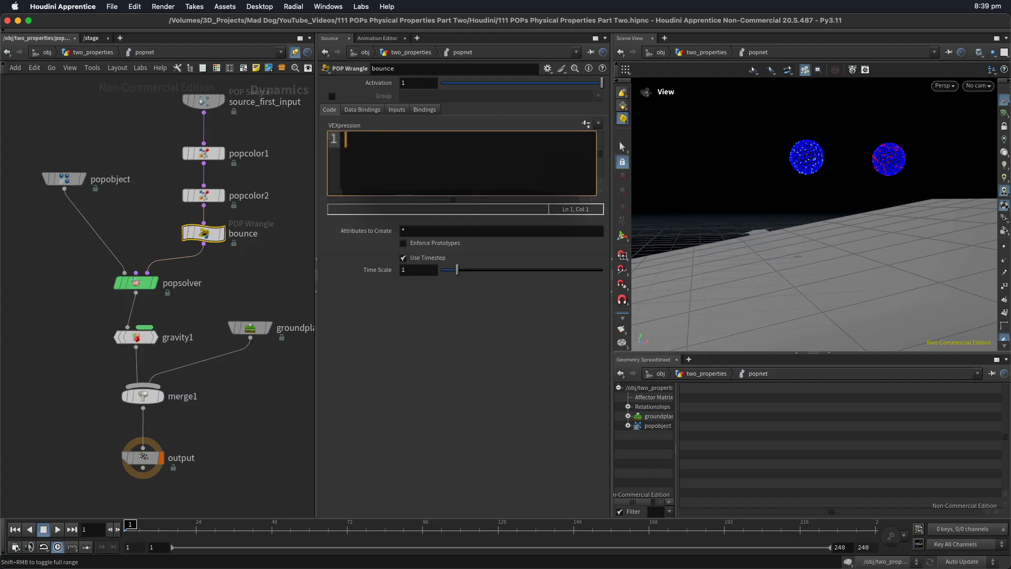
{"action": "type", "text": "f@bounce"}
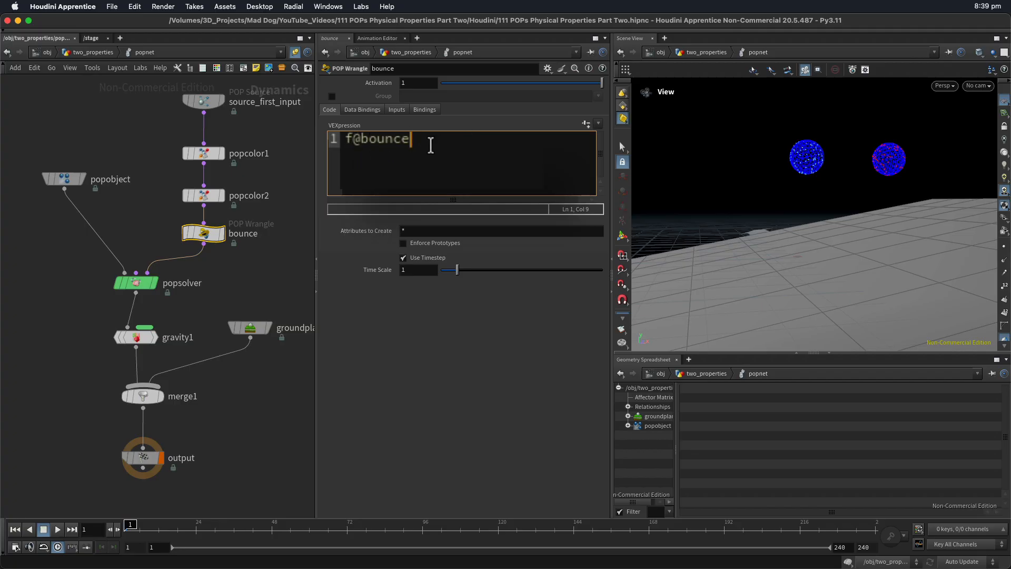
{"action": "double_click", "coordinate": [387, 134]}
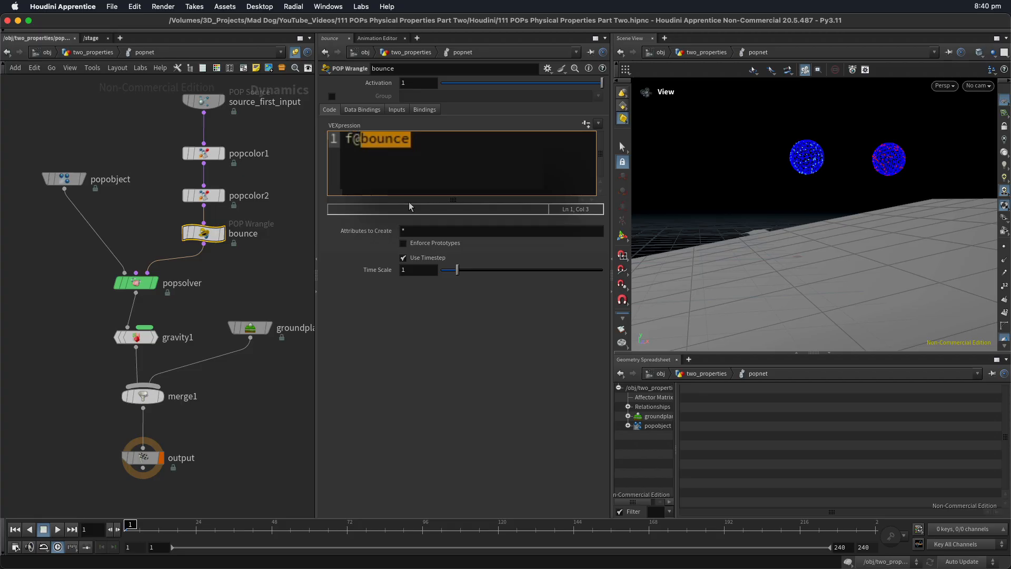
{"action": "left_click", "coordinate": [436, 146]}
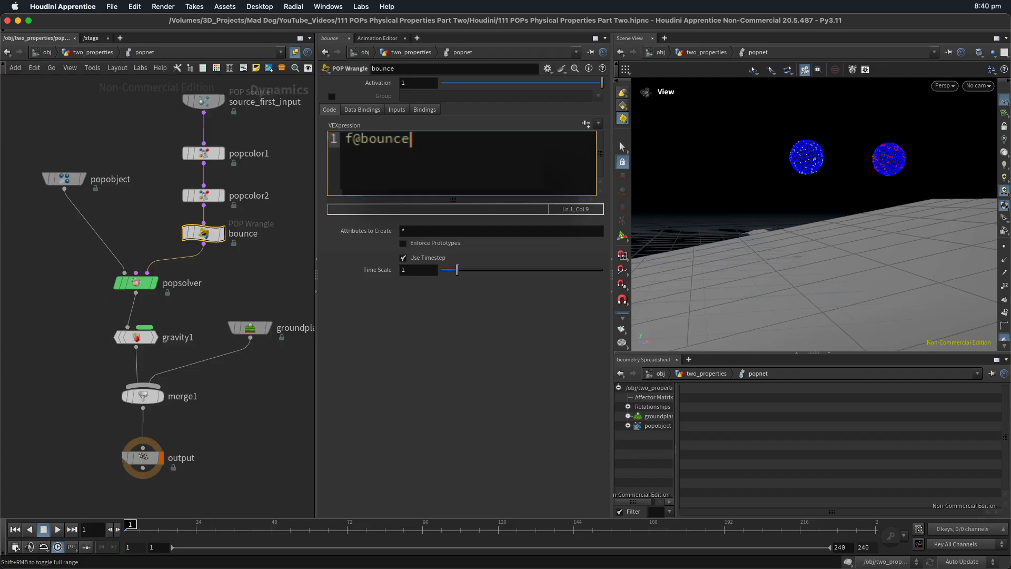
{"action": "type", "text": "= 2;"}
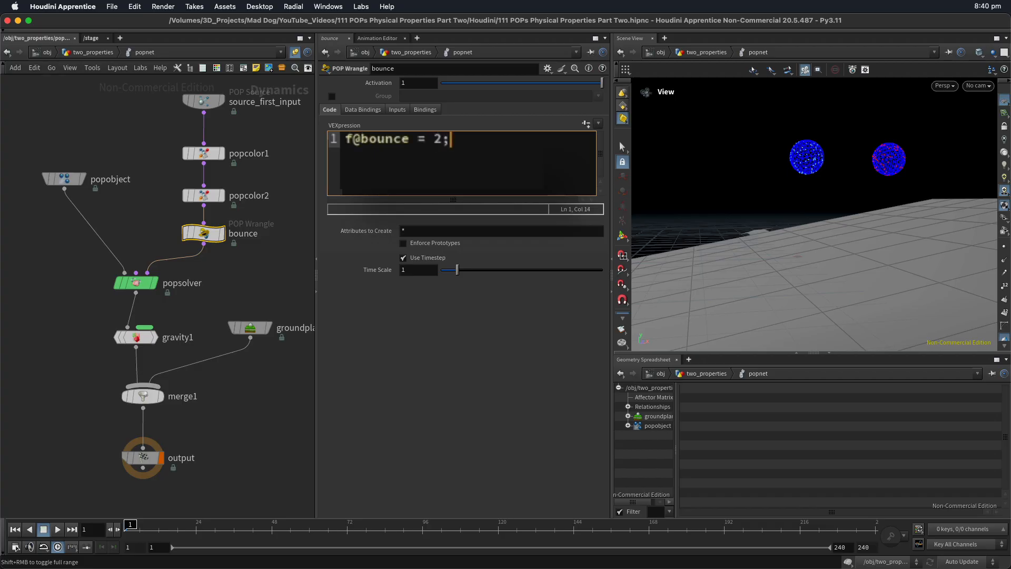
Play the simulation to examine how both particle streams rebound from the ground plane, then return to frame 1
{"action": "left_click_drag", "start_coordinate": [736, 158], "coordinate": [735, 163]}
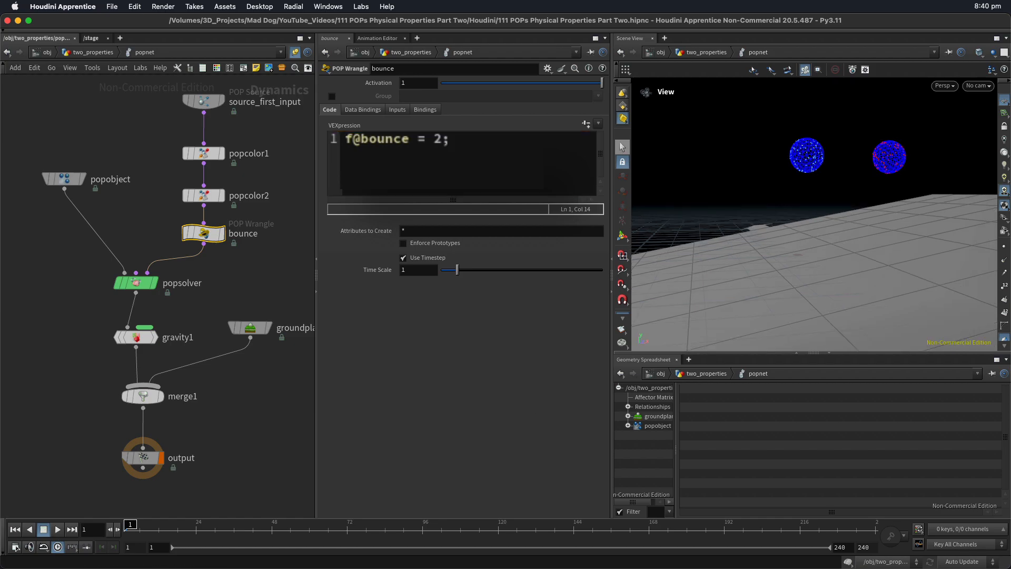
{"action": "key", "text": "Up"}
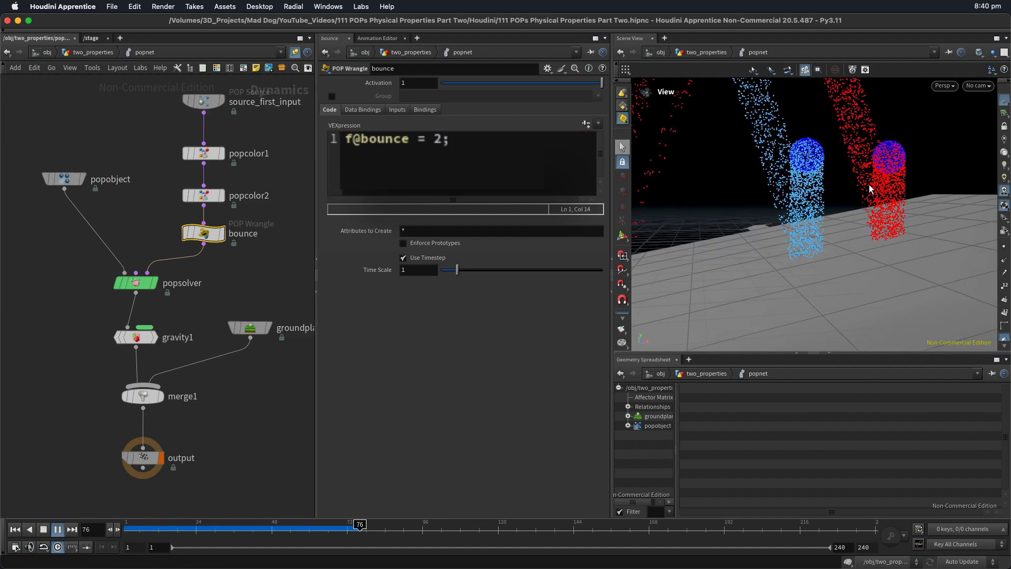
{"action": "right_click_drag", "start_coordinate": [888, 186], "coordinate": [676, 199]}
{"action": "left_click_drag", "start_coordinate": [680, 200], "coordinate": [718, 227]}
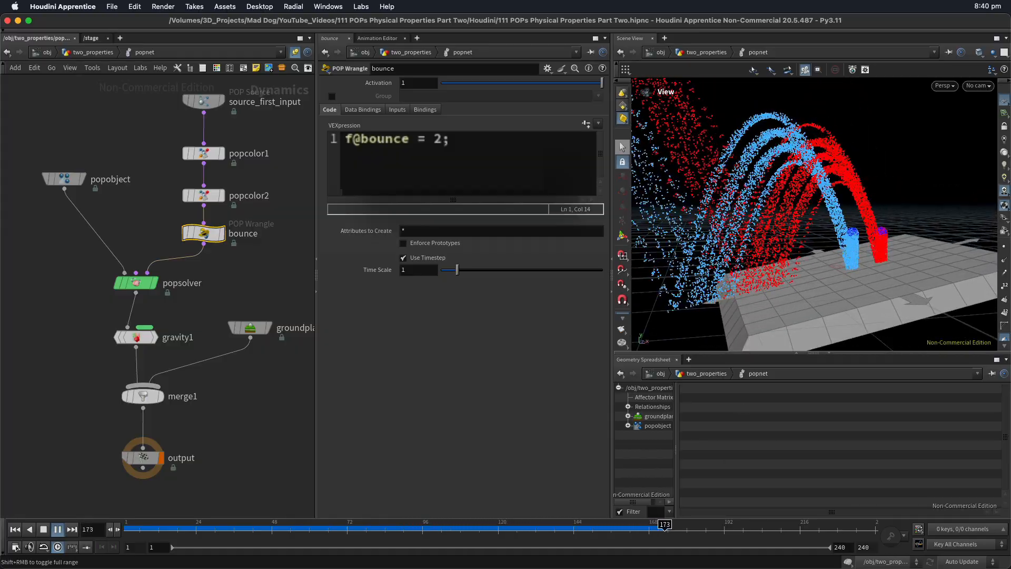
{"action": "key", "text": "ctrl+Up"}
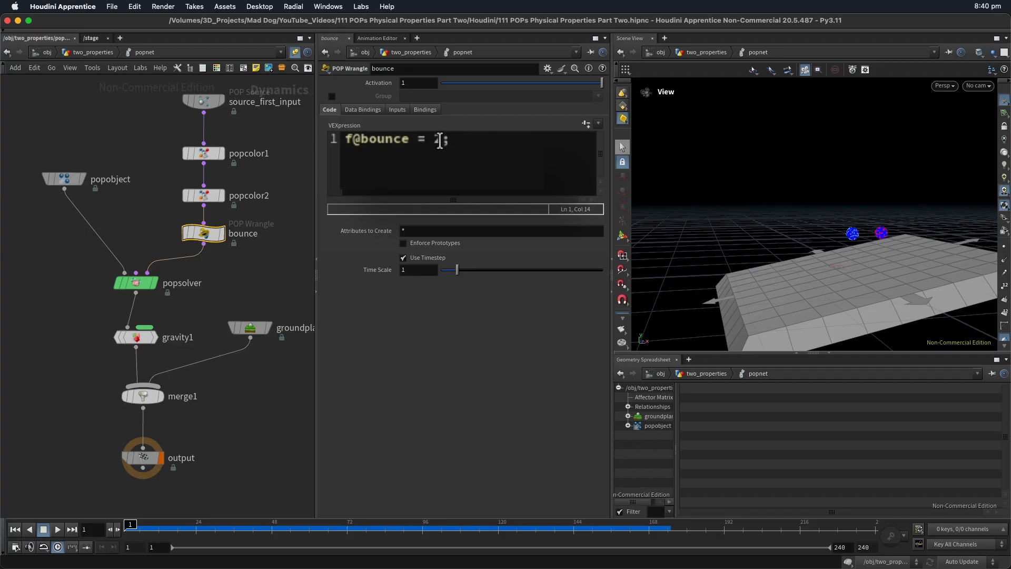
Limit the bounce wrangle to the group grp_box_02, save the scene, and play the simulation to check it, ending at frame 1
{"action": "left_click", "coordinate": [332, 97]}
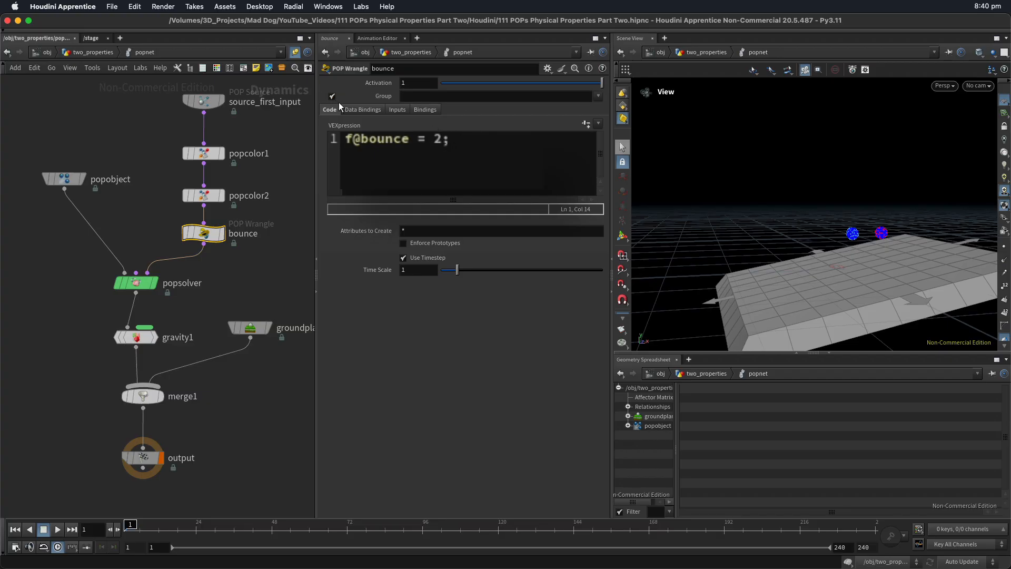
{"action": "left_click", "coordinate": [599, 97]}
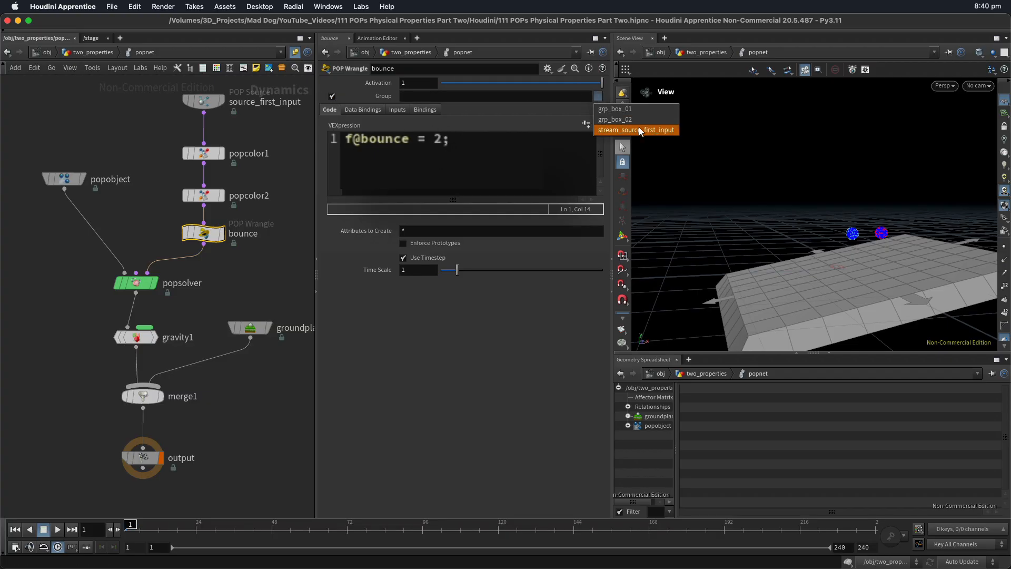
{"action": "left_click", "coordinate": [634, 119]}
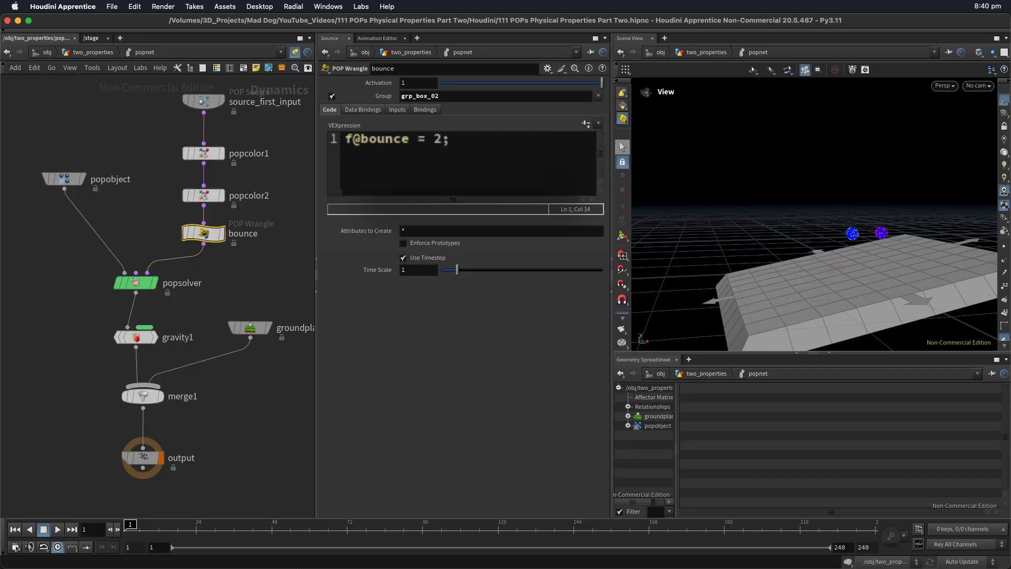
{"action": "key", "text": "ctrl+s"}
{"action": "key", "text": "Up"}
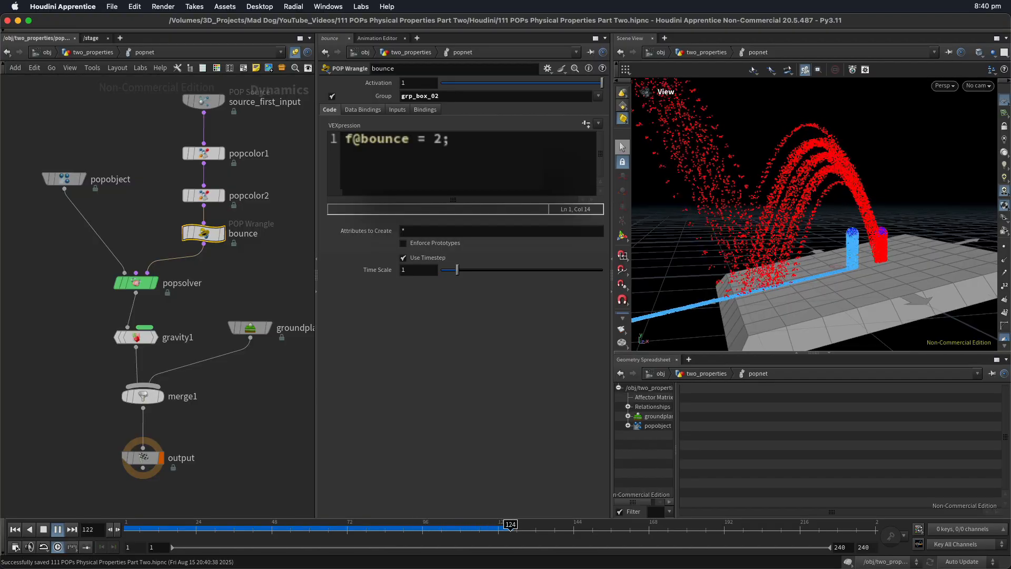
{"action": "key", "text": "ctrl+Up"}
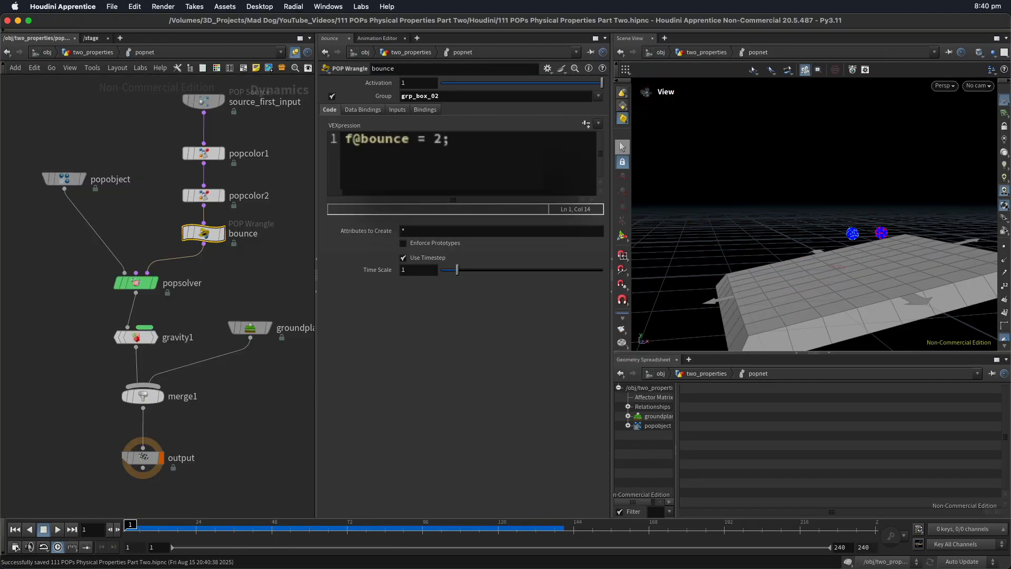
Set the wrangle's f@bounce value to 1, save, and play the simulation to check the red stream's rebound, ending at frame 1
{"action": "left_click", "coordinate": [420, 166]}
{"action": "type", "text": "1"}
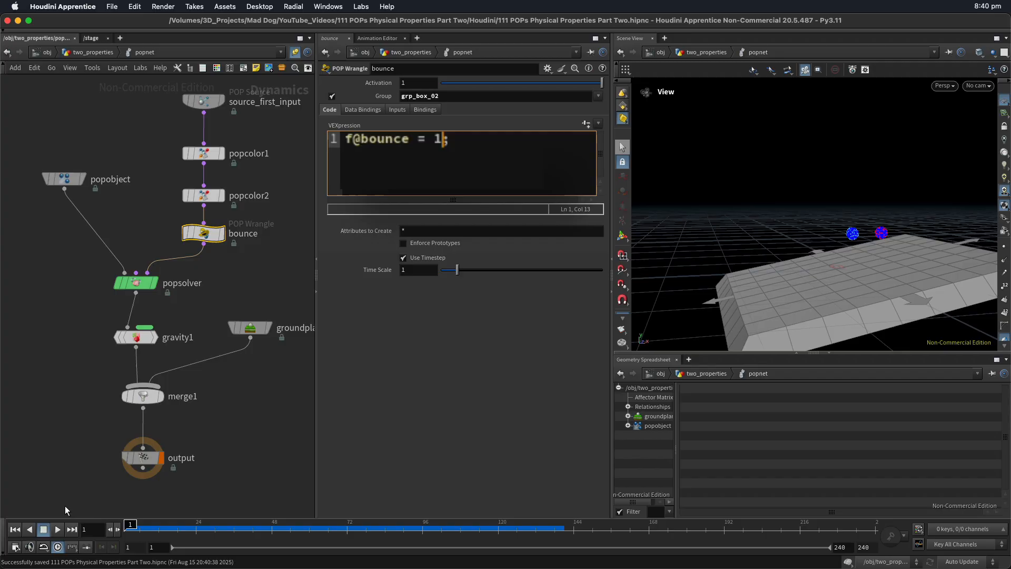
{"action": "key", "text": "ctrl+s"}
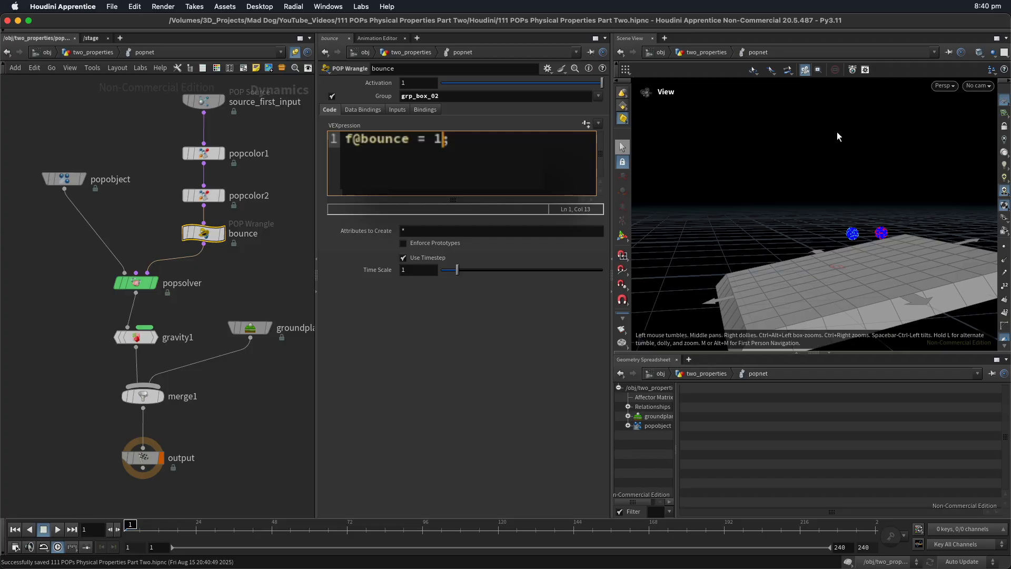
{"action": "key", "text": "Up"}
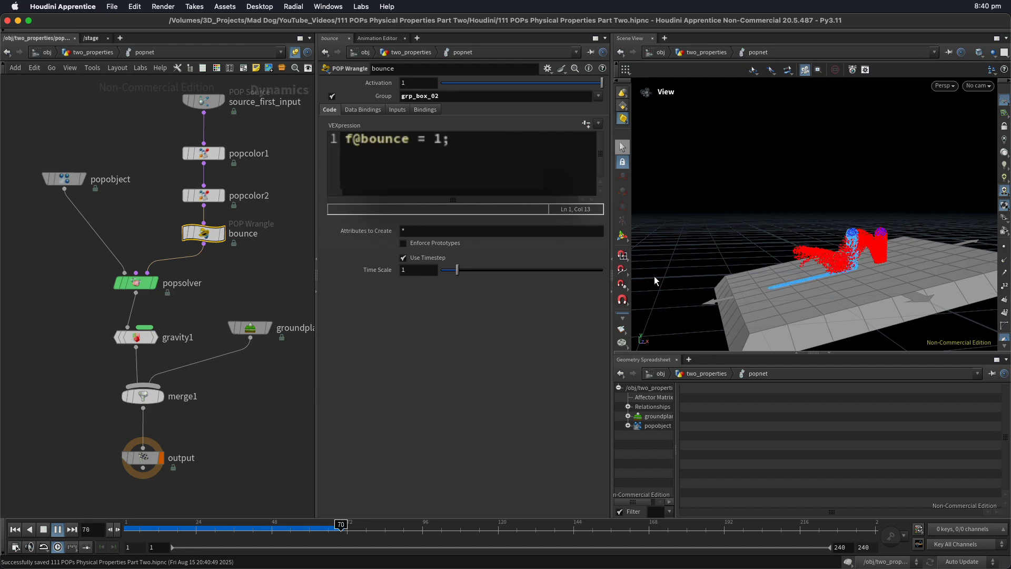
{"action": "scroll", "coordinate": [801, 289], "scroll_direction": "up", "scroll_amount": 3}
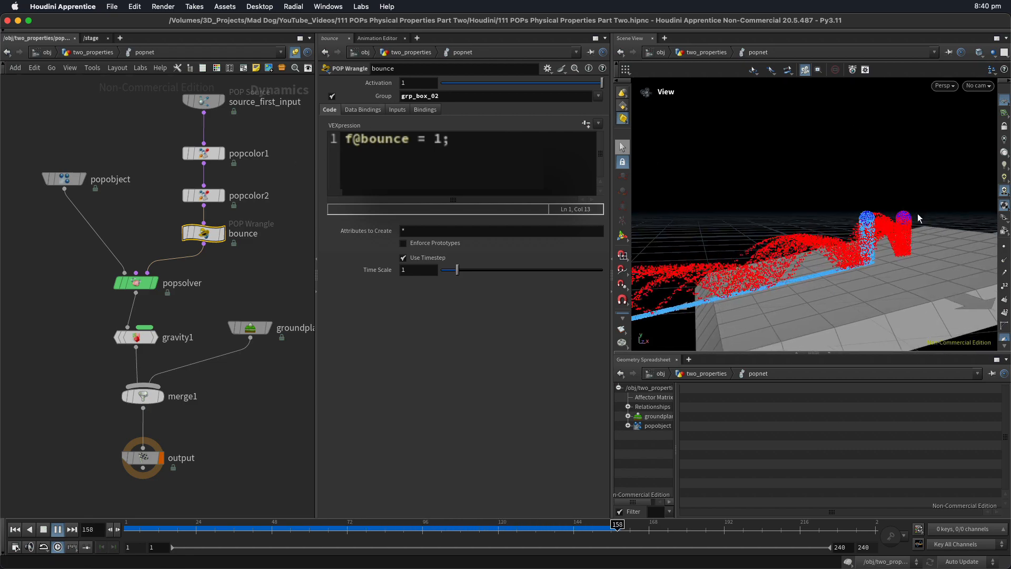
{"action": "key", "text": "ctrl+Up"}
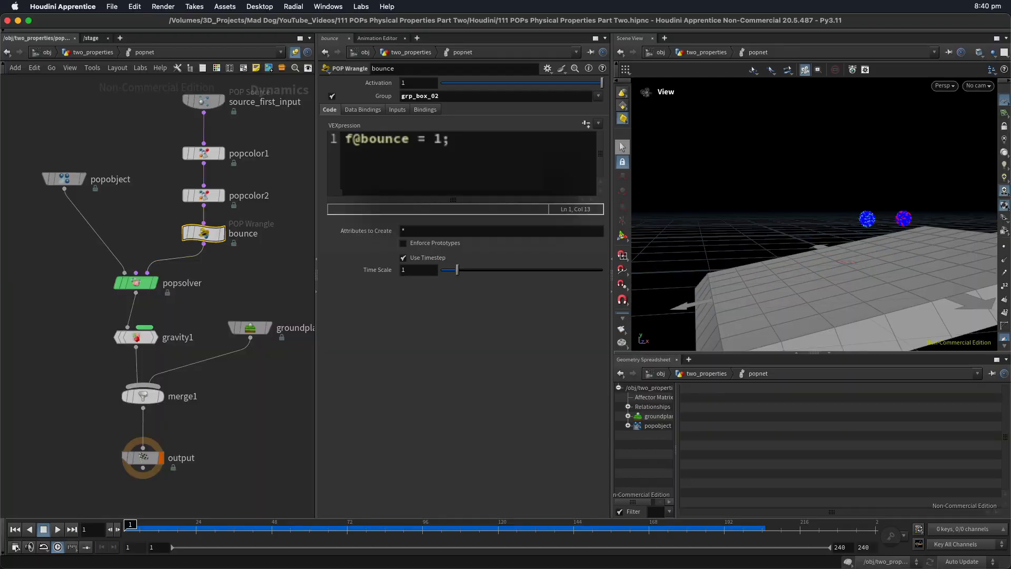
{"action": "key", "text": "super+s"}
Add the velocity line v@v = set(-4, 6, 0); below the bounce line in the wrangle's code and save the scene
{"action": "right_click_drag", "start_coordinate": [853, 219], "coordinate": [874, 150], "text": "alt"}
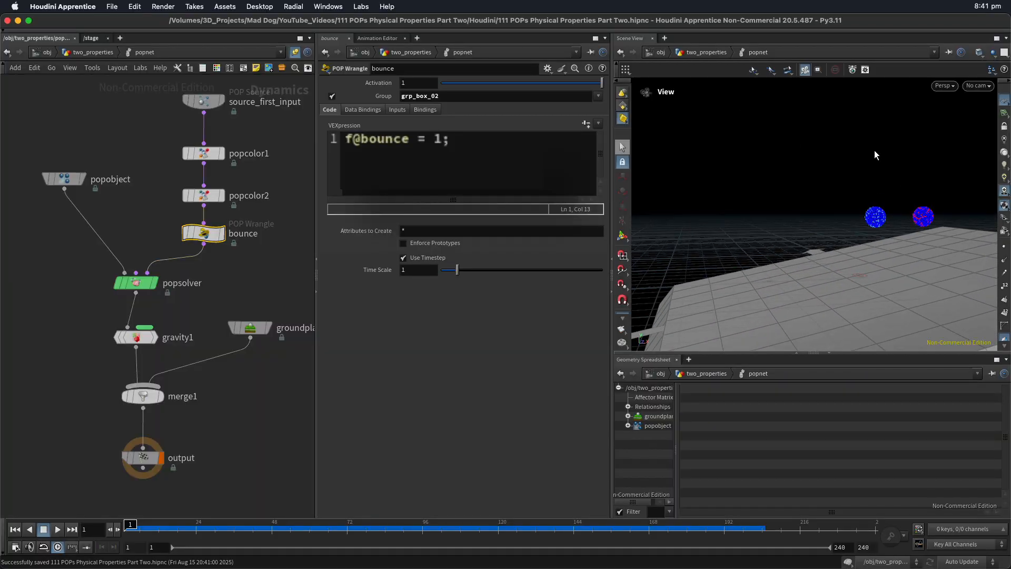
{"action": "left_click_drag", "start_coordinate": [834, 138], "coordinate": [726, 252], "text": "alt"}
{"action": "left_click", "coordinate": [471, 157]}
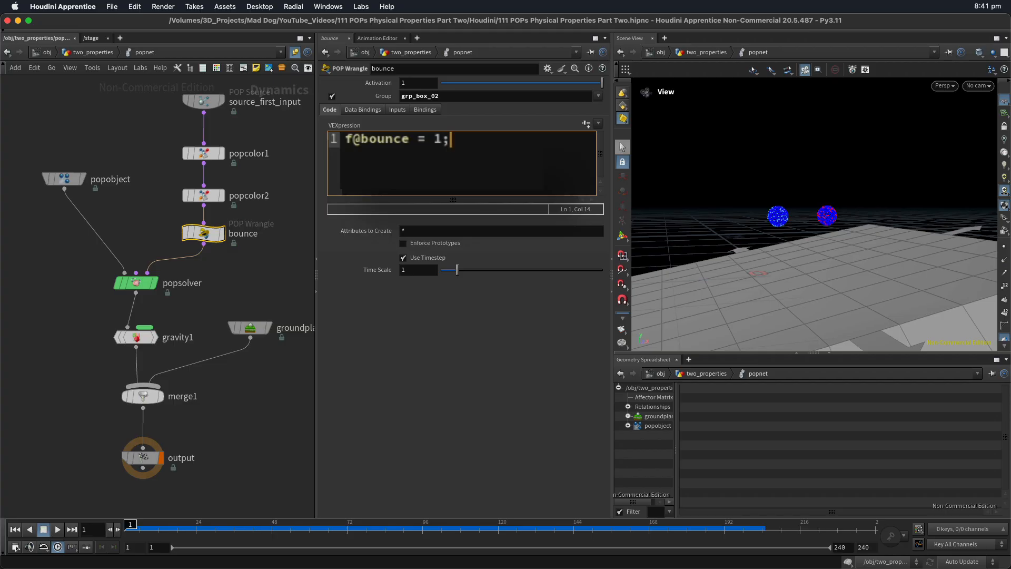
{"action": "key", "text": "Return"}
{"action": "key", "text": "Return"}
{"action": "type", "text": "v"}
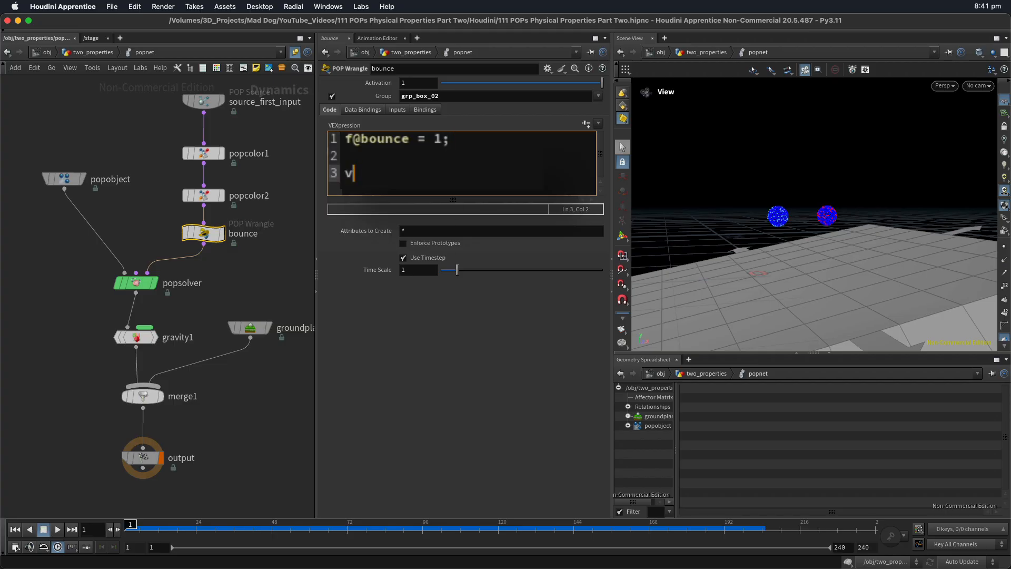
{"action": "type", "text": "@v"}
{"action": "type", "text": "= set"}
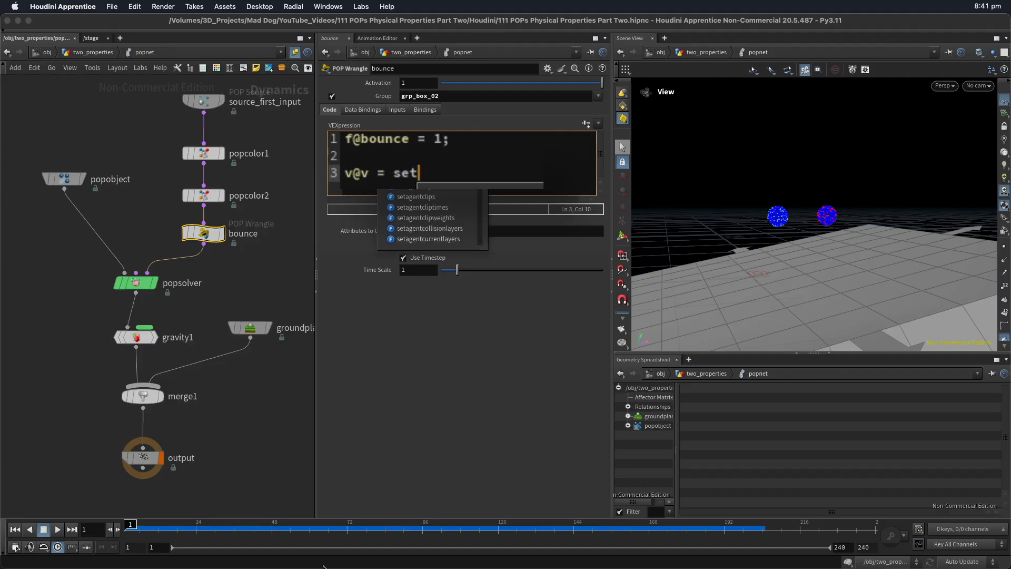
{"action": "type", "text": "("}
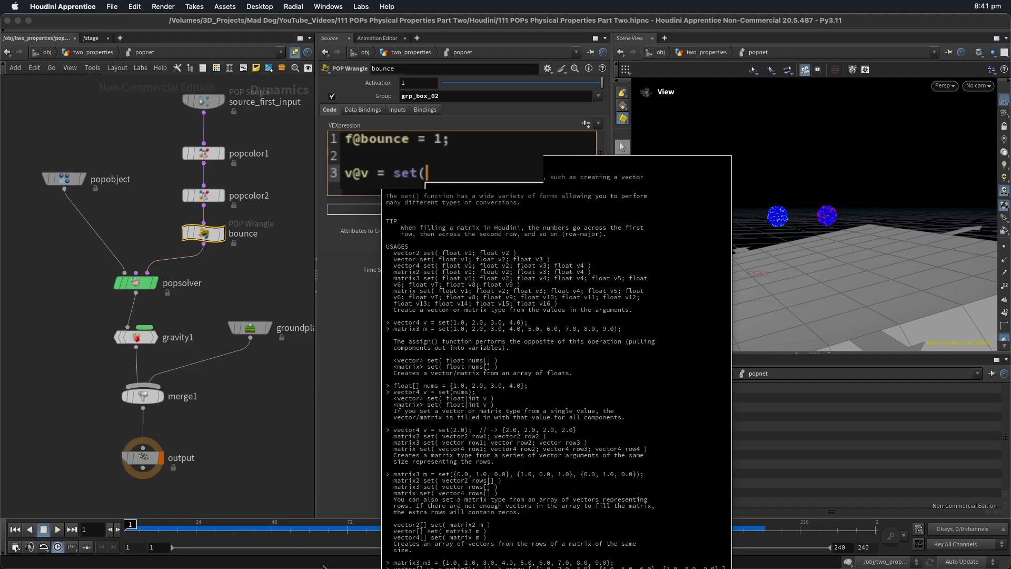
{"action": "type", "text": "0"}
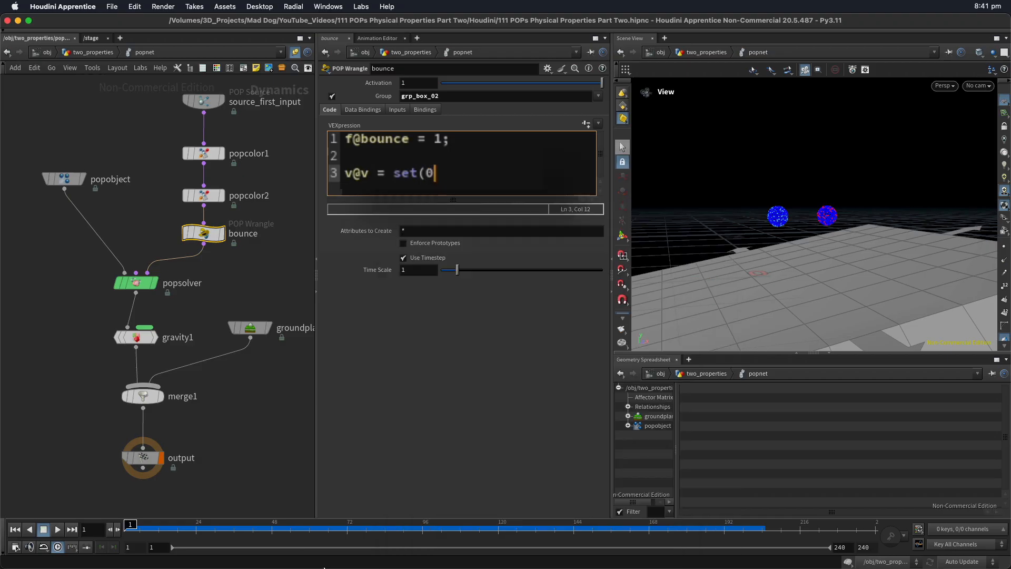
{"action": "key", "text": "BackSpace"}
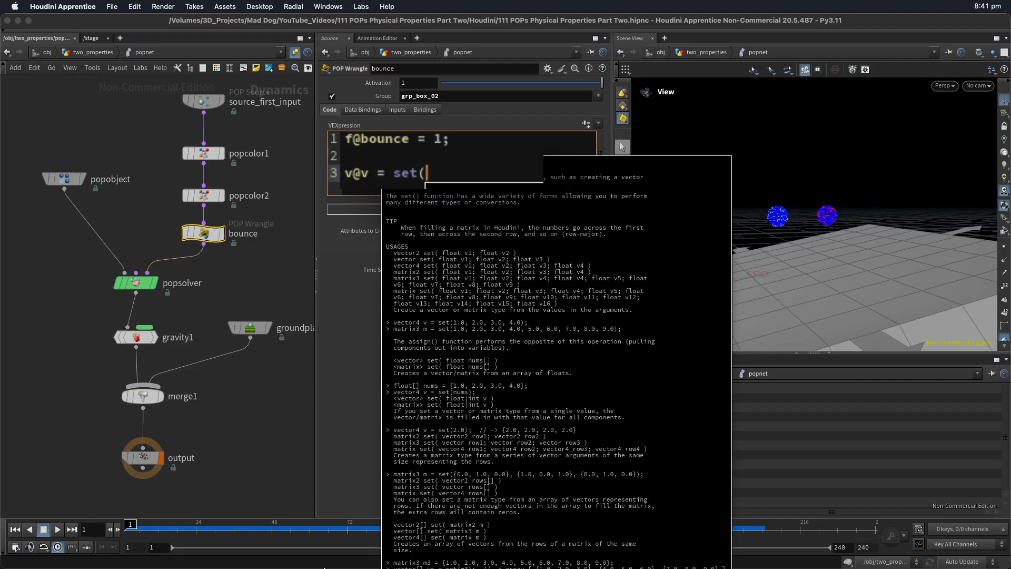
{"action": "type", "text": "-4, "}
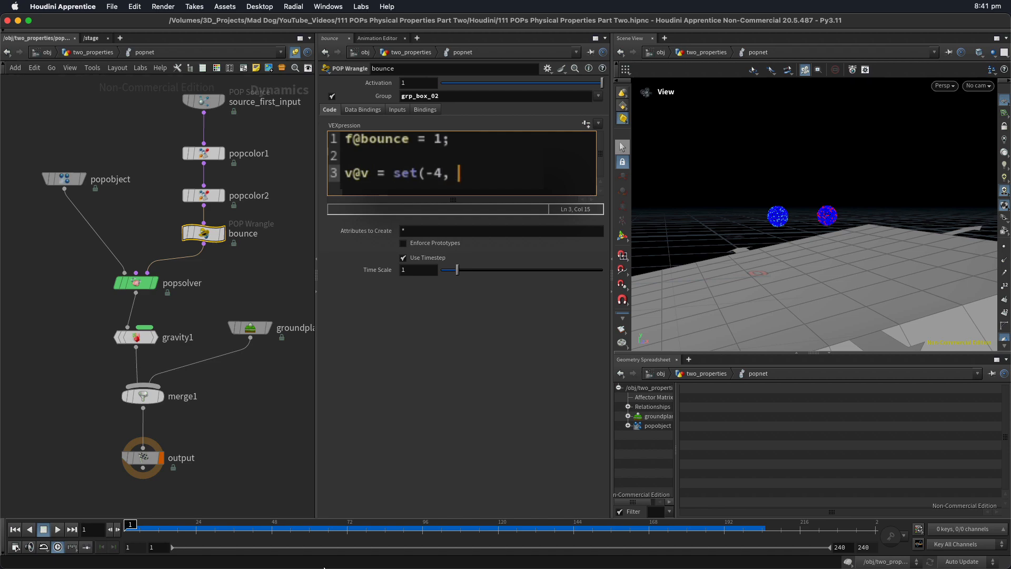
{"action": "type", "text": "6, 0);"}
{"action": "key", "text": "ctrl+s"}
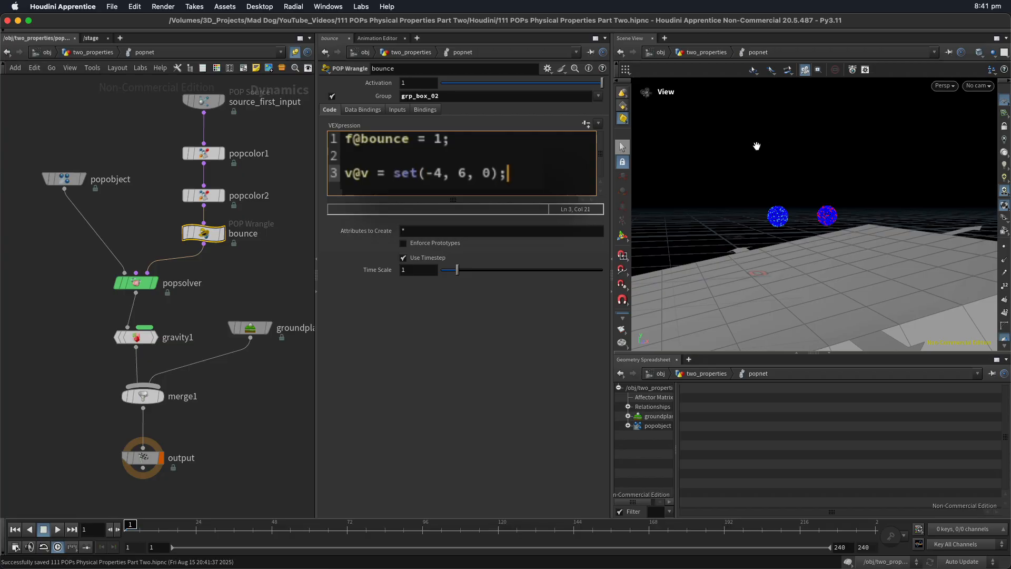
Play the simulation and examine the red stream's path from several angles, ending at frame 1
{"action": "key", "text": "Up"}
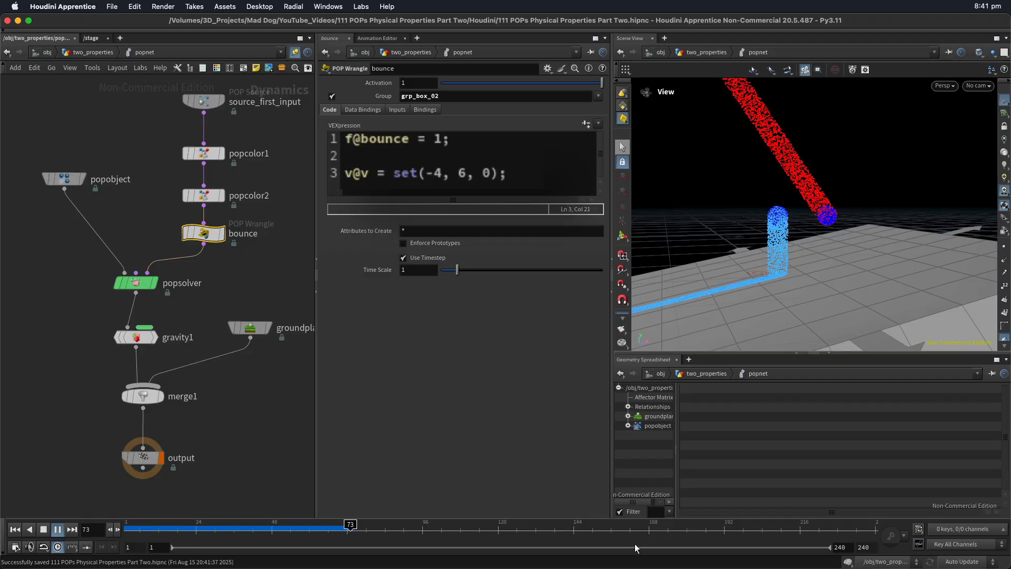
{"action": "right_click_drag", "start_coordinate": [854, 142], "coordinate": [718, 124]}
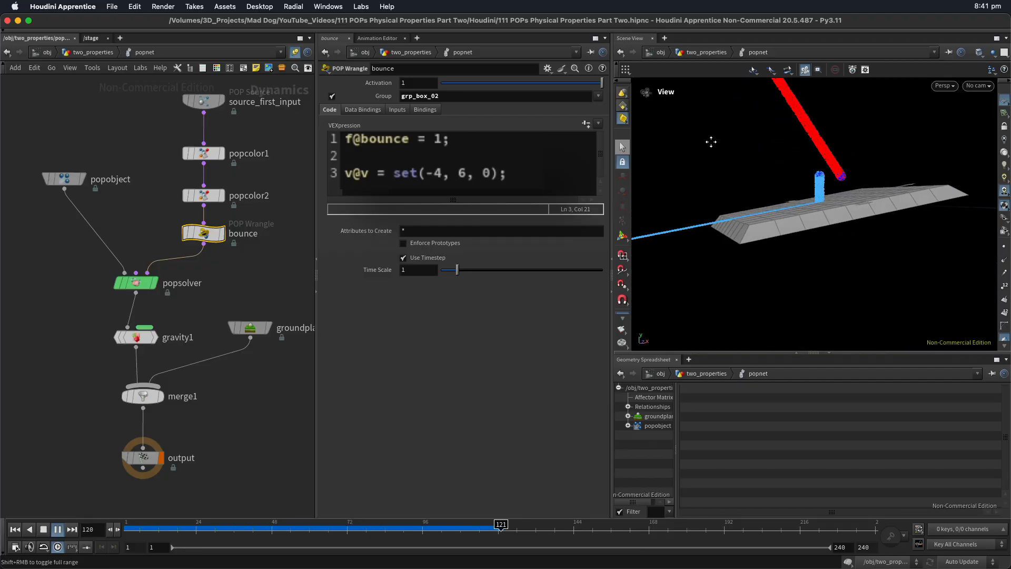
{"action": "left_click_drag", "start_coordinate": [653, 144], "coordinate": [805, 166]}
{"action": "left_click_drag", "start_coordinate": [741, 168], "coordinate": [766, 168]}
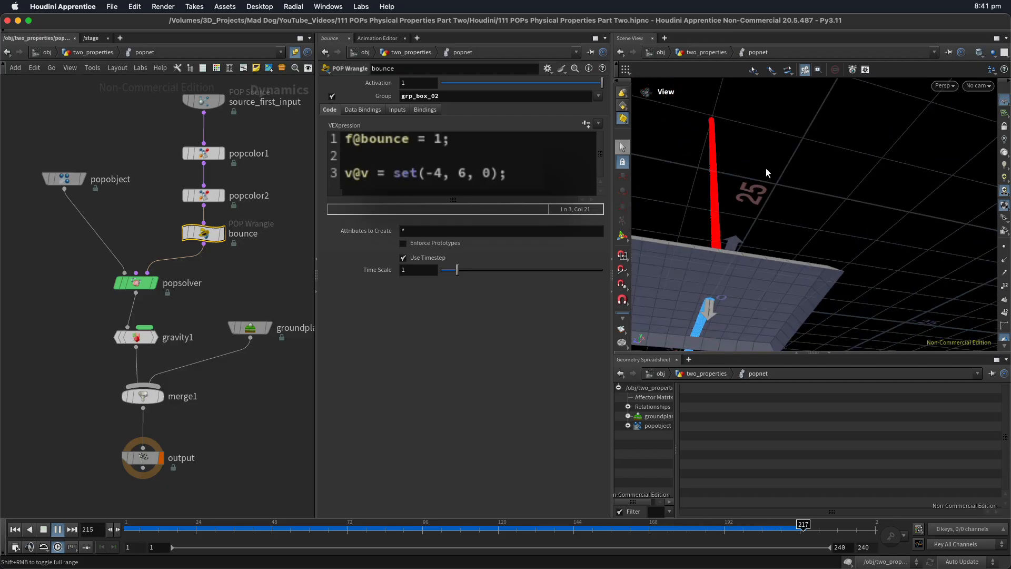
{"action": "left_click_drag", "start_coordinate": [670, 169], "coordinate": [781, 153]}
{"action": "scroll", "coordinate": [747, 211], "scroll_direction": "up", "scroll_amount": 2}
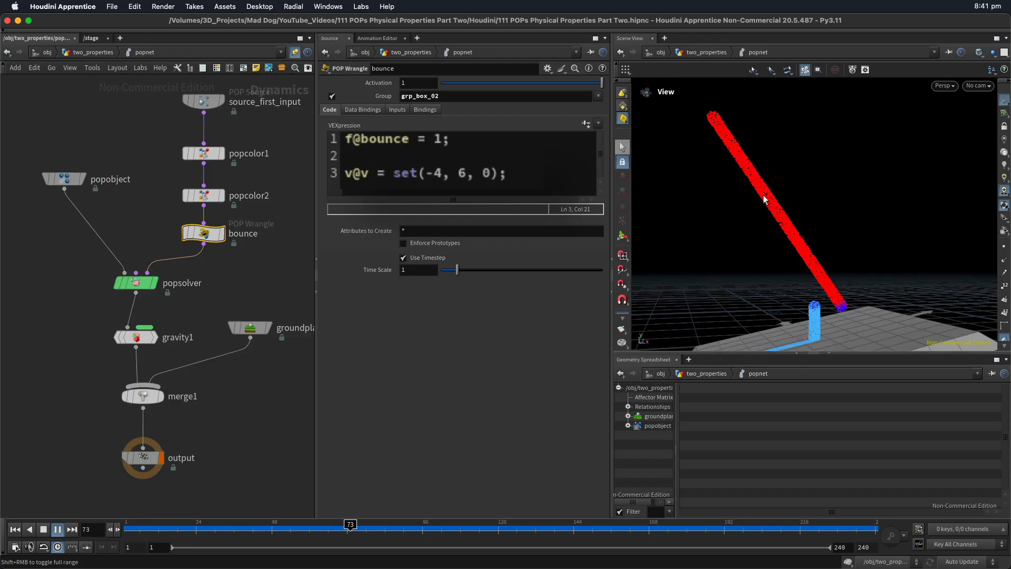
{"action": "right_click_drag", "start_coordinate": [829, 164], "coordinate": [742, 163], "text": "alt"}
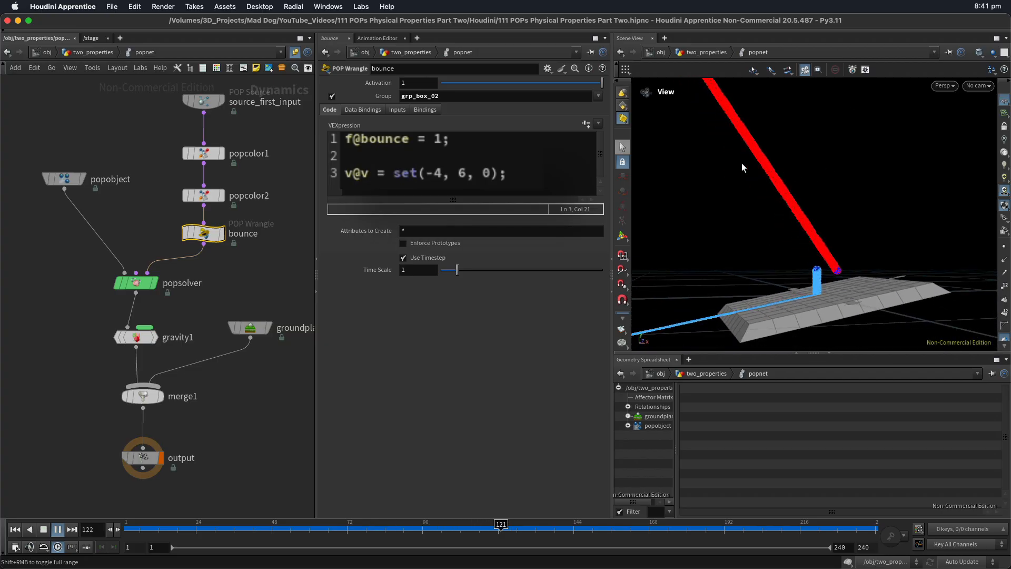
{"action": "left_click_drag", "start_coordinate": [742, 163], "coordinate": [705, 176], "text": "alt"}
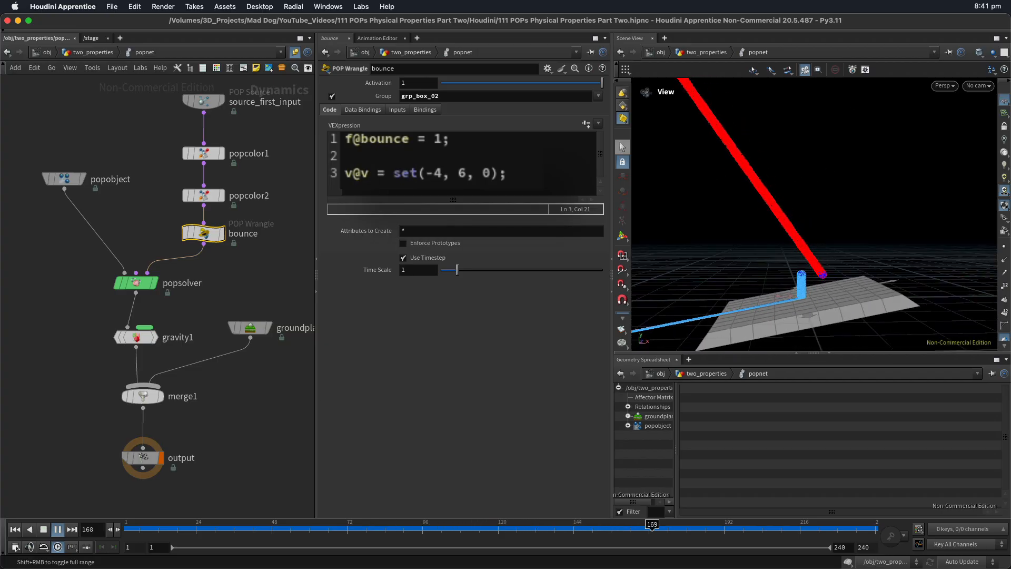
{"action": "key", "text": "ctrl+Up"}
Comment out the v@v velocity line in the bounce wrangle, play the simulation to check it, and save at frame 1
{"action": "left_click", "coordinate": [342, 173]}
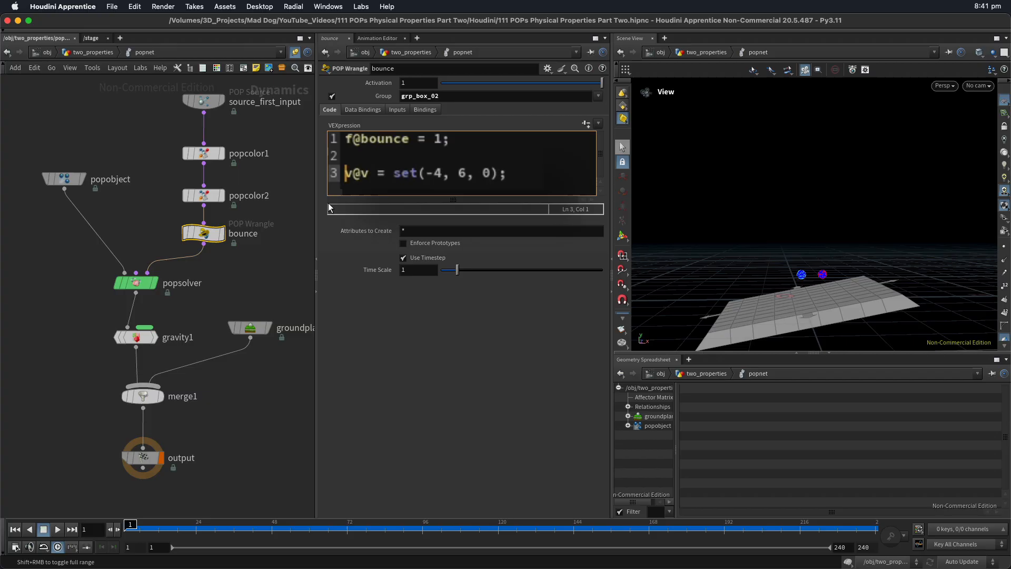
{"action": "type", "text": "//"}
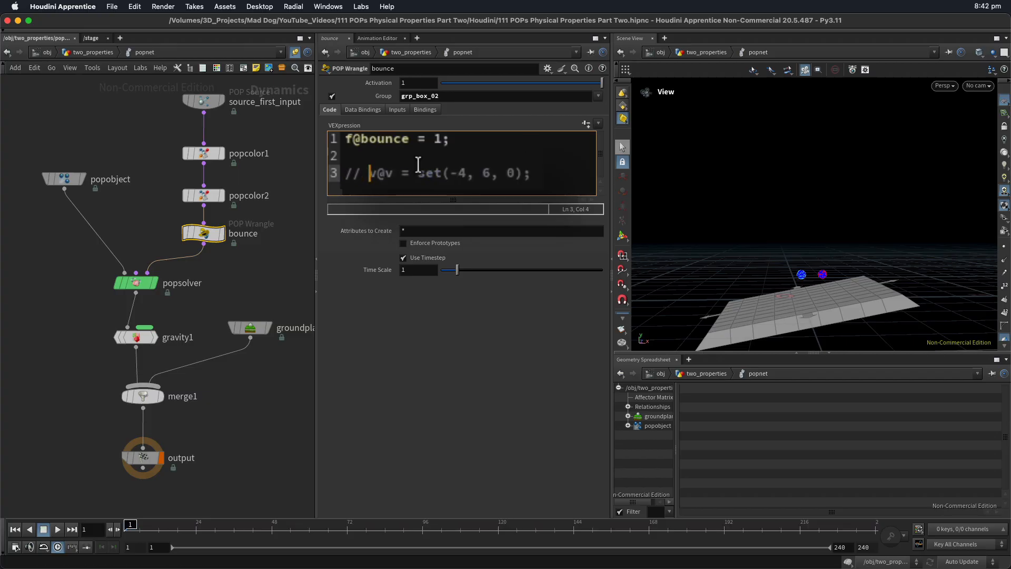
{"action": "left_click_drag", "start_coordinate": [772, 162], "coordinate": [771, 169], "text": "alt"}
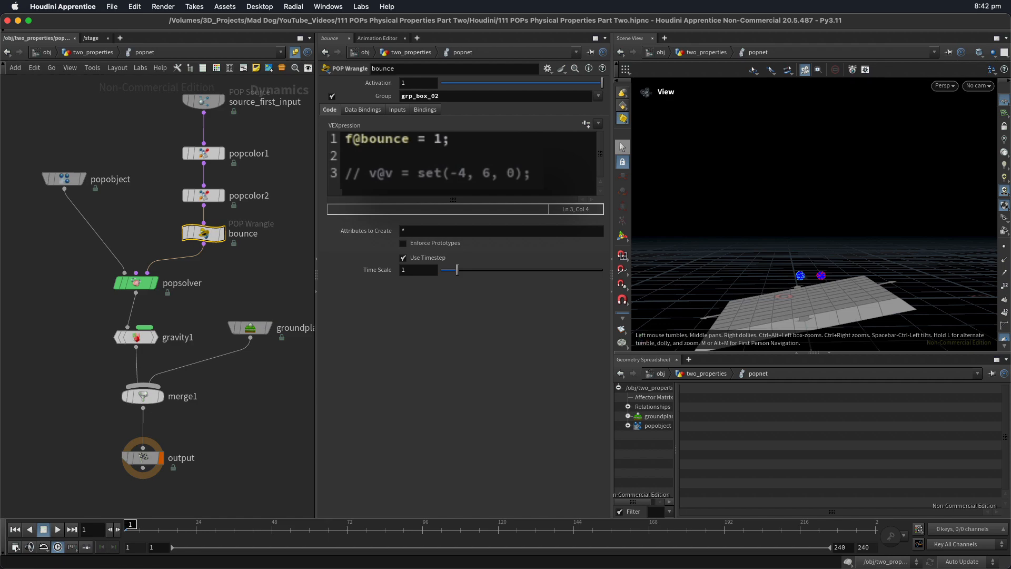
{"action": "key", "text": "Up"}
{"action": "right_click_drag", "start_coordinate": [819, 269], "coordinate": [817, 284], "text": "alt"}
{"action": "middle_click_drag", "start_coordinate": [817, 285], "coordinate": [829, 272], "text": "alt"}
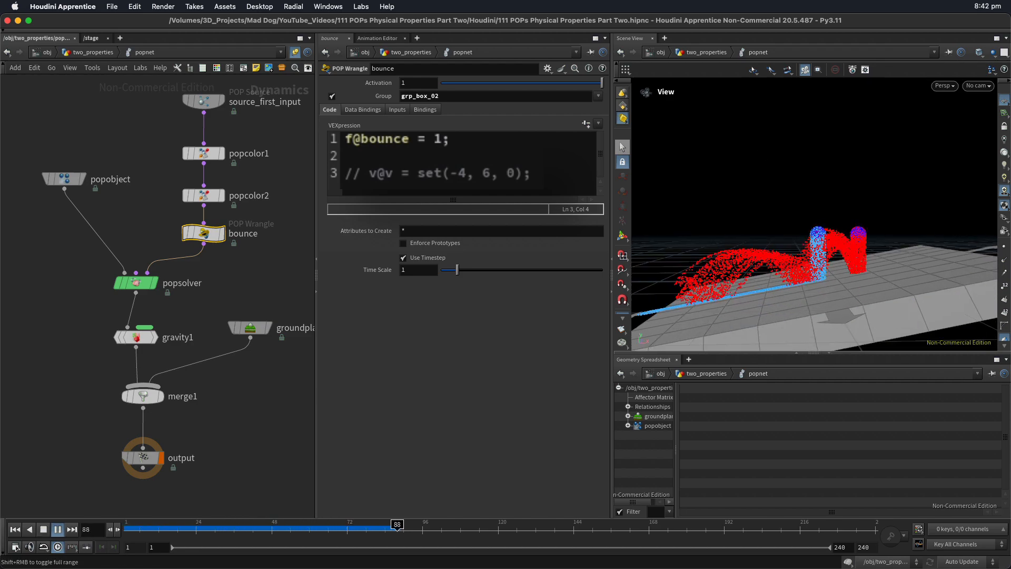
{"action": "key", "text": "ctrl+Up"}
{"action": "key", "text": "super+s"}
In the two_properties network, insert an Attribute Wrangle between transform2 and group2 and align it with that branch
{"action": "left_click", "coordinate": [82, 126]}
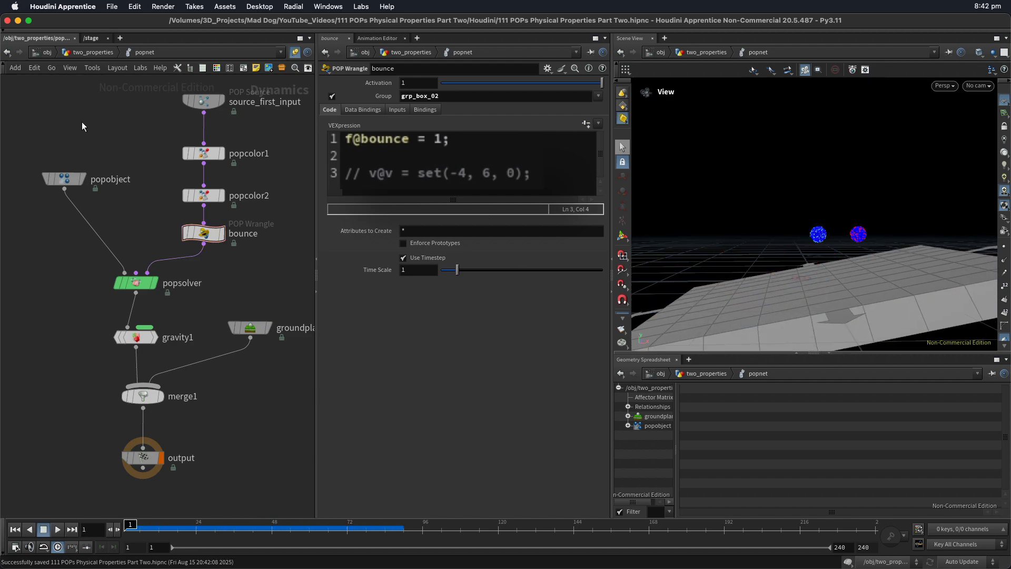
{"action": "left_click", "coordinate": [93, 53]}
{"action": "left_click_drag", "start_coordinate": [173, 128], "coordinate": [218, 167]}
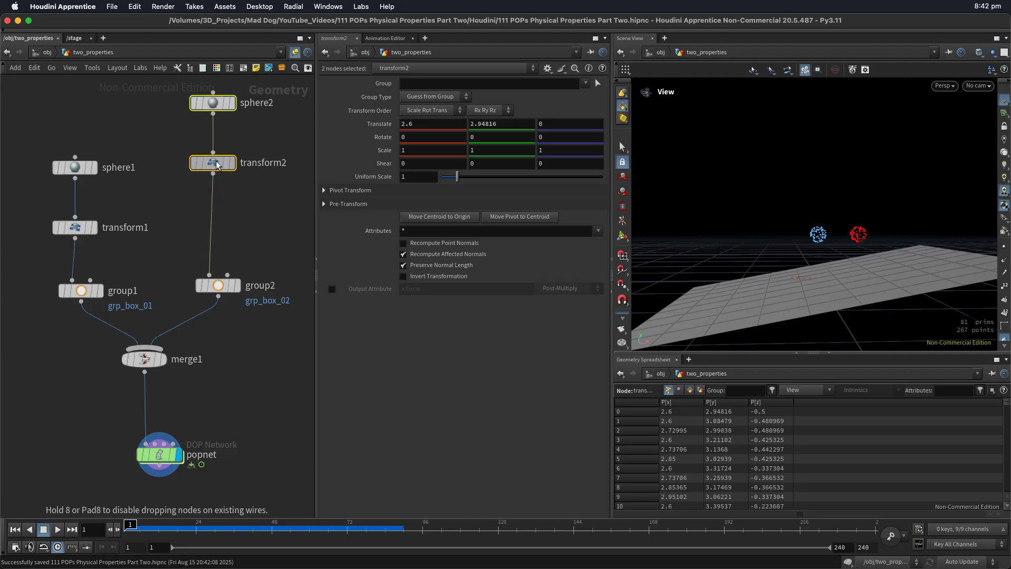
{"action": "left_click", "coordinate": [229, 248]}
{"action": "key", "text": "Tab"}
{"action": "type", "text": "w"}
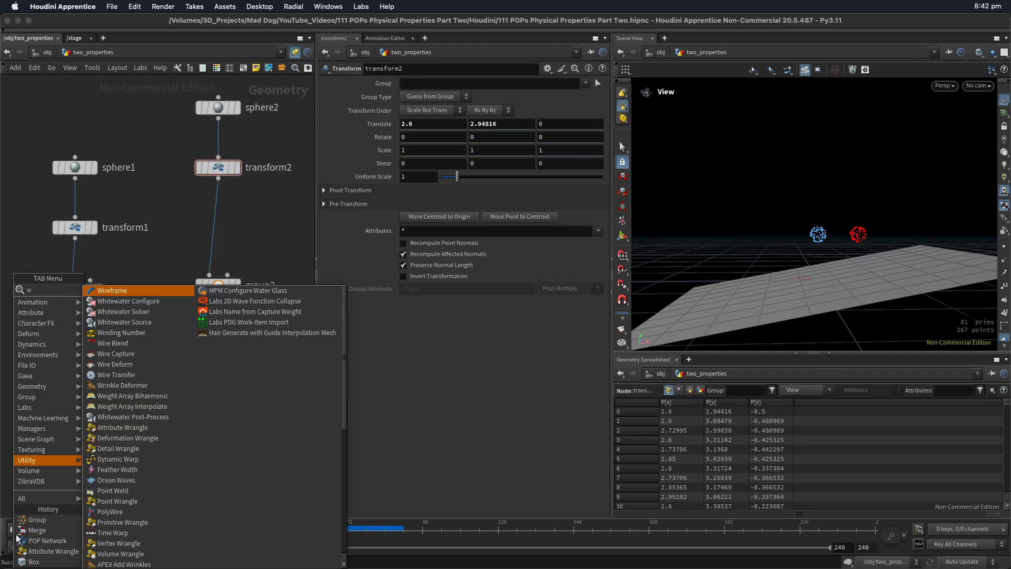
{"action": "type", "text": "ra"}
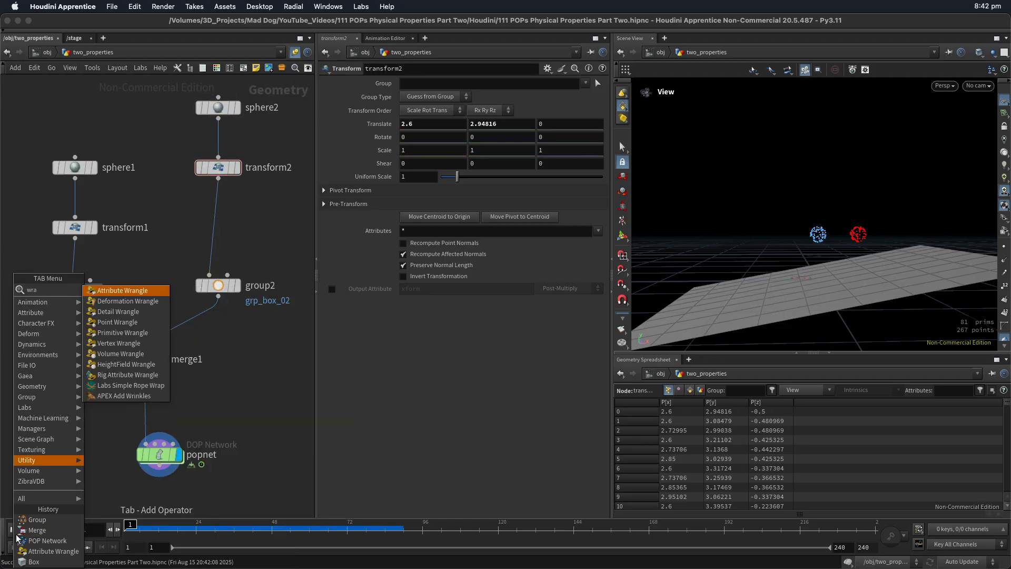
{"action": "key", "text": "Return"}
{"action": "left_click", "coordinate": [232, 220]}
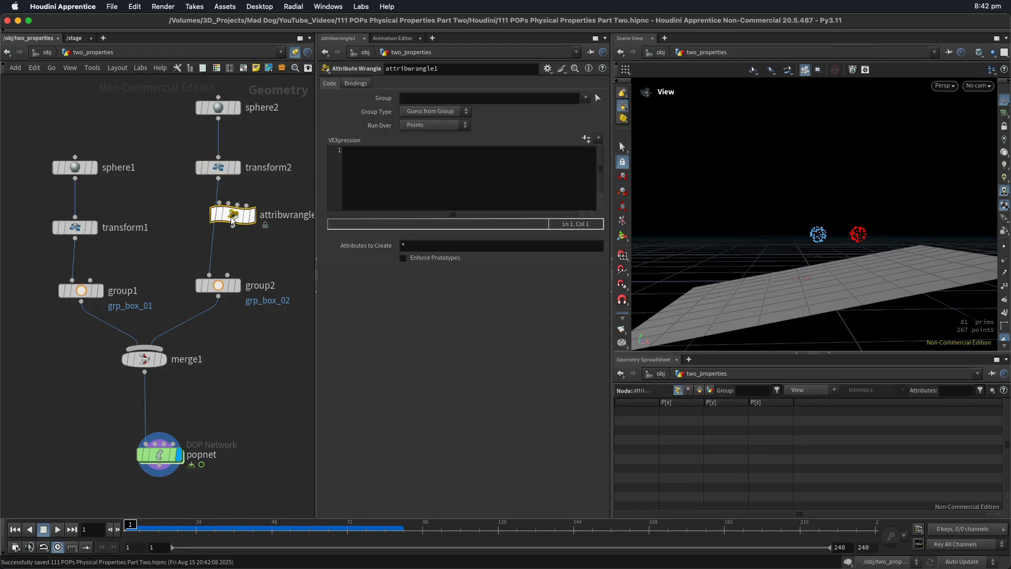
{"action": "left_click_drag", "start_coordinate": [232, 220], "coordinate": [221, 218]}
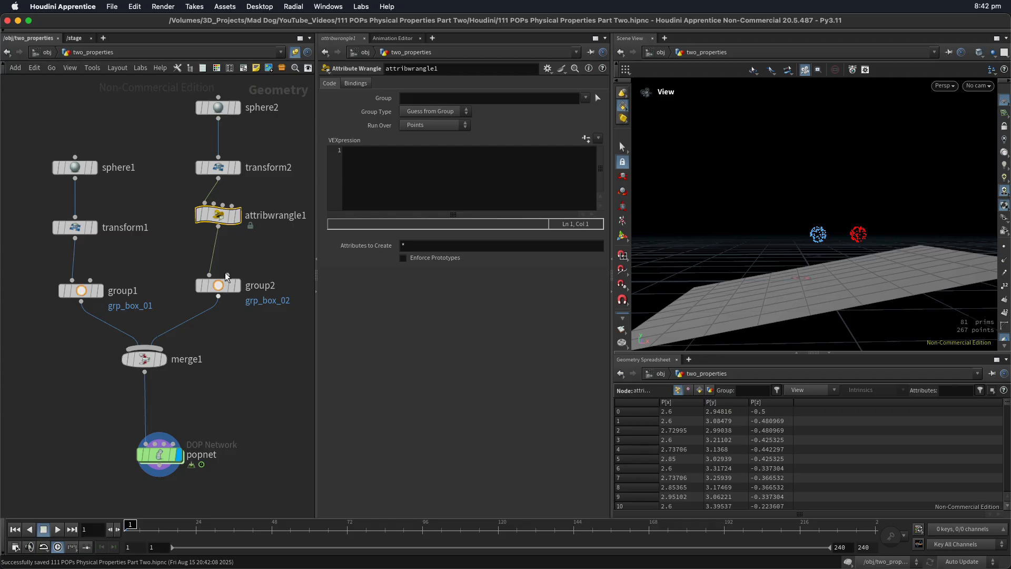
Enter v@v = set(-4, 6, 4); as the new attribute wrangle's code and save the scene
{"action": "left_click", "coordinate": [423, 171]}
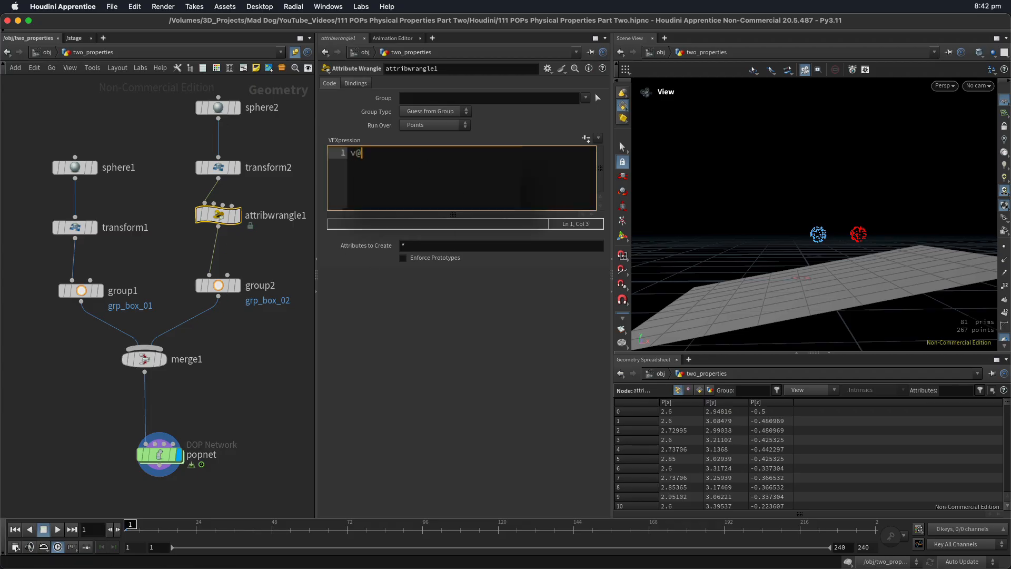
{"action": "type", "text": "v@v = set(-4, 6, 4);"}
{"action": "key", "text": "ctrl+Return"}
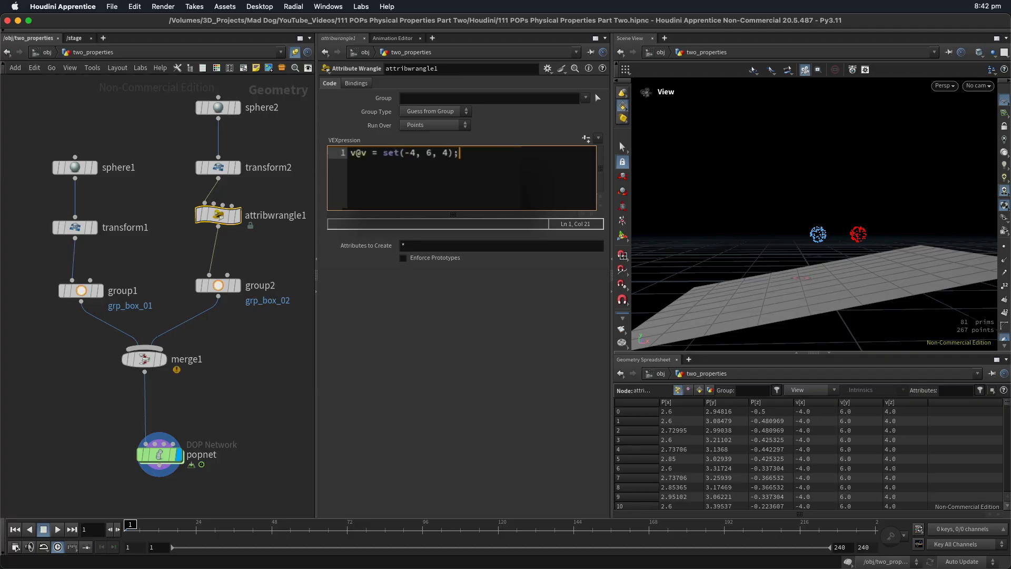
{"action": "key", "text": "ctrl+s"}
Play the simulation to check whether the wrangle's velocity affects the red stream, ending at frame 1
{"action": "key", "text": "Up"}
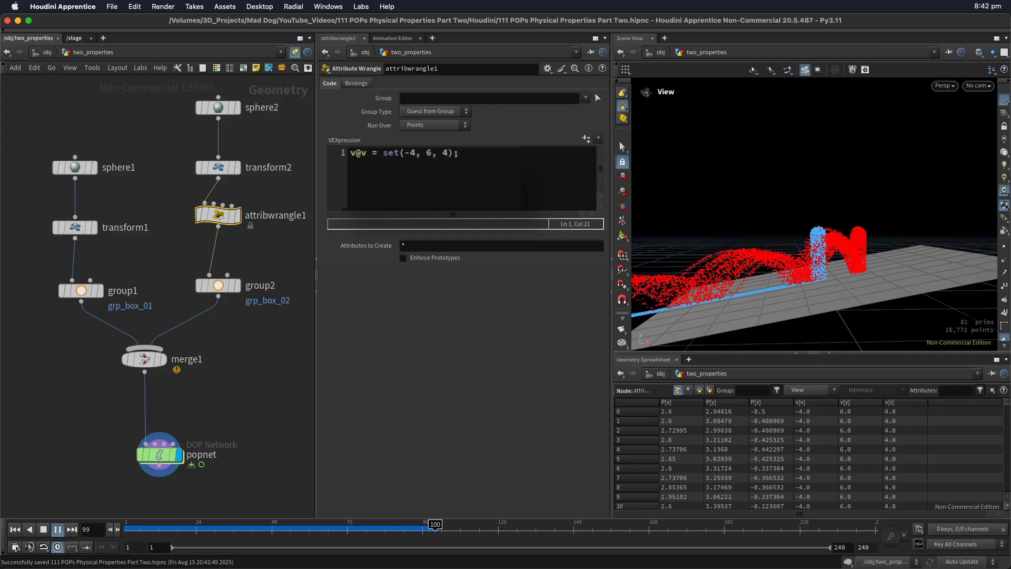
{"action": "left_click_drag", "start_coordinate": [710, 152], "coordinate": [743, 154]}
{"action": "left_click", "coordinate": [15, 529]}
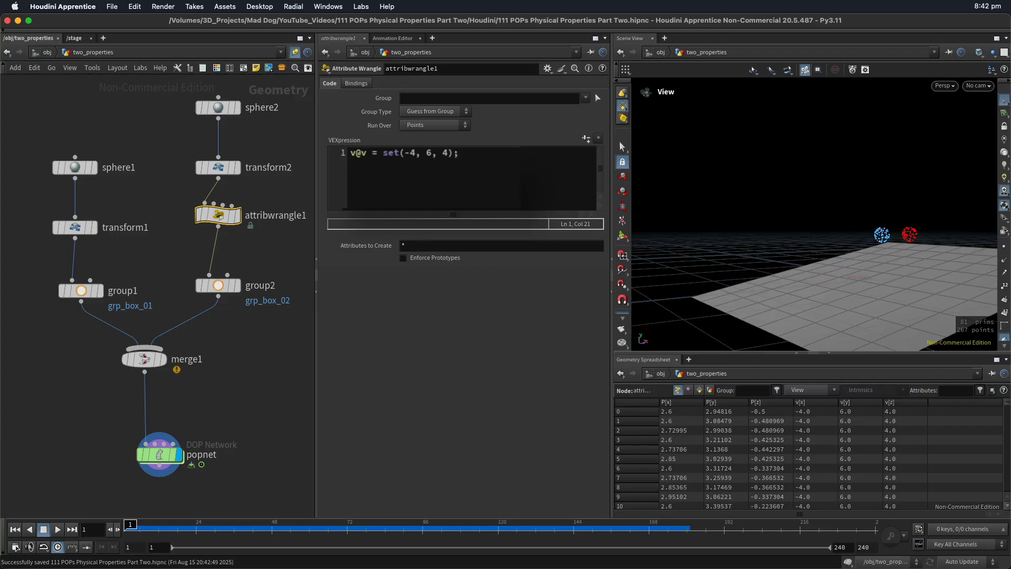
Inside popnet, set the source_first_input node's Initial Velocity to Use inherited velocity
{"action": "double_click", "coordinate": [163, 456]}
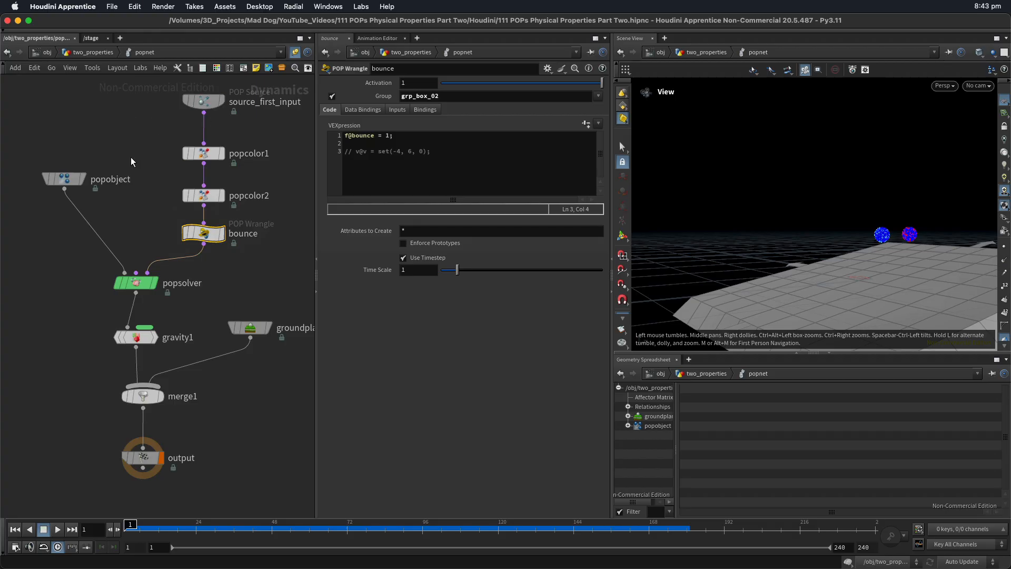
{"action": "middle_click_drag", "start_coordinate": [131, 162], "coordinate": [127, 193]}
{"action": "left_click", "coordinate": [203, 100]}
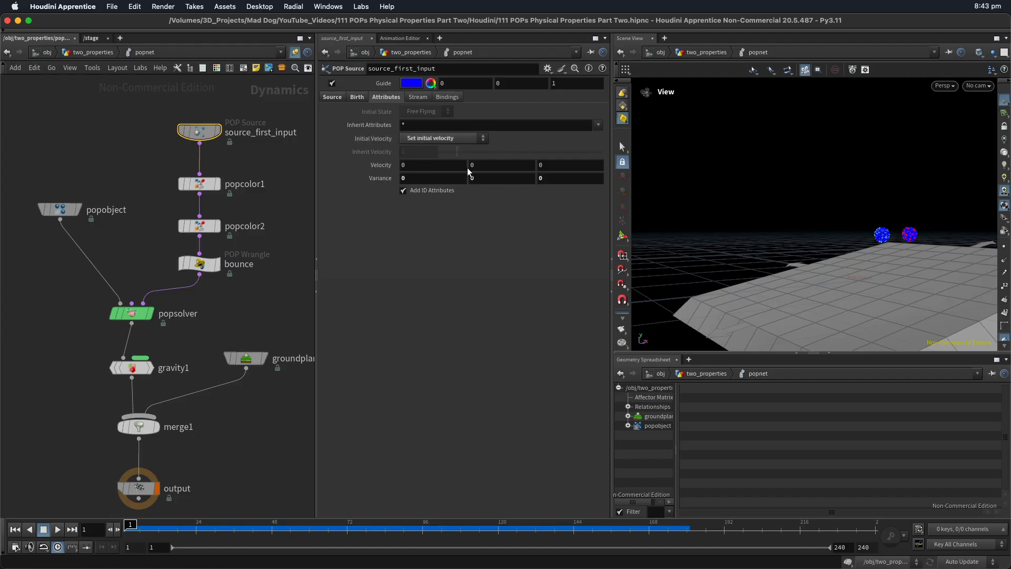
{"action": "left_click", "coordinate": [452, 138]}
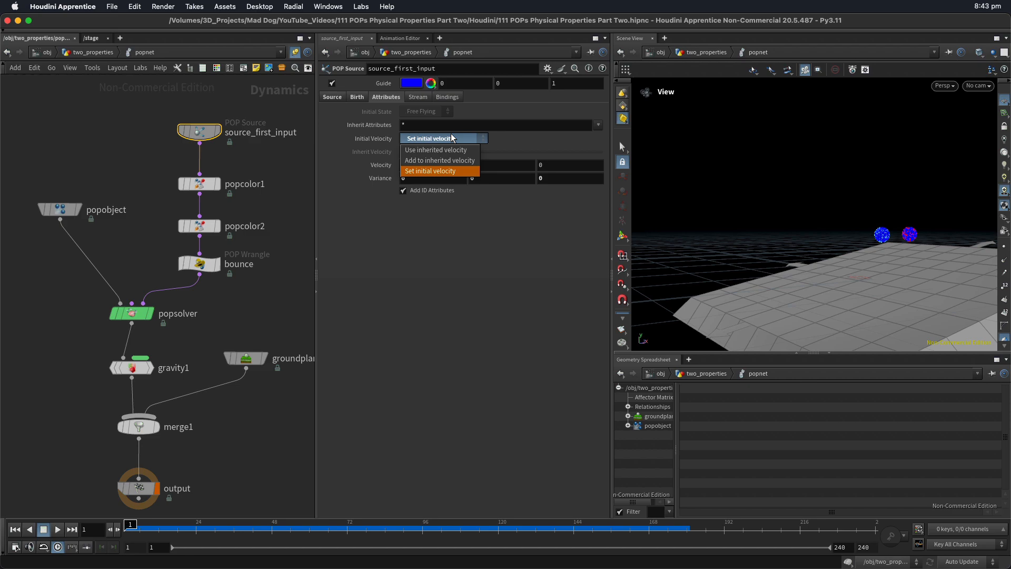
{"action": "left_click", "coordinate": [450, 150]}
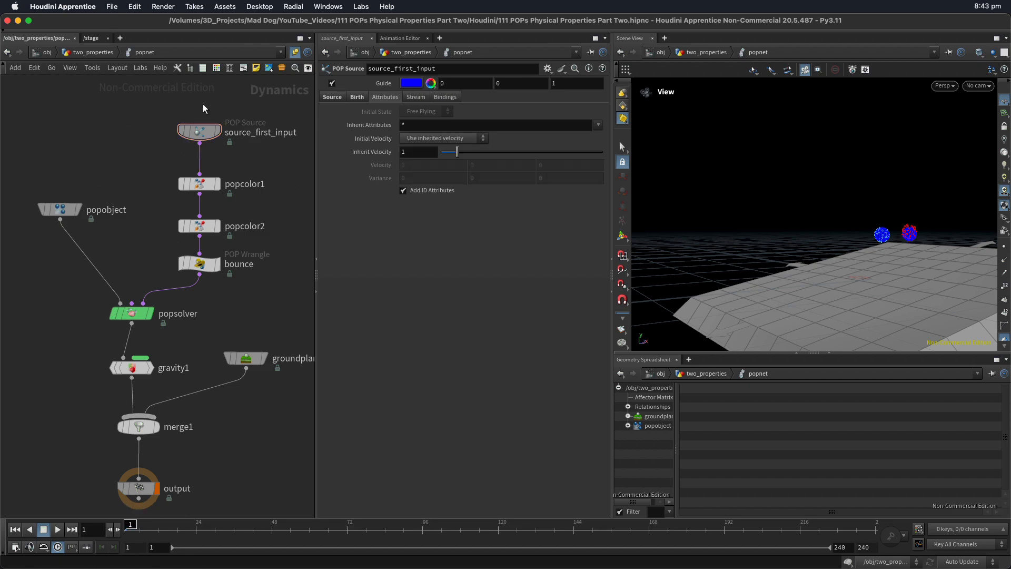
Back in the two_properties network, rename attribwrangle1 to velocity and save the scene
{"action": "left_click", "coordinate": [92, 53]}
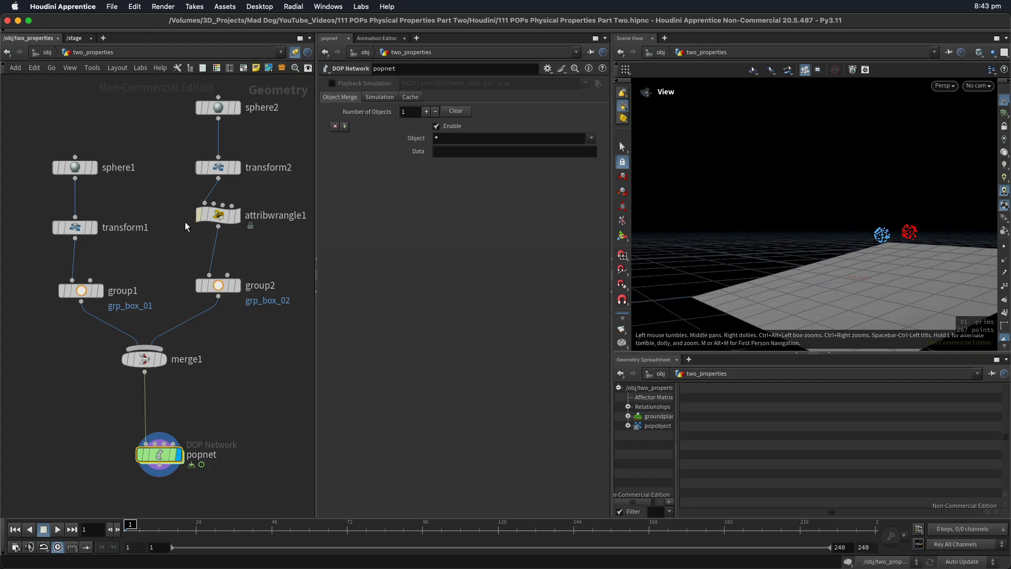
{"action": "left_click", "coordinate": [218, 217]}
{"action": "double_click", "coordinate": [301, 216]}
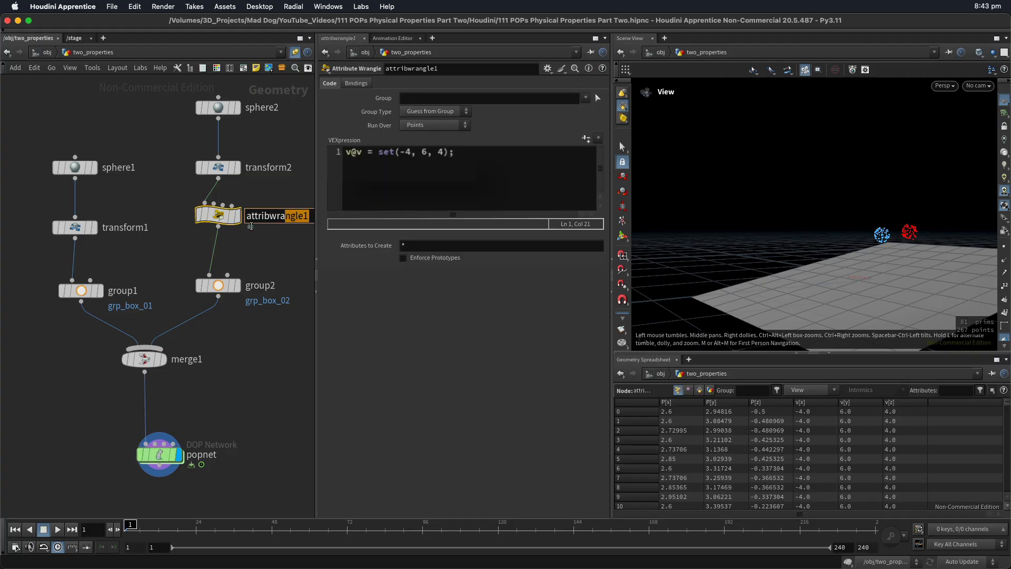
{"action": "type", "text": "veloc"}
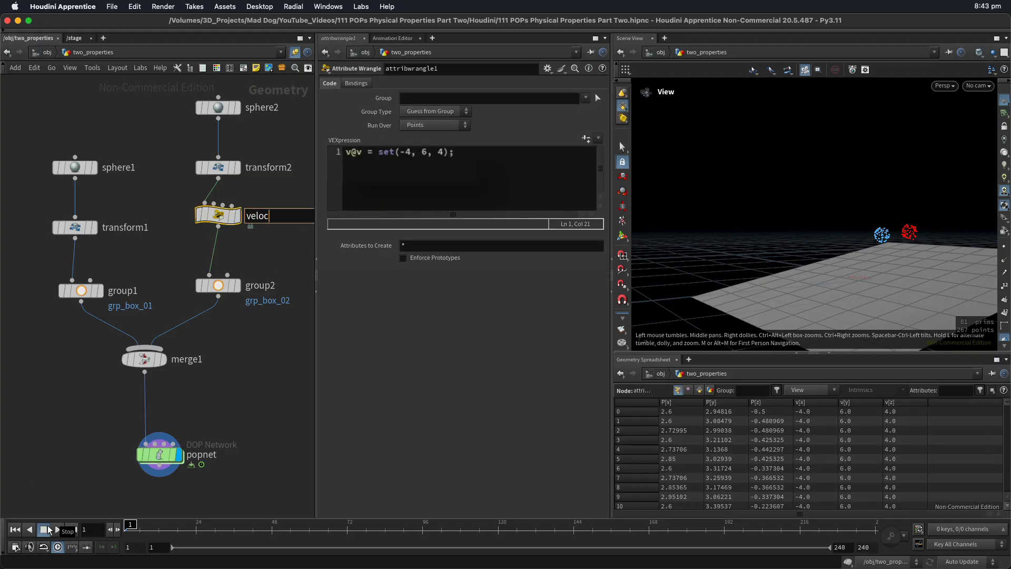
{"action": "type", "text": "ity"}
{"action": "key", "text": "Return"}
{"action": "key", "text": "ctrl+s"}
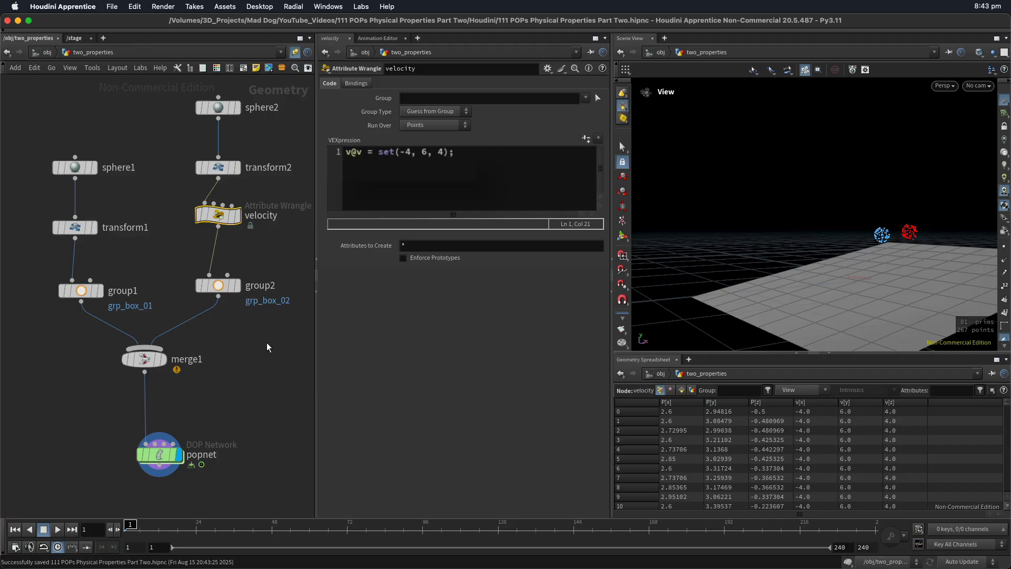
{"action": "left_click", "coordinate": [288, 241]}
{"action": "key", "text": "super+s"}
Play the simulation, examine the red stream's inherited velocity from several angles, and save at frame 1
{"action": "key", "text": "Up"}
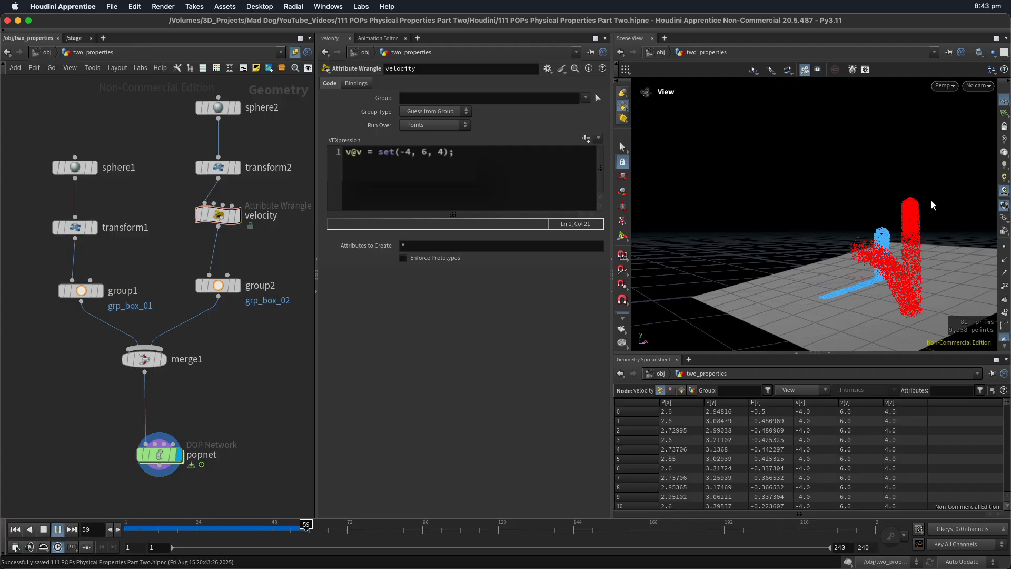
{"action": "left_click_drag", "start_coordinate": [807, 258], "coordinate": [858, 185]}
{"action": "right_click_drag", "start_coordinate": [858, 185], "coordinate": [741, 239]}
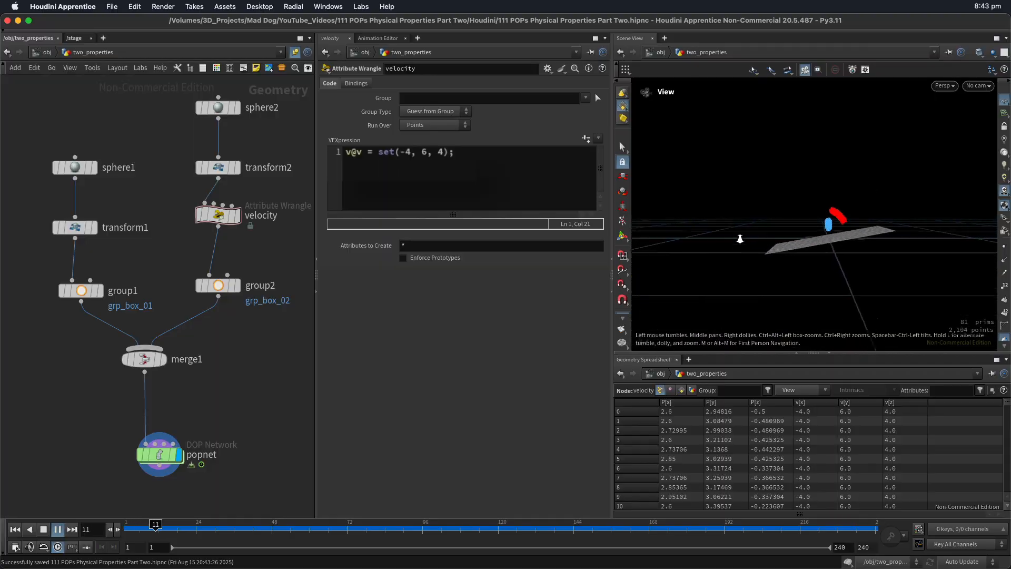
{"action": "left_click_drag", "start_coordinate": [740, 240], "coordinate": [847, 209]}
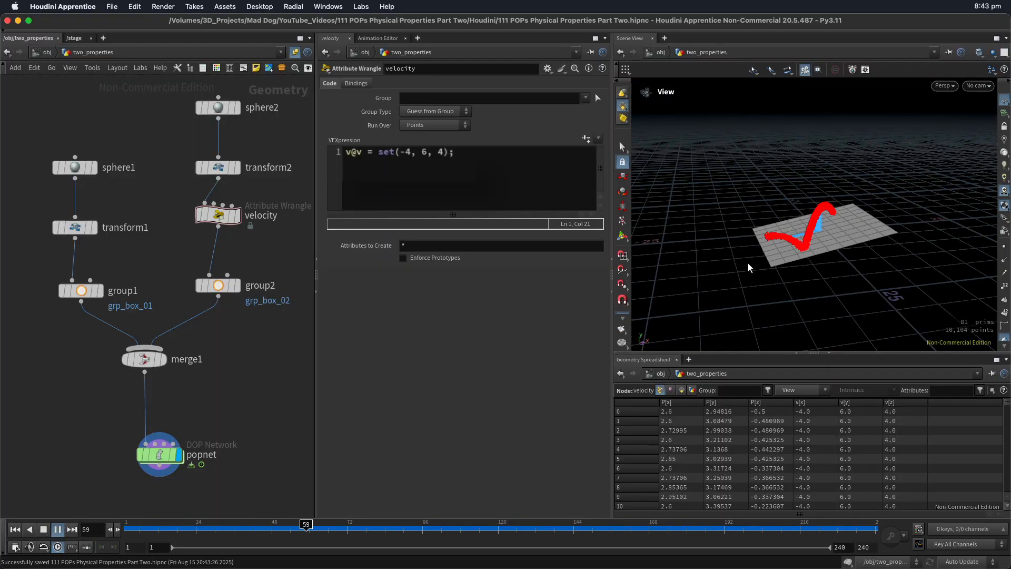
{"action": "right_click_drag", "start_coordinate": [782, 269], "coordinate": [874, 205]}
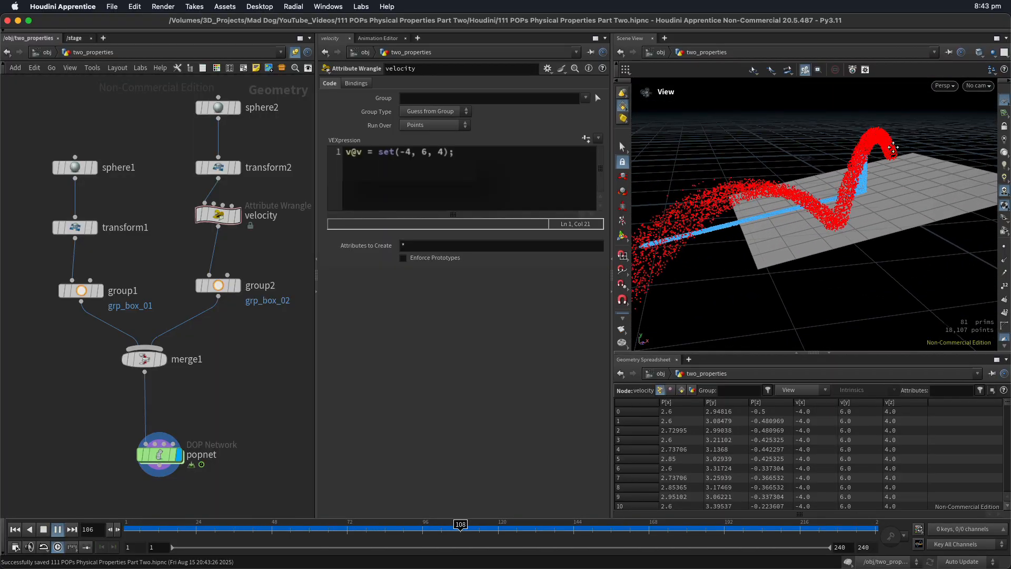
{"action": "middle_click_drag", "start_coordinate": [874, 184], "coordinate": [796, 200]}
{"action": "left_click_drag", "start_coordinate": [796, 199], "coordinate": [794, 213]}
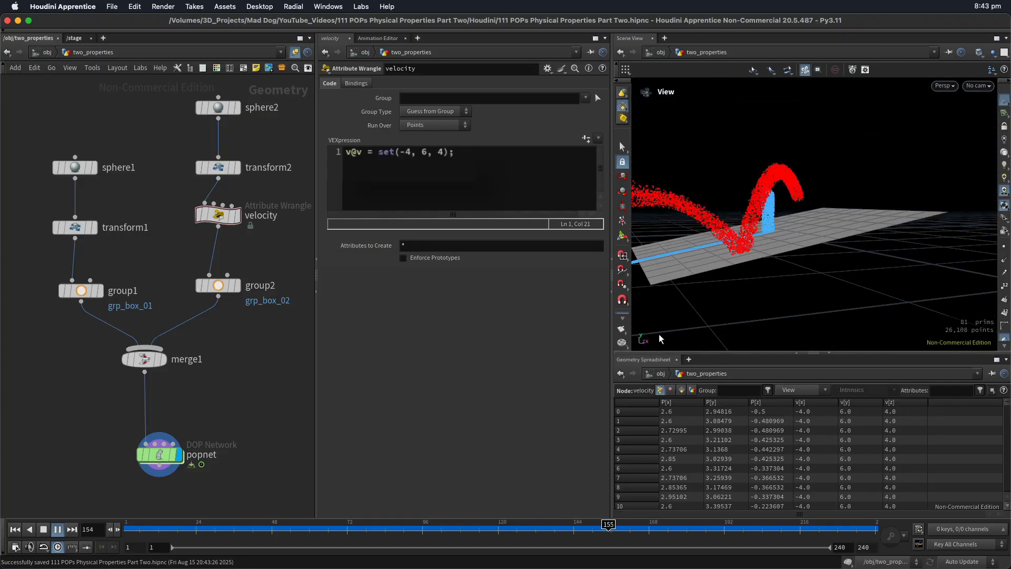
{"action": "key", "text": "ctrl+Up"}
{"action": "key", "text": "ctrl+s"}
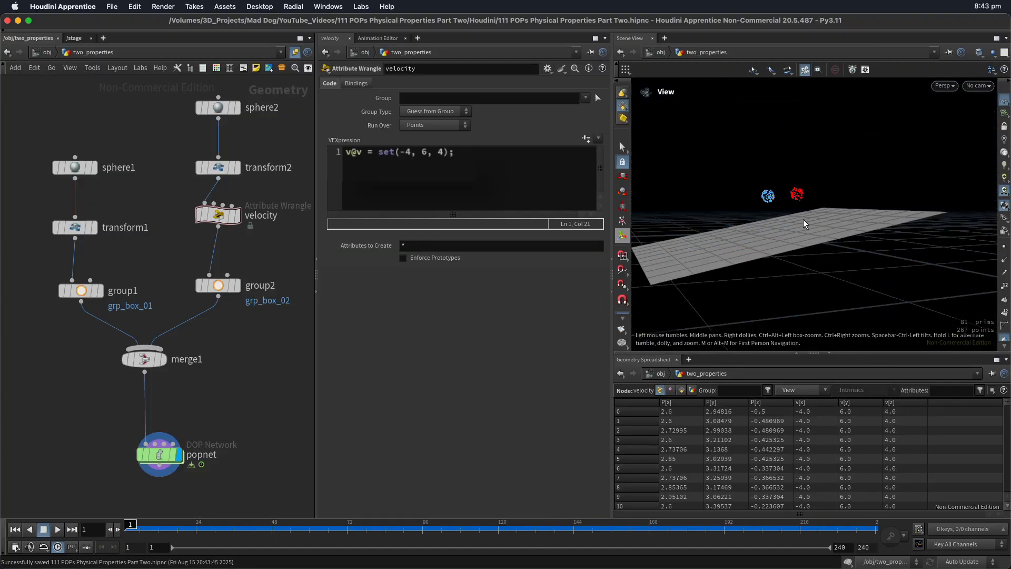
Save the scene and change the velocity wrangle's vector to set(4, 6, 4)
{"action": "mouse_move", "coordinate": [803, 219]}
{"action": "left_mouse_down"}
{"action": "mouse_move", "coordinate": [783, 231]}
{"action": "mouse_move", "coordinate": [806, 230]}
{"action": "mouse_move", "coordinate": [790, 224]}
{"action": "left_mouse_up"}
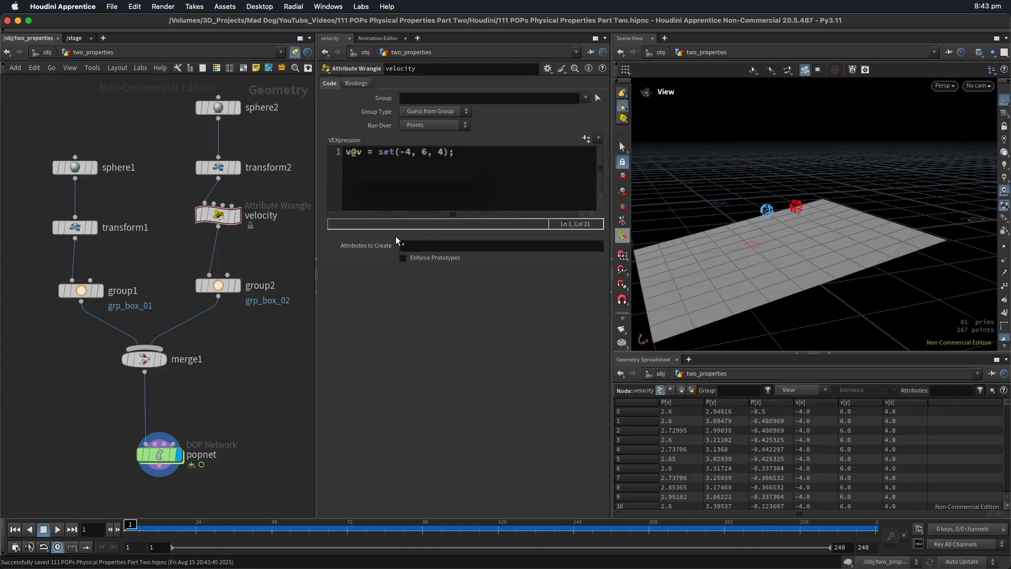
{"action": "key", "text": "ctrl+s"}
{"action": "left_click", "coordinate": [408, 152]}
{"action": "key", "text": "BackSpace"}
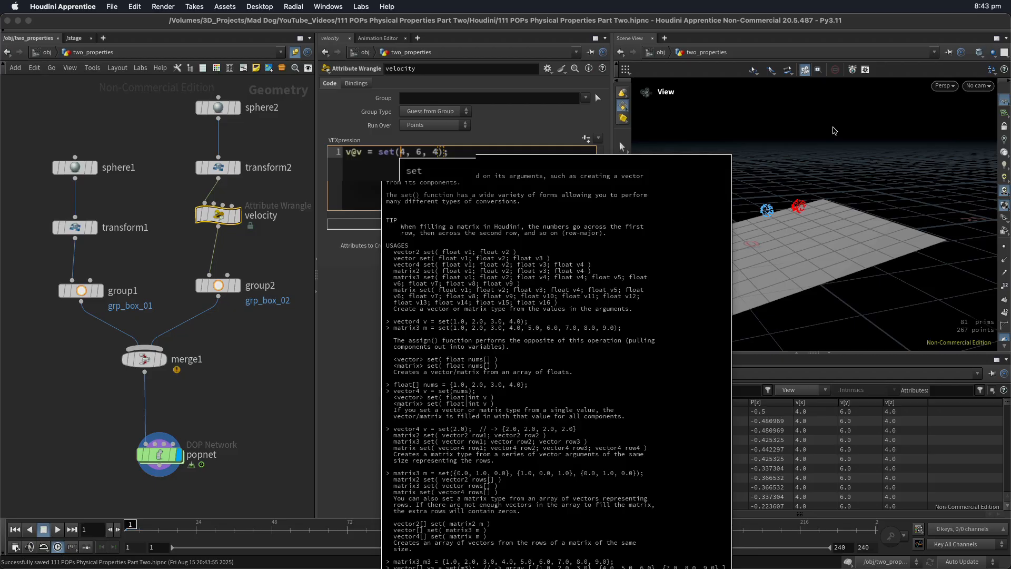
Play the simulation and examine the red stream's new direction across the ground plane from several angles, ending at frame 1
{"action": "key", "text": "Up"}
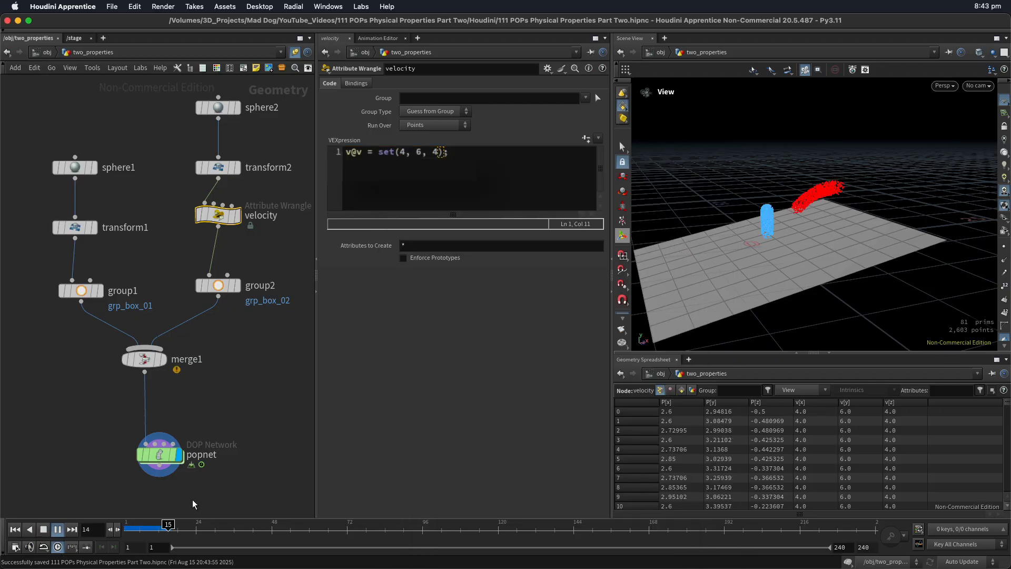
{"action": "left_click_drag", "start_coordinate": [812, 233], "coordinate": [828, 263], "text": "alt"}
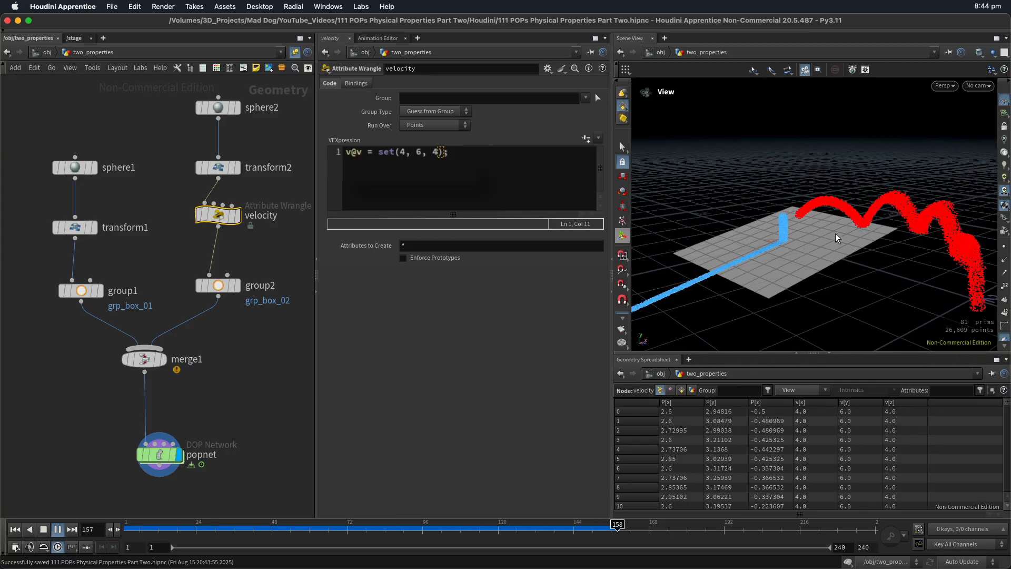
{"action": "middle_click_drag", "start_coordinate": [836, 233], "coordinate": [770, 174], "text": "alt"}
{"action": "left_click_drag", "start_coordinate": [770, 174], "coordinate": [867, 174], "text": "alt"}
{"action": "left_click_drag", "start_coordinate": [779, 247], "coordinate": [843, 247], "text": "alt"}
{"action": "key", "text": "ctrl+Up"}
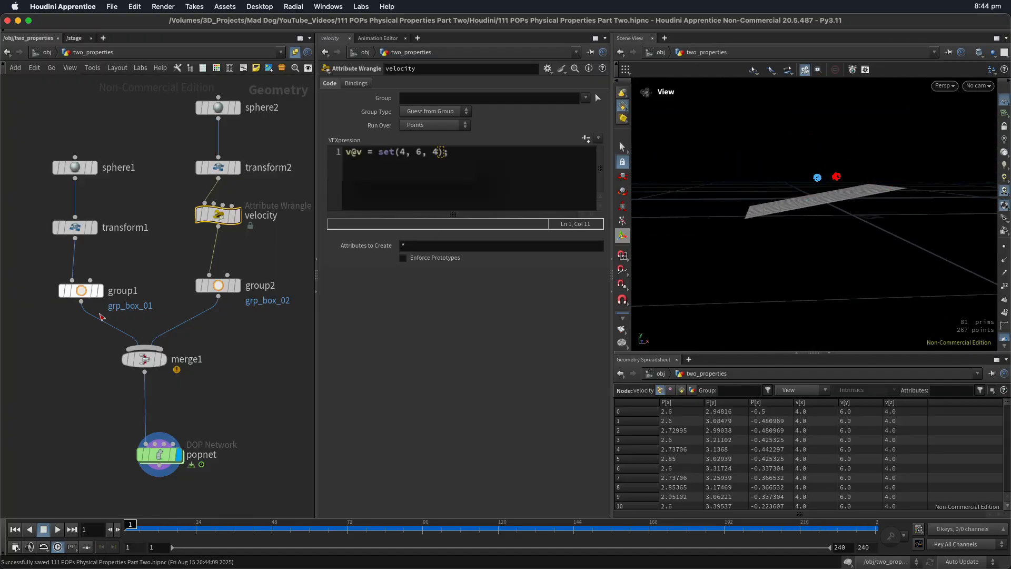
Inside popnet, set the ground plane's Grid Size to 60 by 60 and save the scene
{"action": "double_click", "coordinate": [163, 456]}
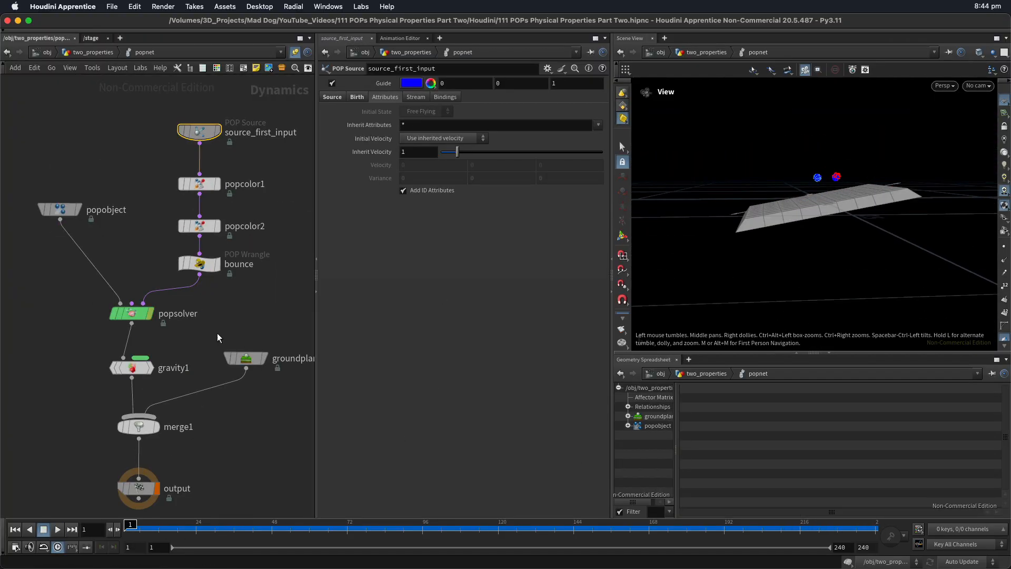
{"action": "left_click_drag", "start_coordinate": [216, 345], "coordinate": [278, 404]}
{"action": "double_click", "coordinate": [420, 122]}
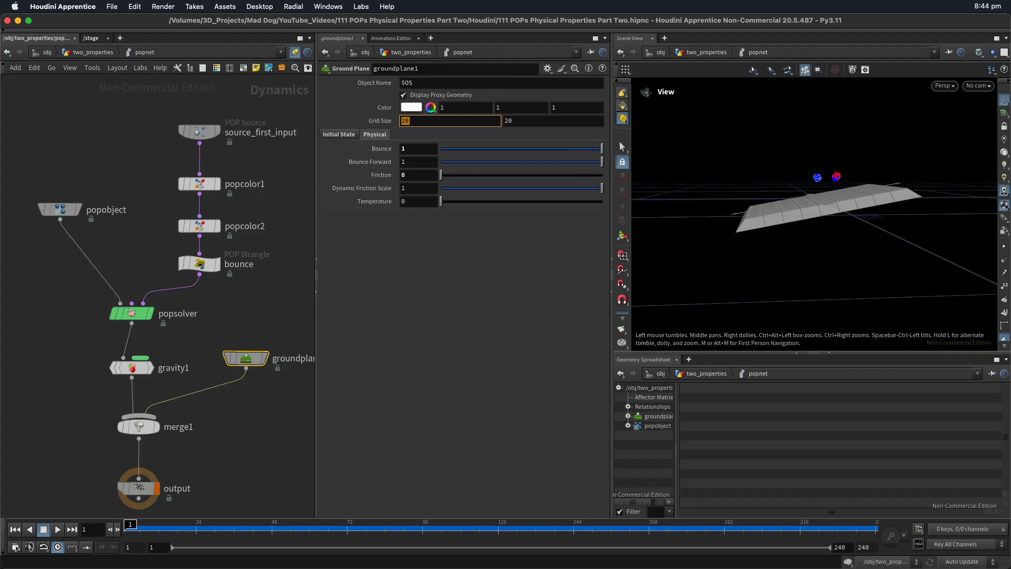
{"action": "type", "text": "60"}
{"action": "key", "text": "Tab"}
{"action": "type", "text": "60"}
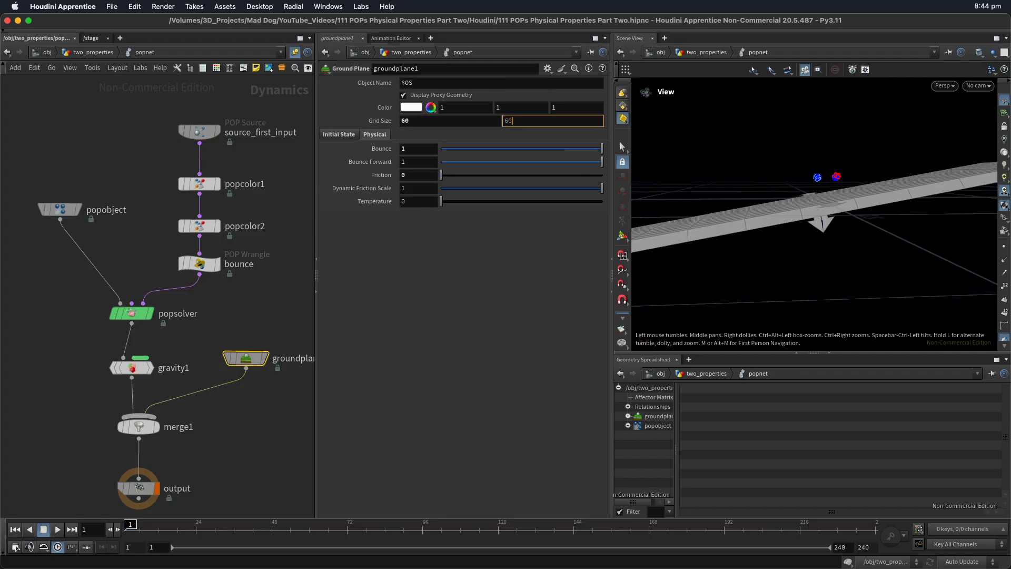
{"action": "key", "text": "Return"}
{"action": "left_click_drag", "start_coordinate": [745, 308], "coordinate": [760, 264]}
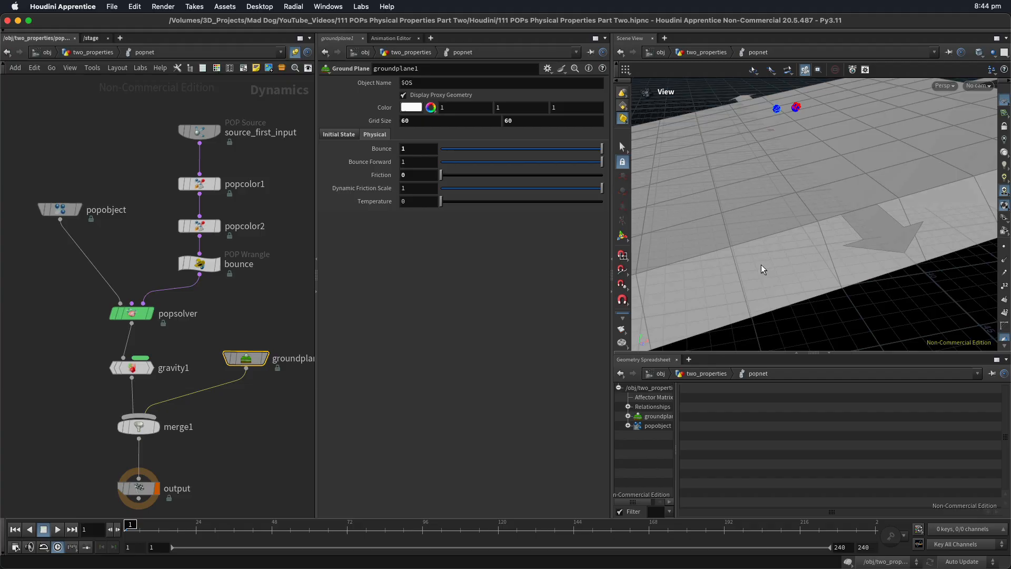
{"action": "key", "text": "super+s"}
Play the simulation and examine how the red stream bounces along the enlarged ground plane from different angles
{"action": "key", "text": "Up"}
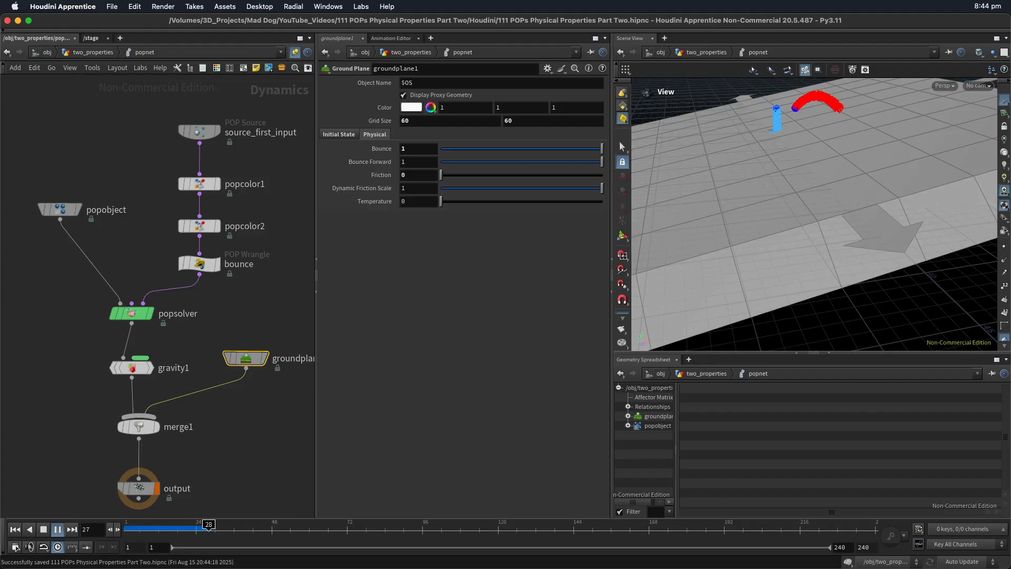
{"action": "left_click_drag", "start_coordinate": [846, 183], "coordinate": [877, 182]}
{"action": "left_click_drag", "start_coordinate": [897, 238], "coordinate": [873, 212]}
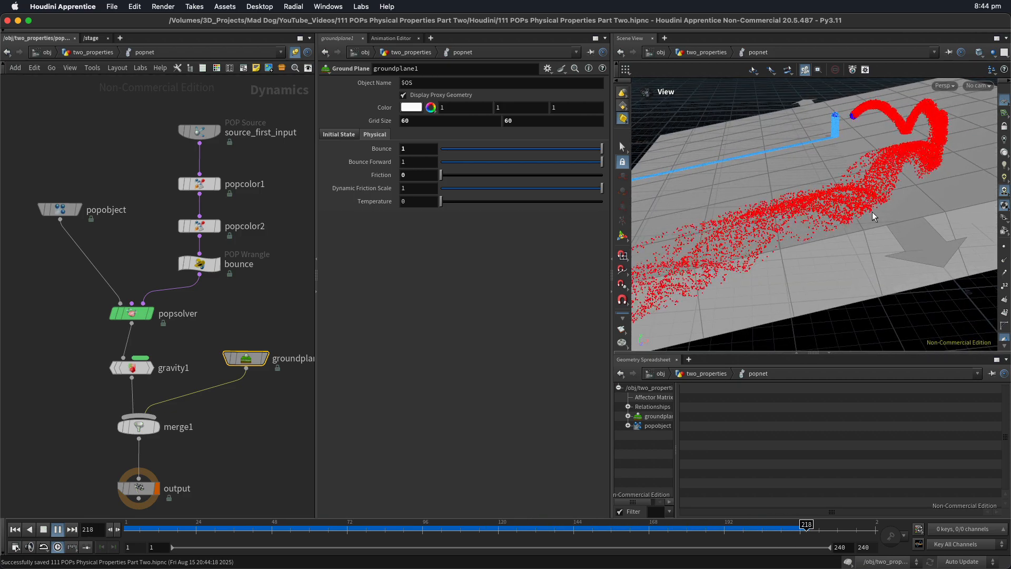
{"action": "left_click_drag", "start_coordinate": [802, 204], "coordinate": [821, 192]}
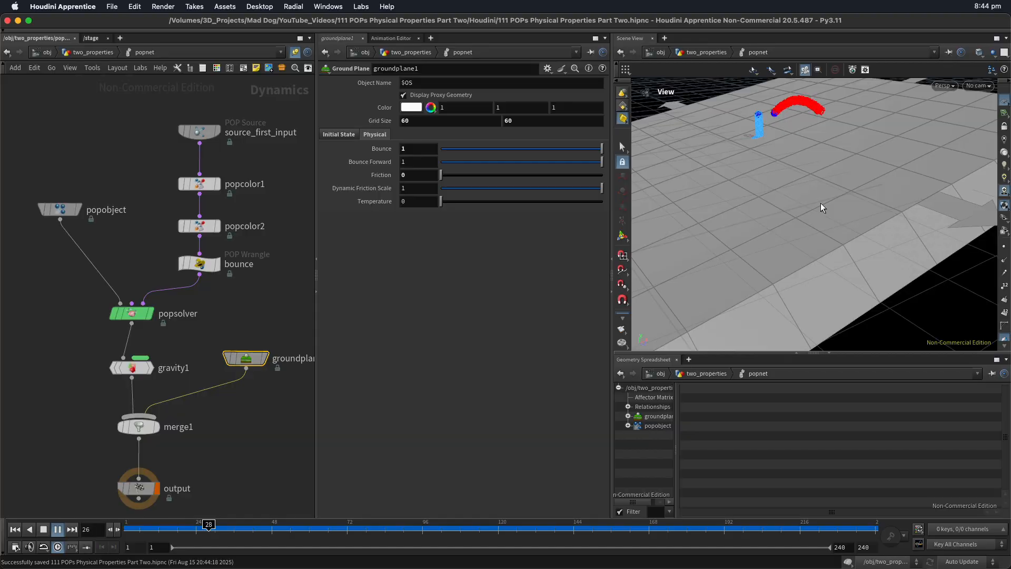